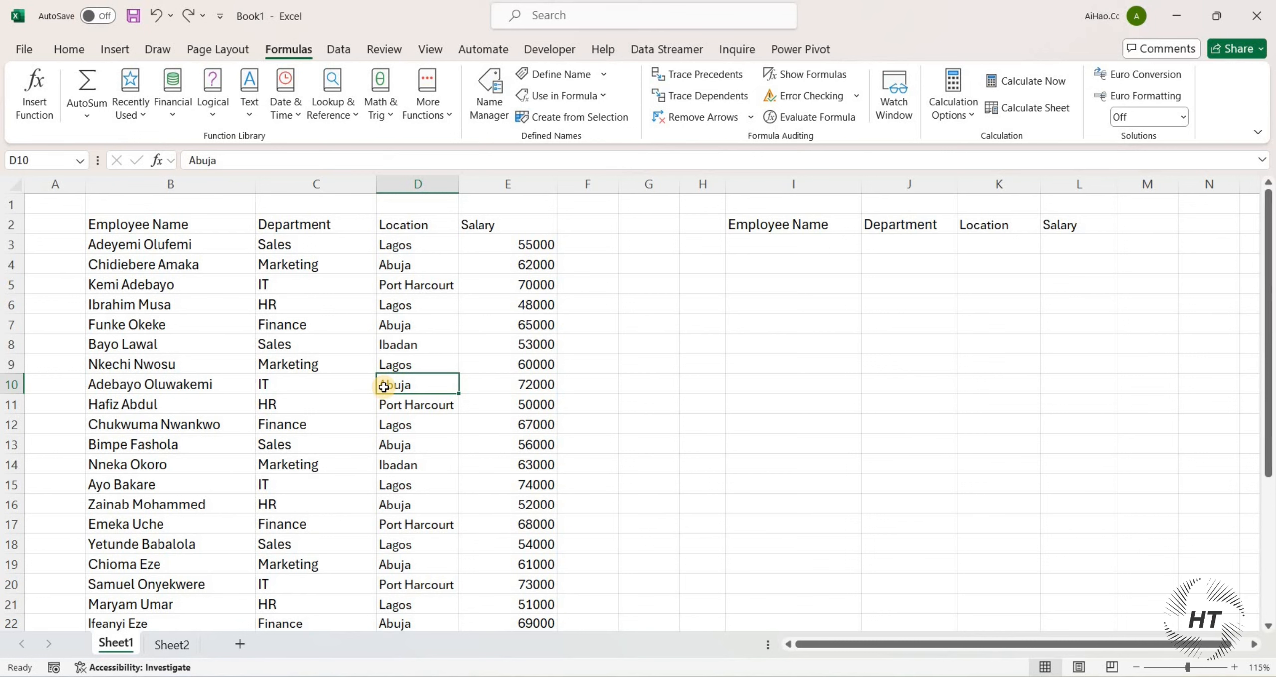
# Convert the employee range B2:E32 into a table with a header row.
pyautogui.hotkey('ctrl', 't')
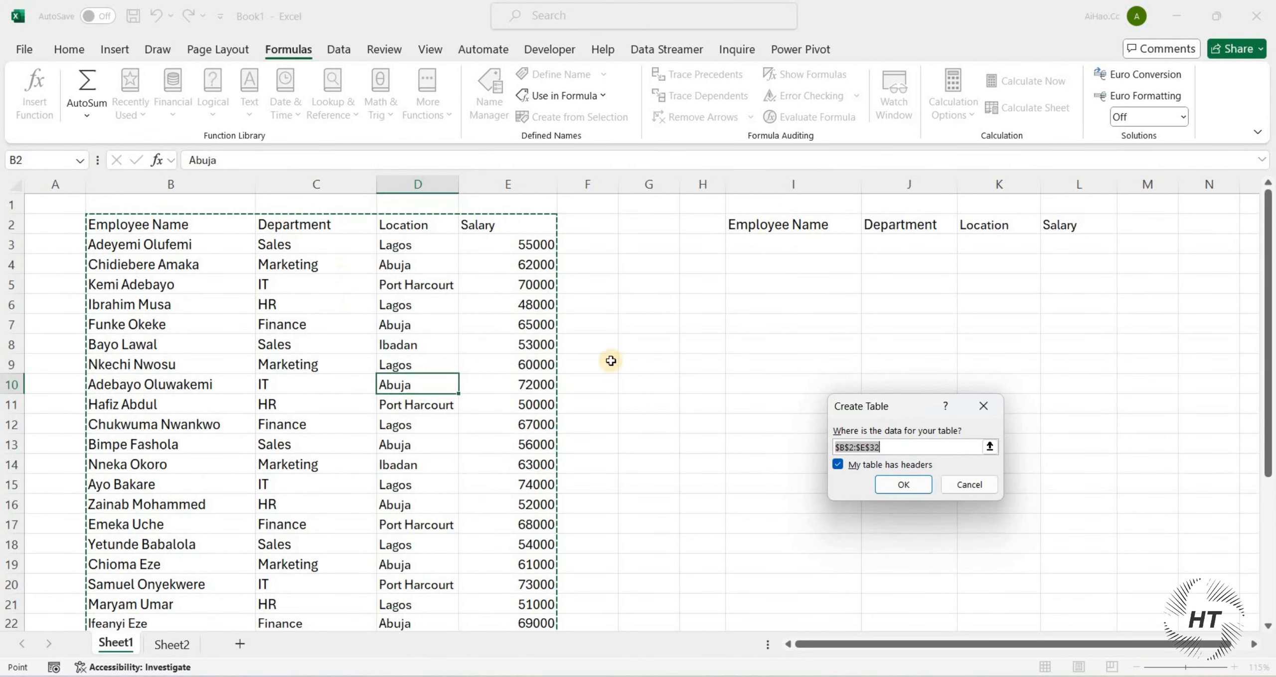
pyautogui.moveTo(902, 407); pyautogui.dragTo(565, 309)
pyautogui.click(557, 358)
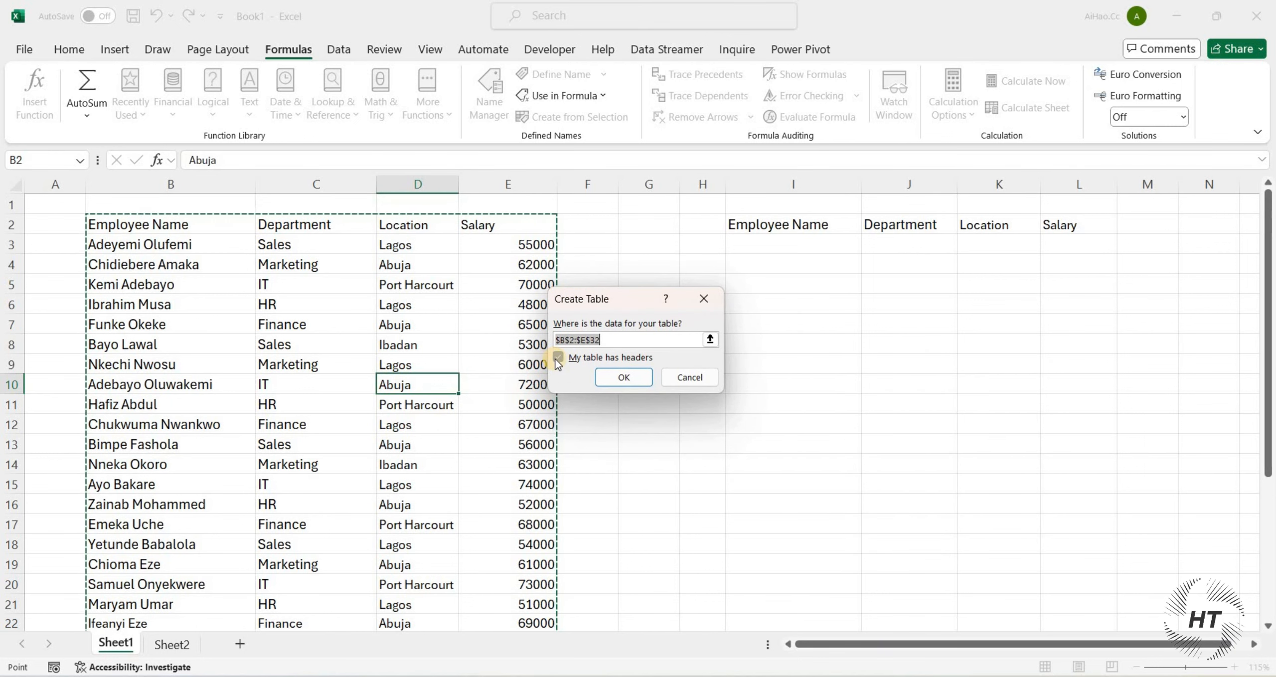
pyautogui.click(558, 357)
pyautogui.click(637, 377)
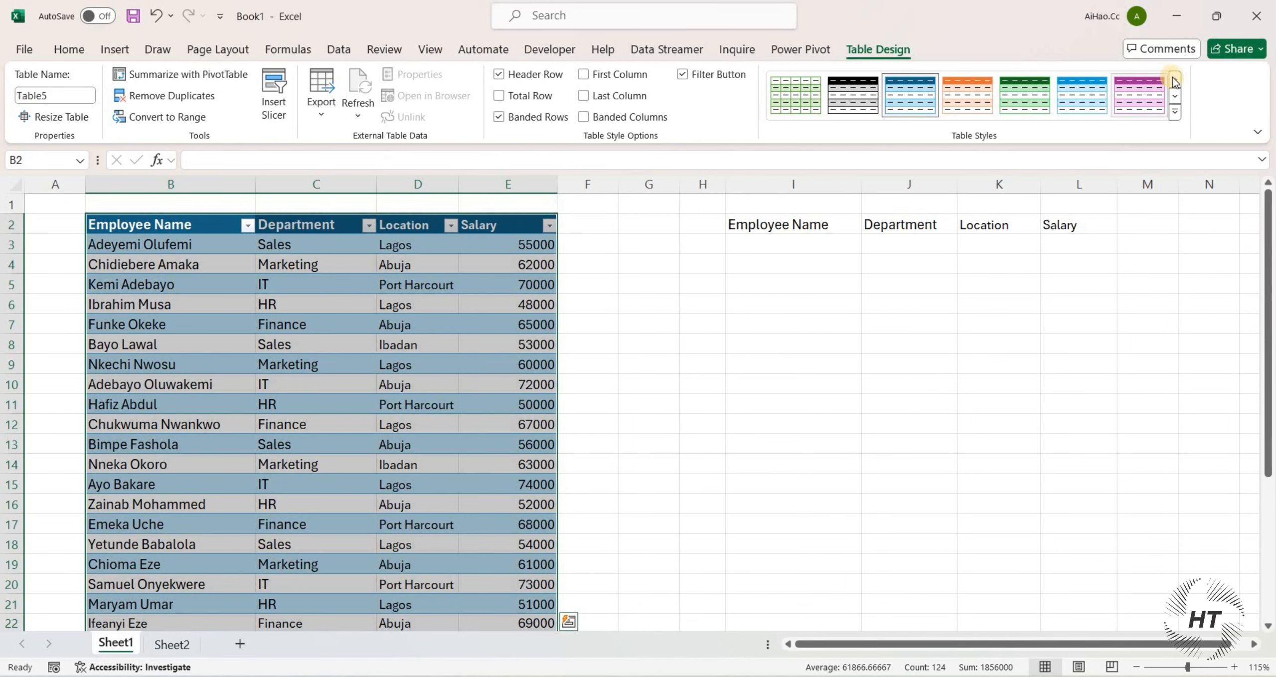
# Apply the black Light table style to the new table.
pyautogui.click(1175, 111)
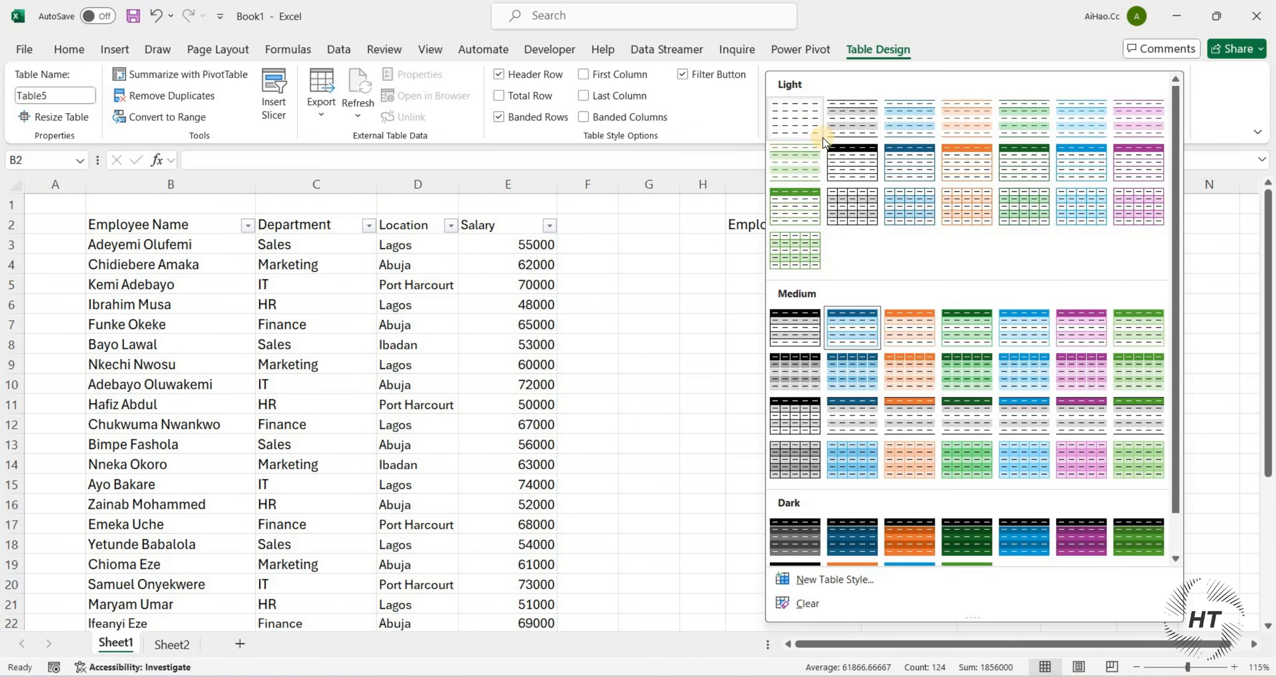
pyautogui.click(842, 161)
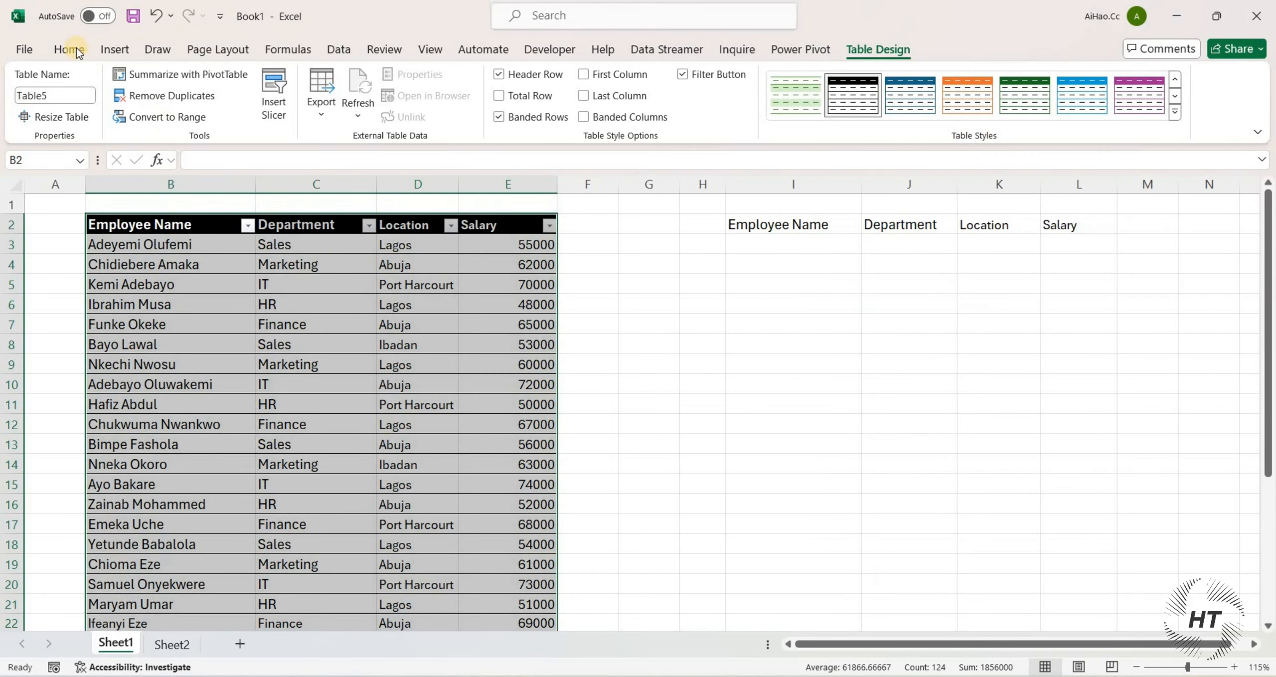
pyautogui.click(63, 52)
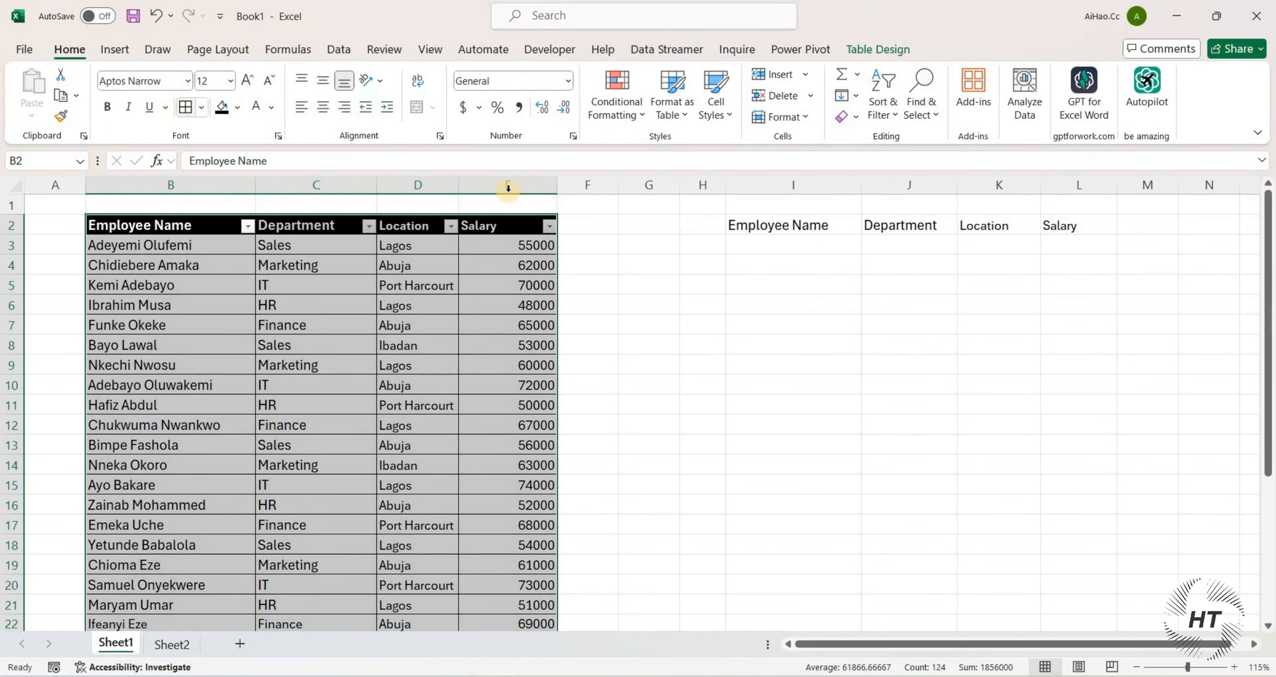
# Widen the Salary column and make headers I2:L2 bold with black fill.
pyautogui.moveTo(557, 185); pyautogui.dragTo(574, 185)
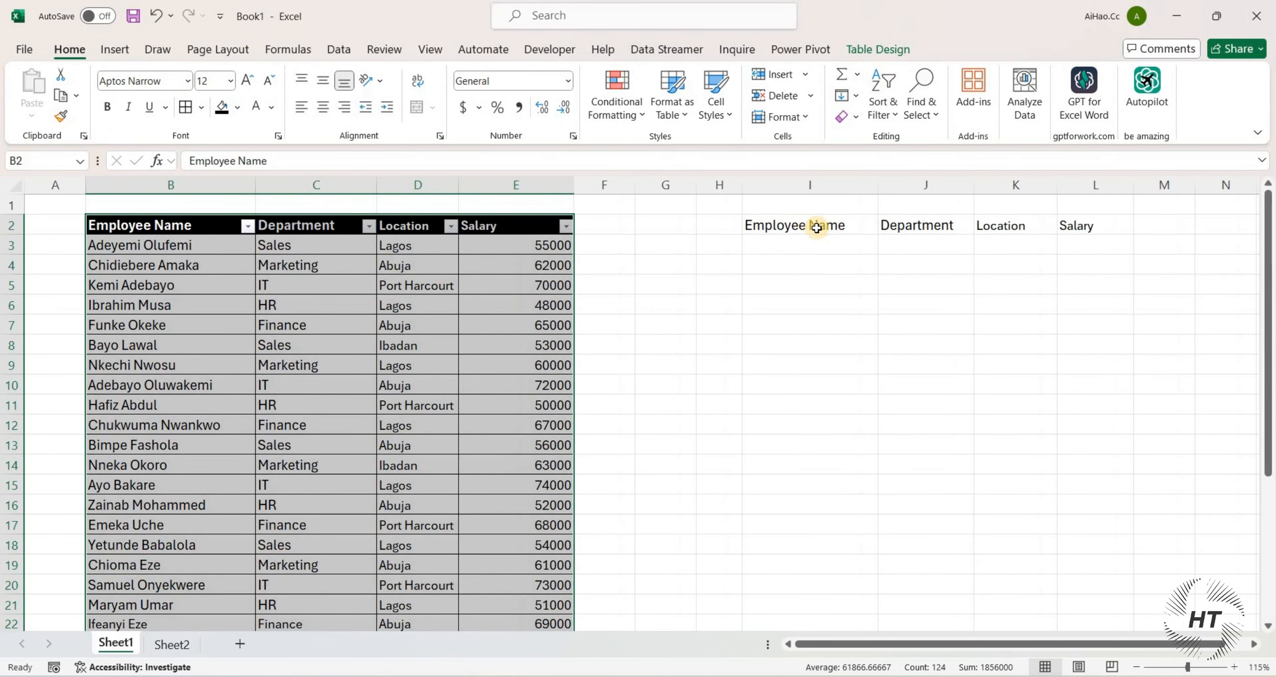
pyautogui.moveTo(798, 225); pyautogui.dragTo(1097, 225)
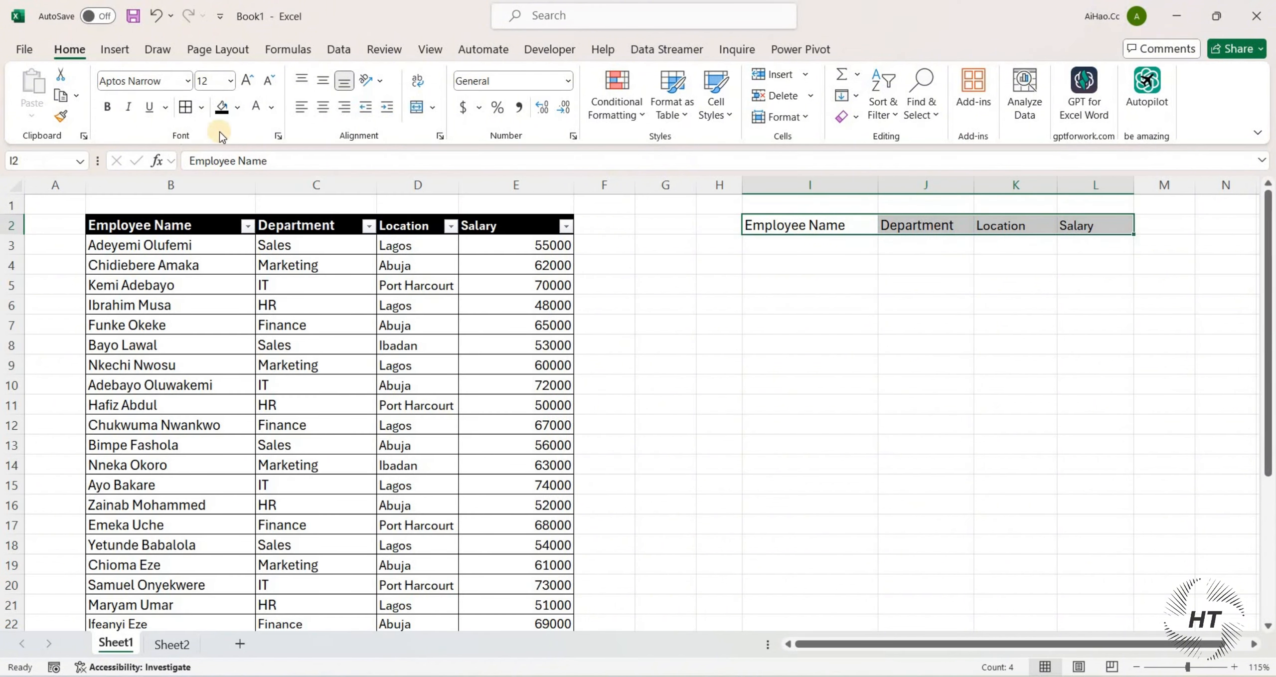
pyautogui.click(222, 108)
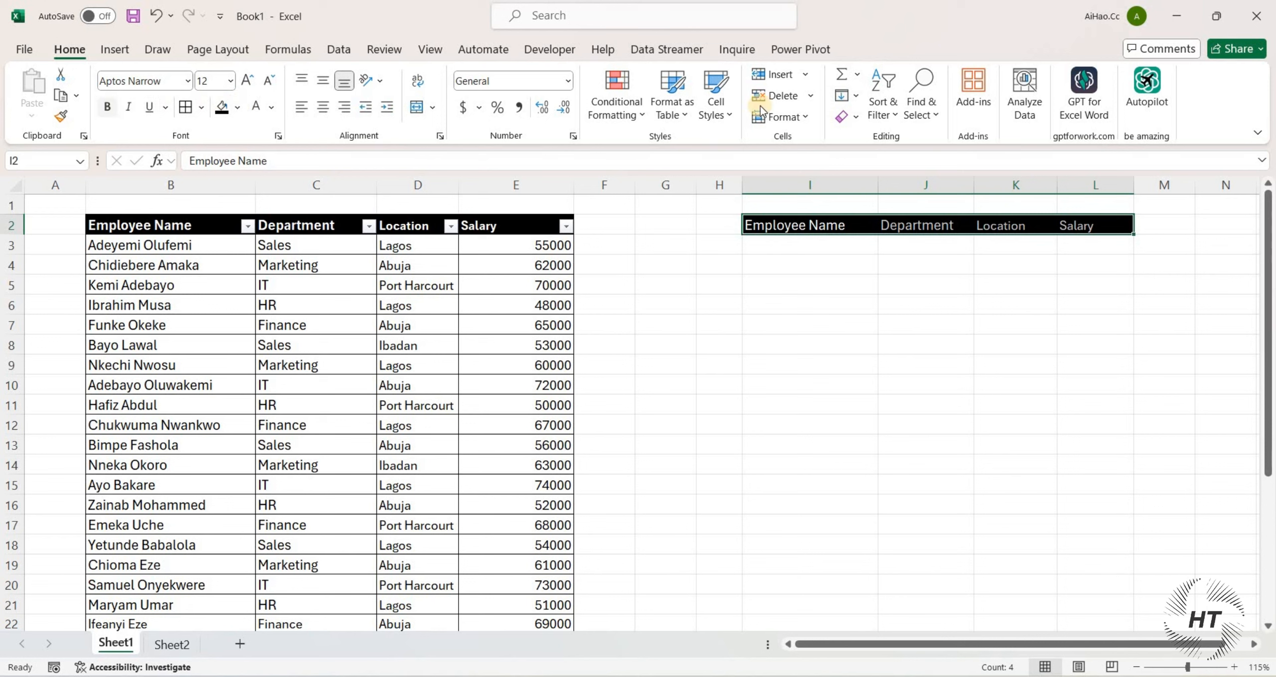
pyautogui.click(107, 107)
pyautogui.click(810, 245)
# Copy E3's bordered cell format onto I3:L3 with Format Painter.
pyautogui.click(435, 243)
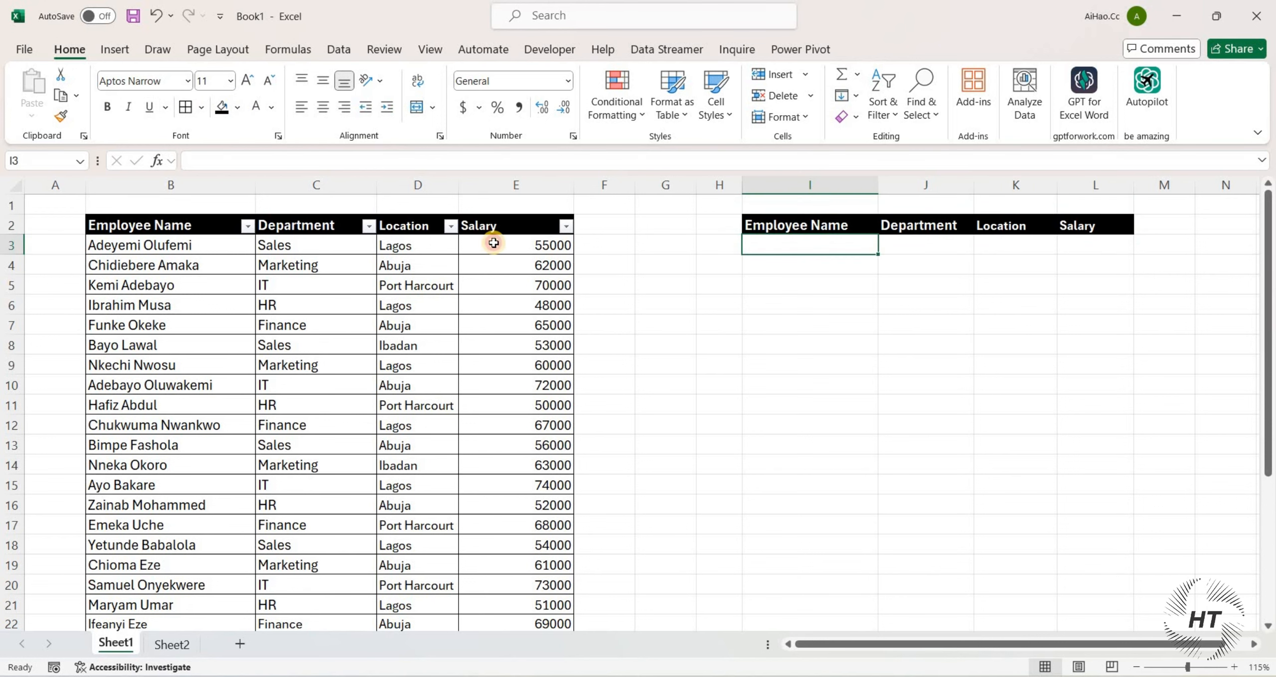
pyautogui.press('Right')
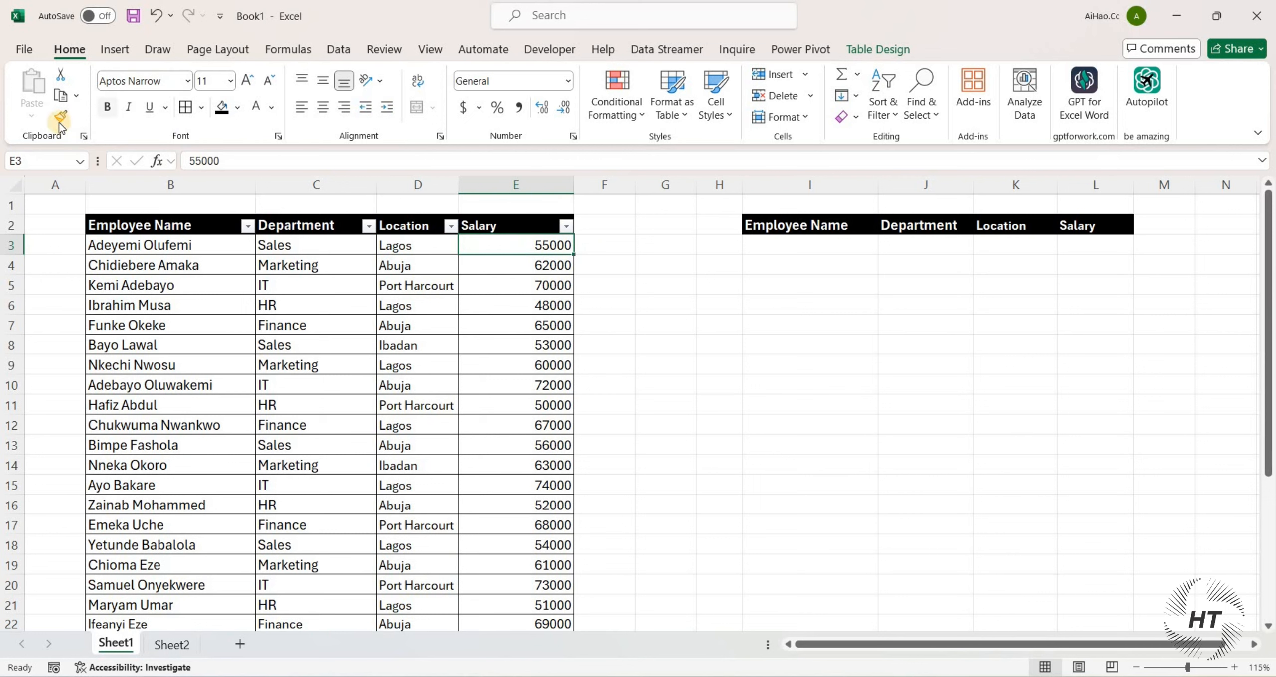
pyautogui.moveTo(833, 244)
pyautogui.mouseDown()
pyautogui.moveTo(1075, 249)
pyautogui.moveTo(830, 247)
pyautogui.mouseUp()
pyautogui.click(860, 301)
pyautogui.click(814, 254)
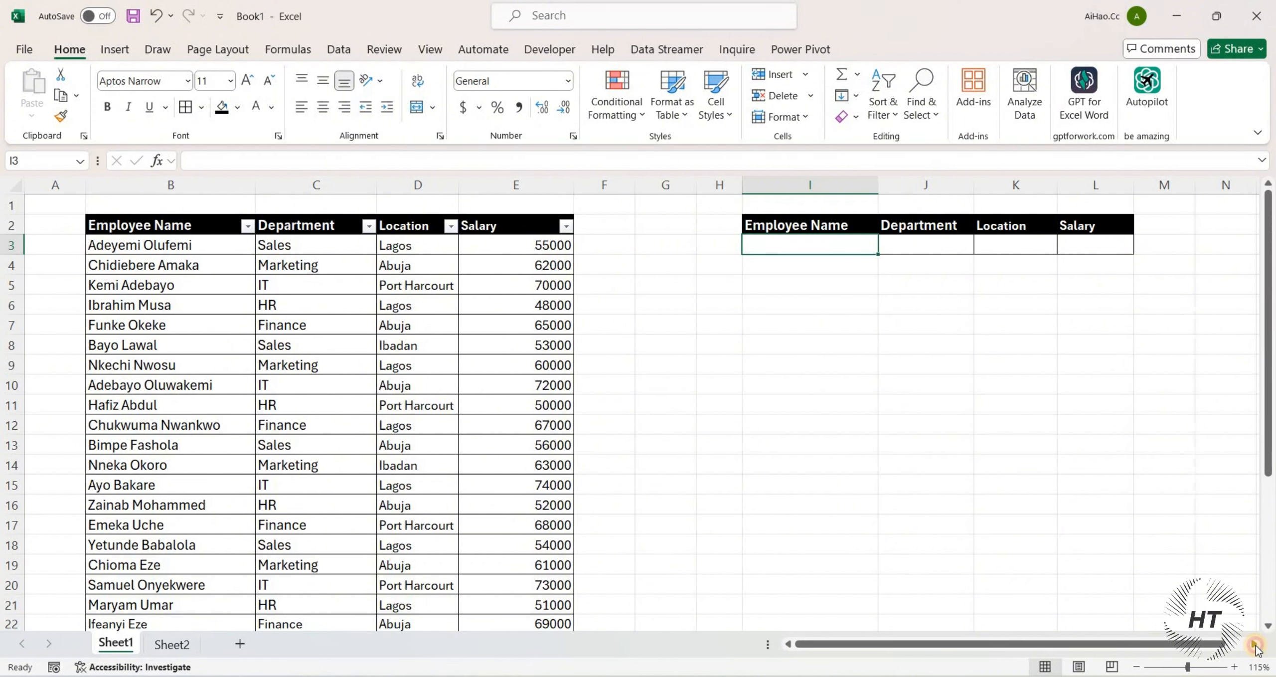
# Copy the name in B3 and paste it into I3, then select J3.
pyautogui.hscroll(3, 1256, 646)
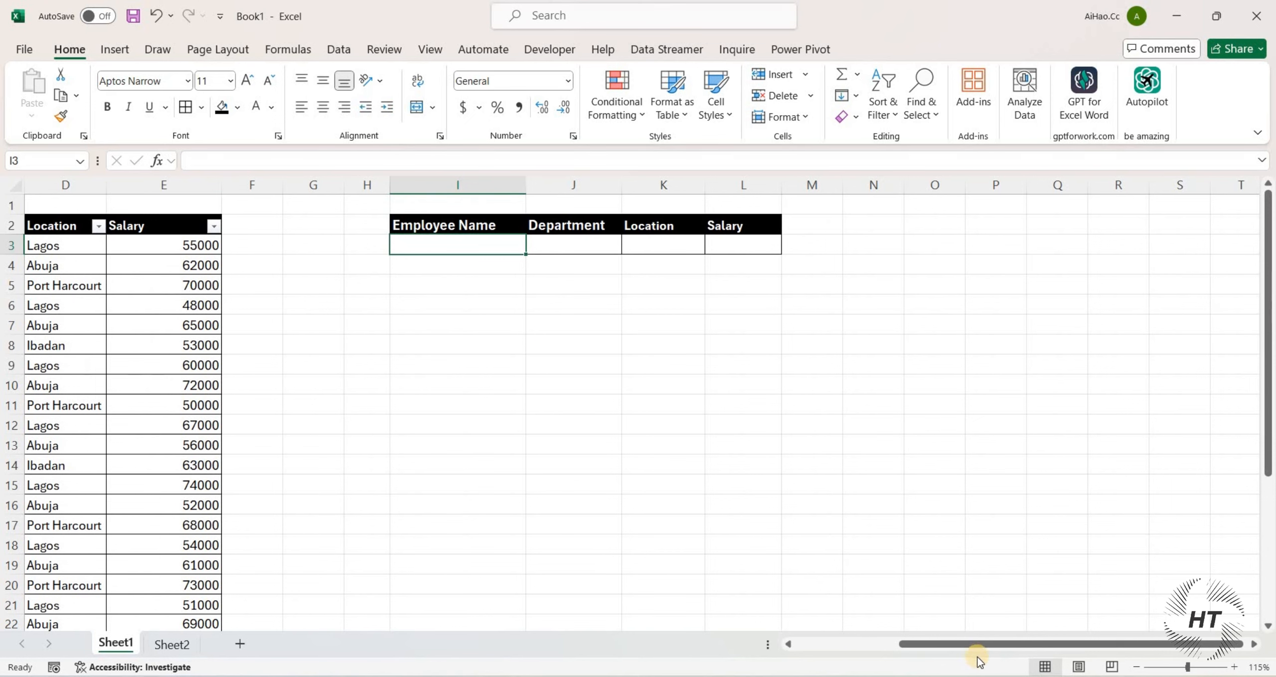
pyautogui.moveTo(989, 650); pyautogui.dragTo(119, 255)
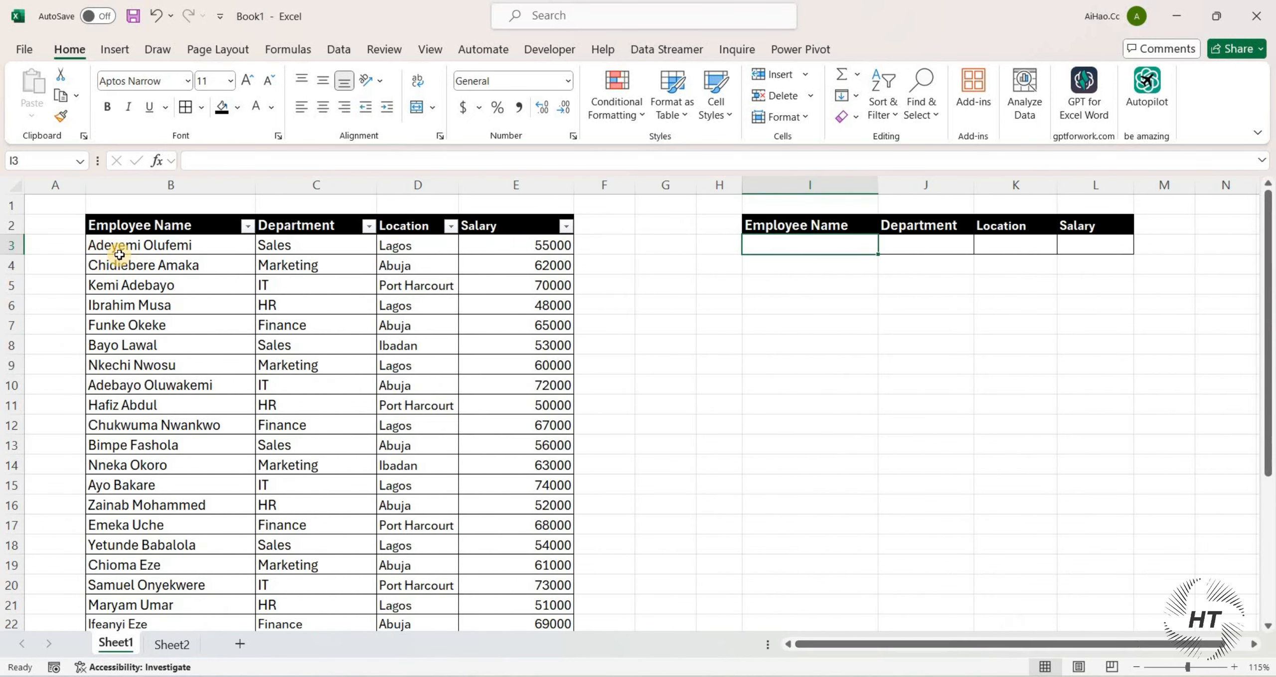
pyautogui.click(136, 245)
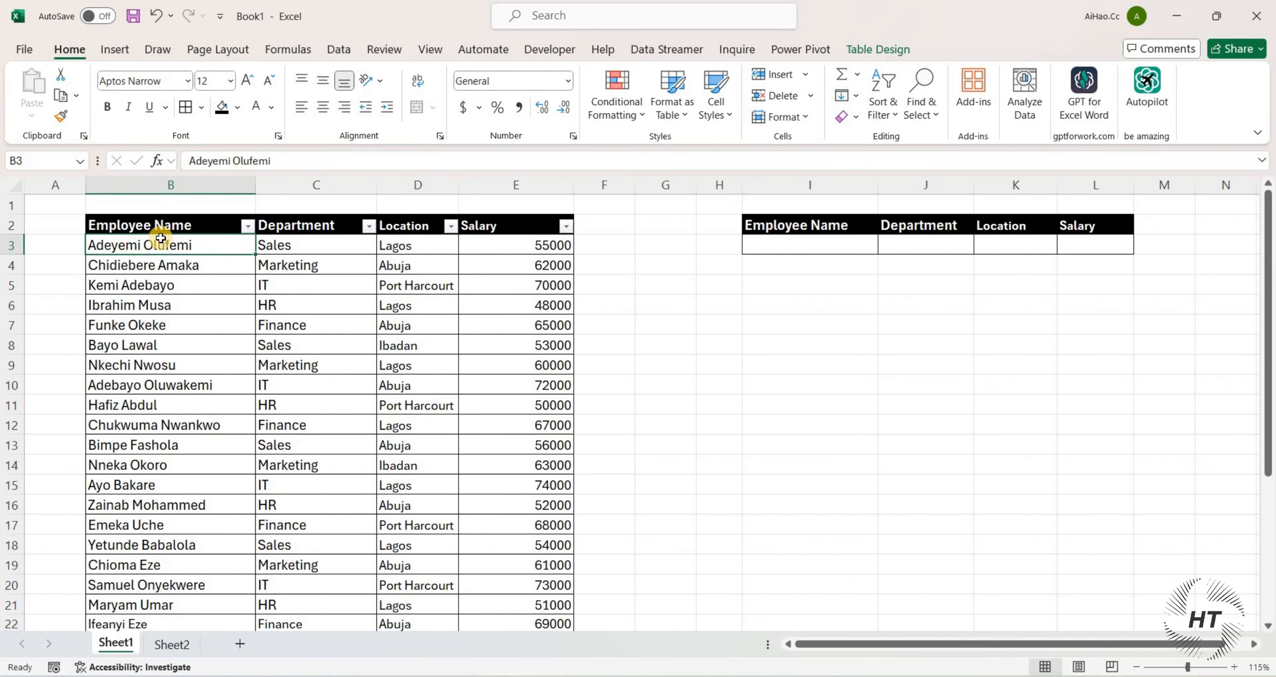
pyautogui.hotkey('ctrl', 'c')
pyautogui.click(797, 249)
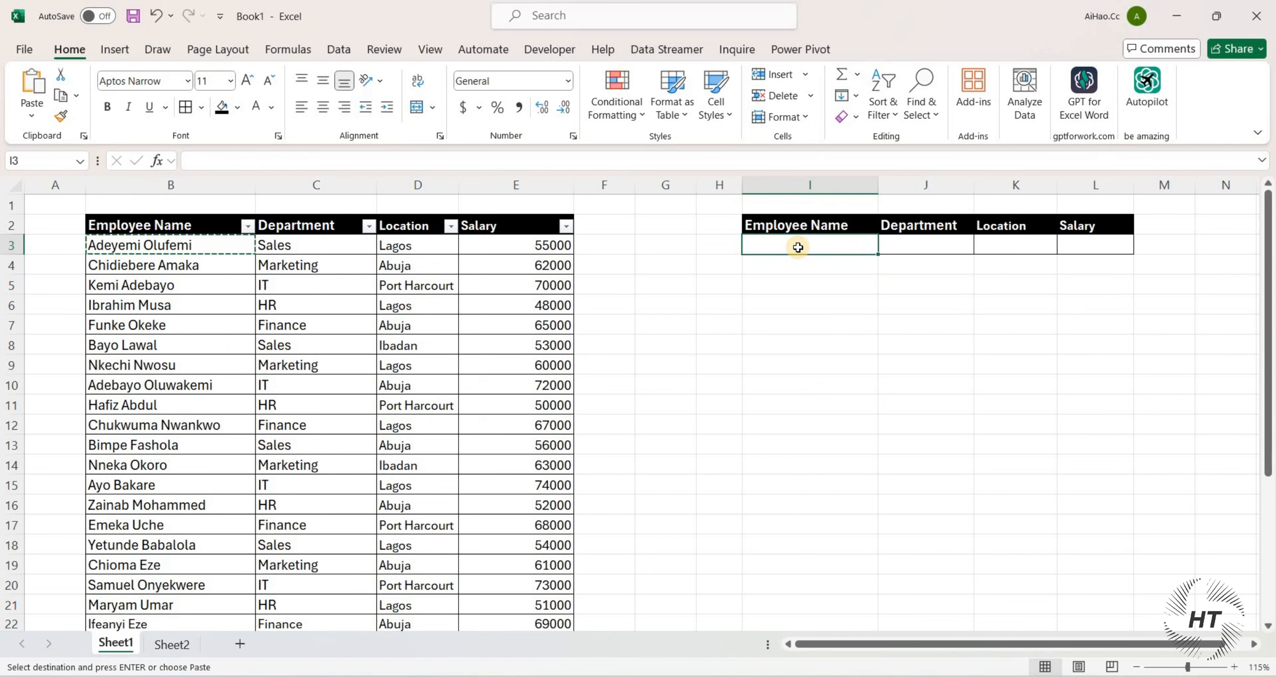
pyautogui.hotkey('ctrl', 'v')
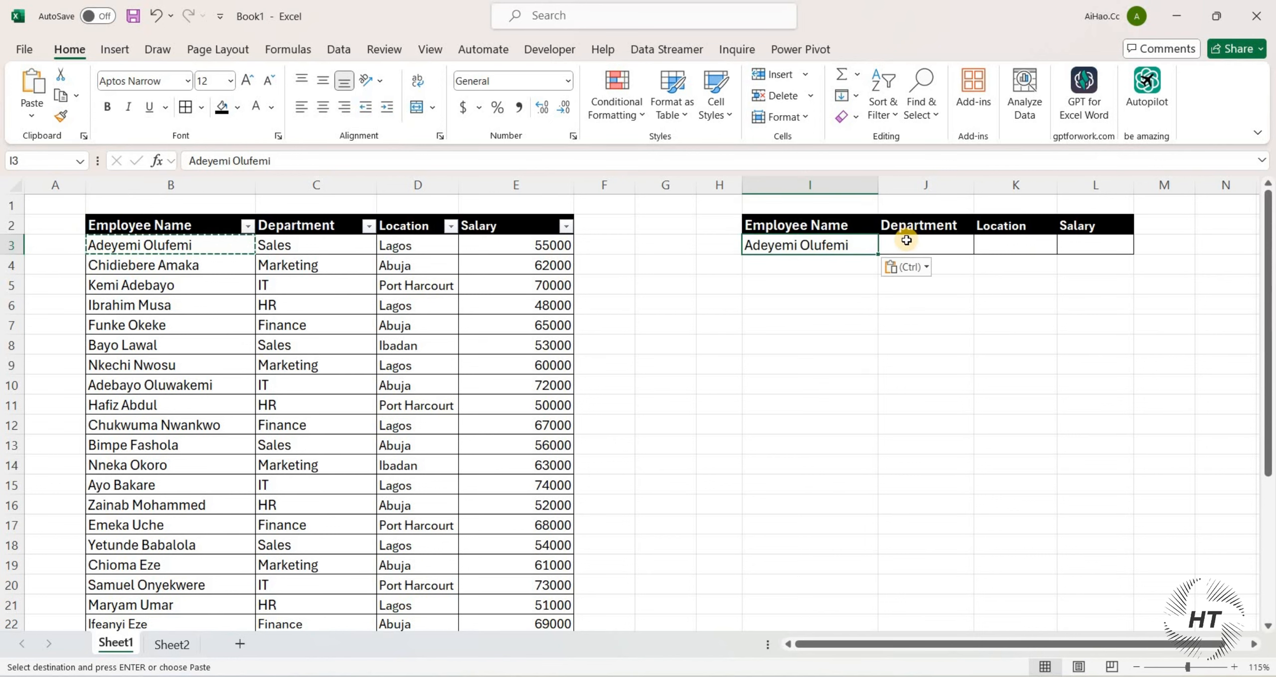
pyautogui.click(907, 243)
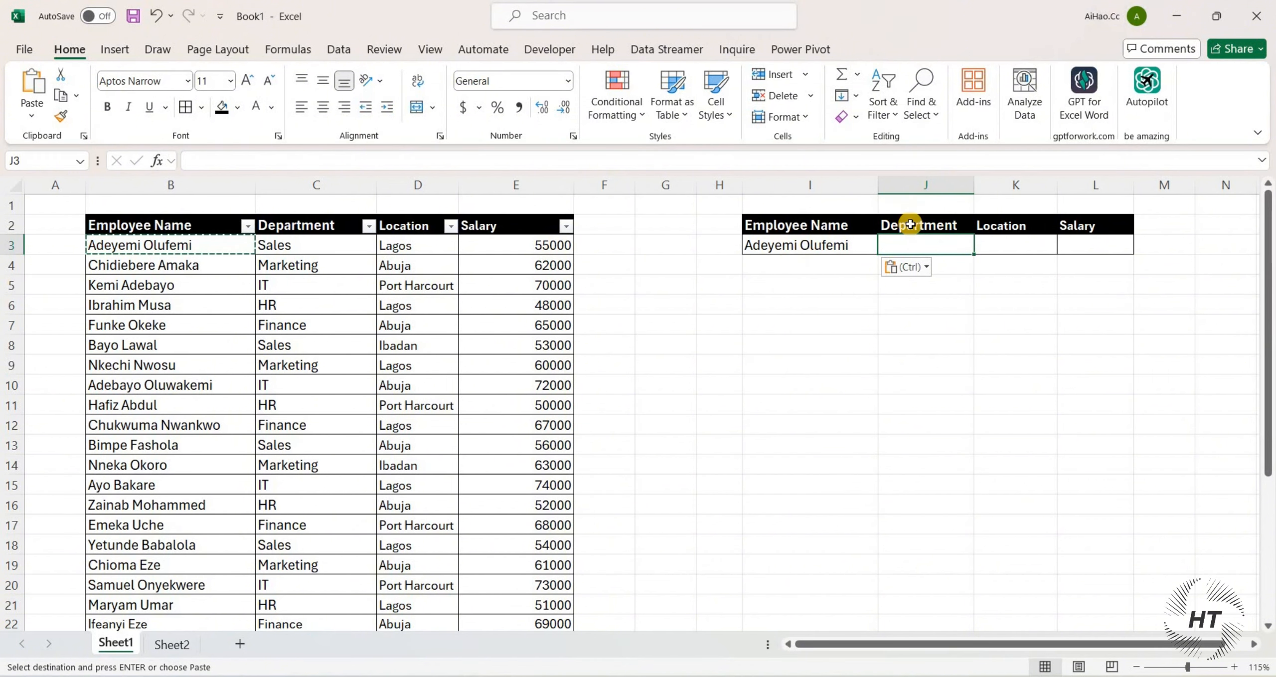
pyautogui.press('Left')
pyautogui.click(930, 242)
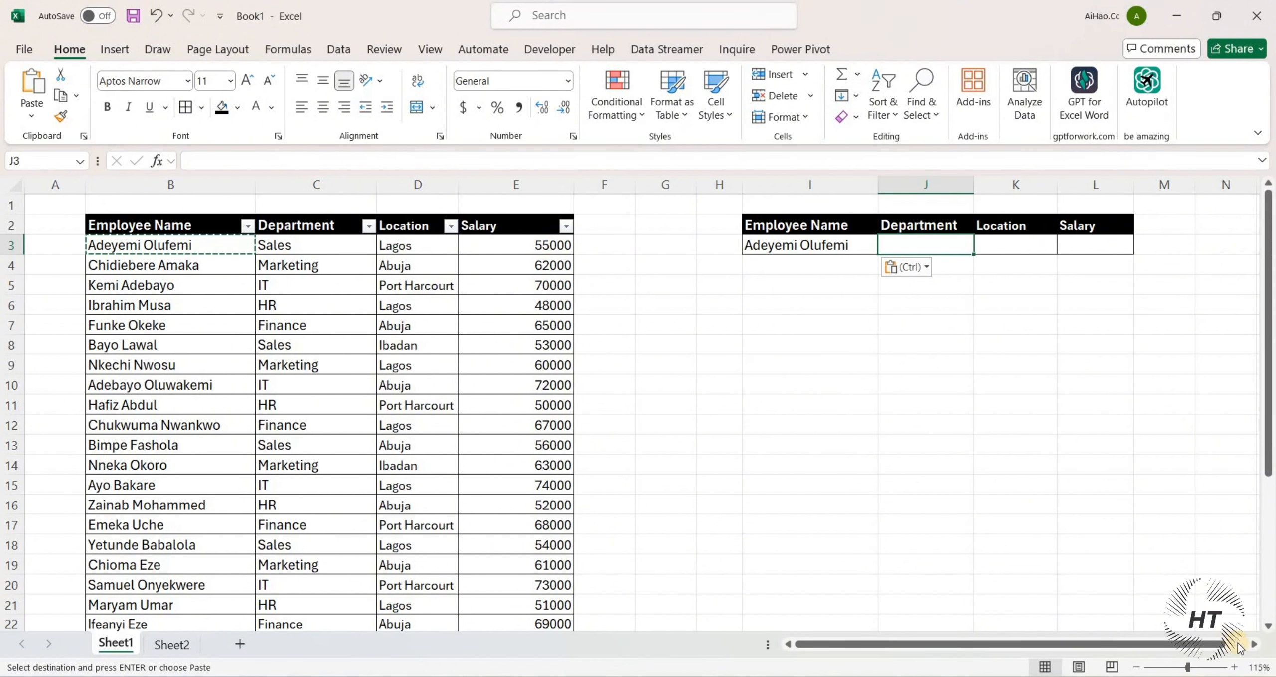
pyautogui.click(1254, 644)
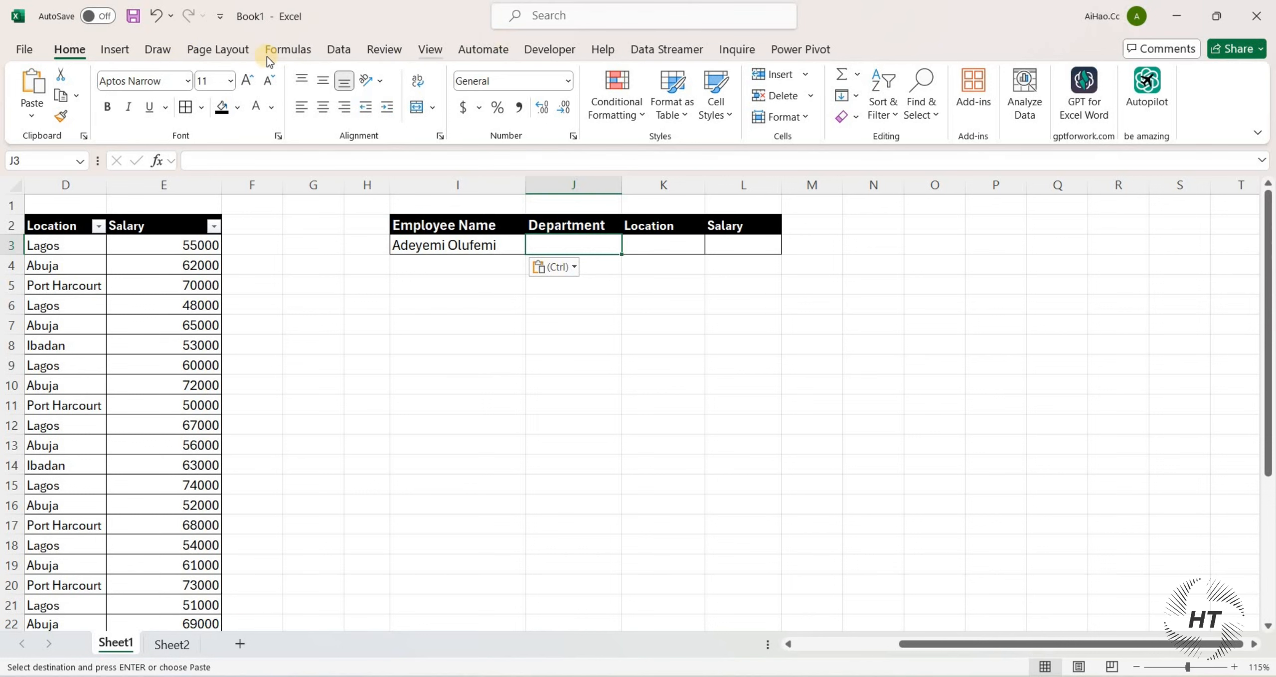
# Insert the VLOOKUP function into J3 via a search in Insert Function.
pyautogui.click(288, 49)
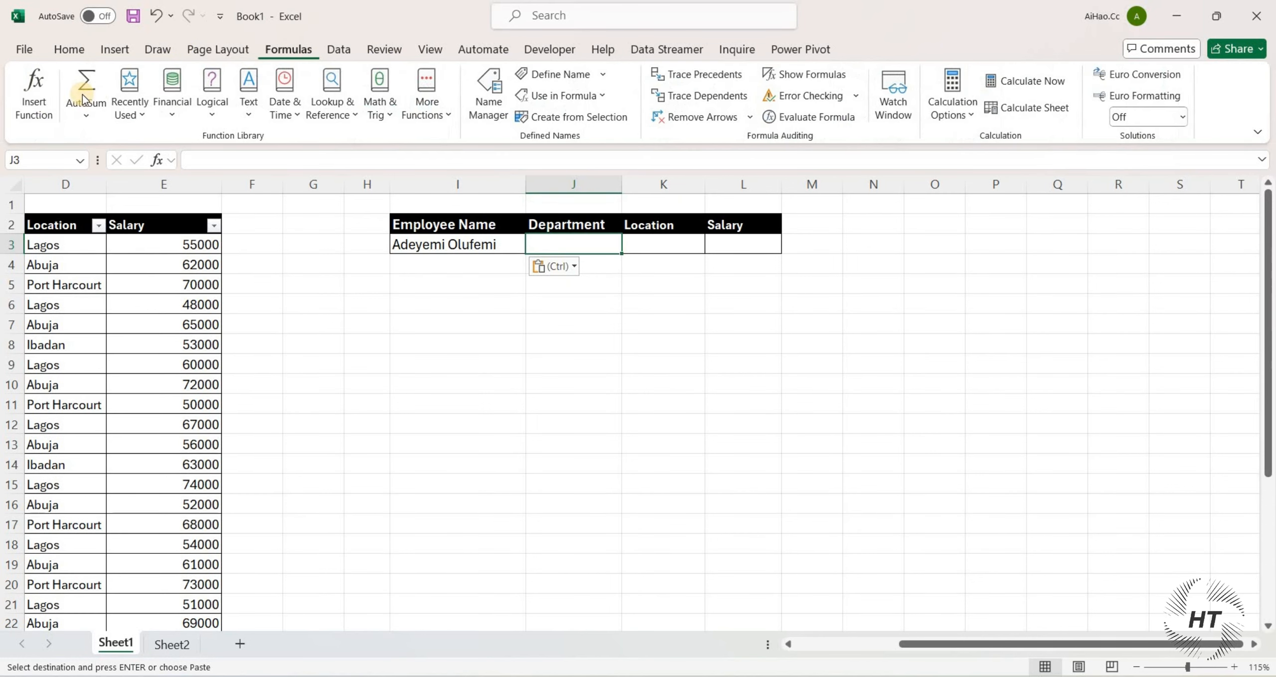
pyautogui.click(34, 95)
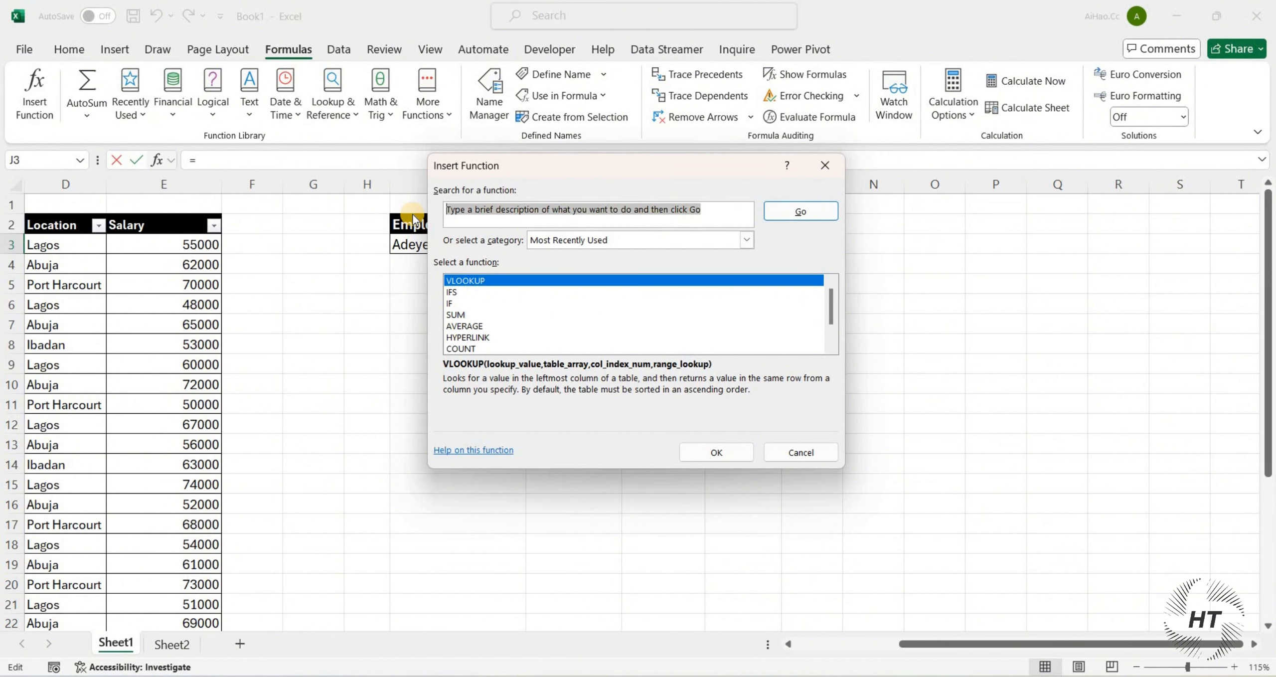
pyautogui.write('VLOOKUP')
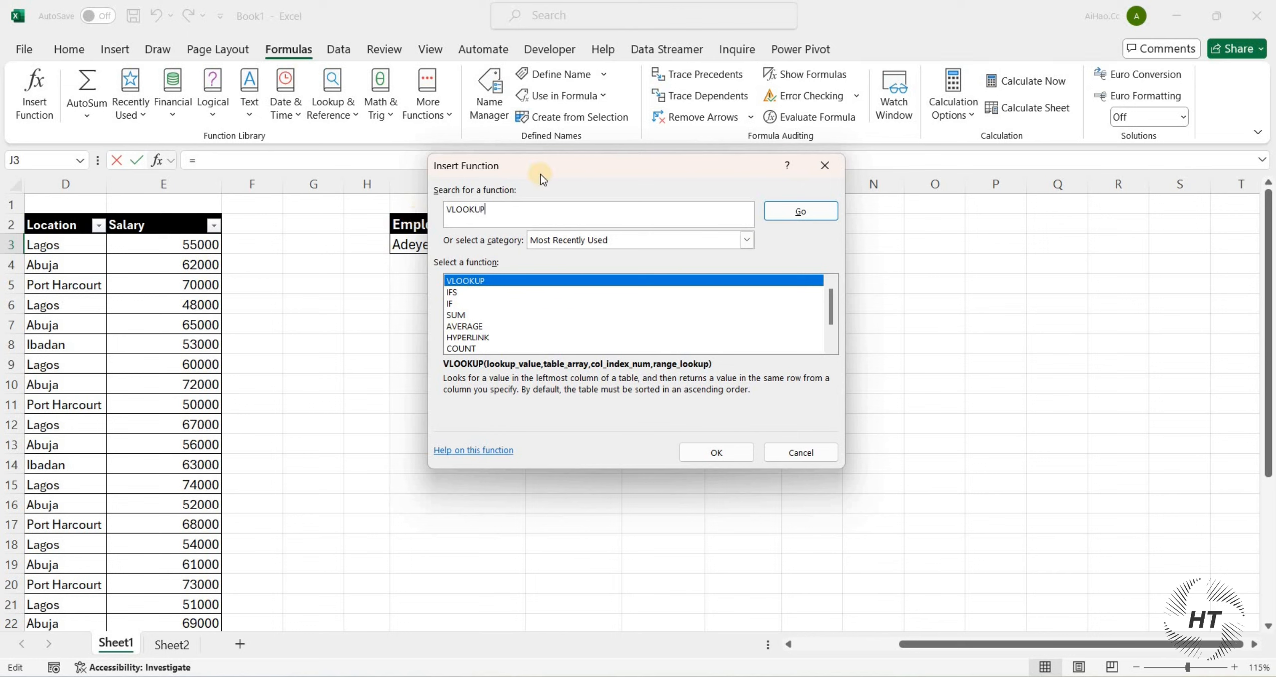
pyautogui.click(798, 211)
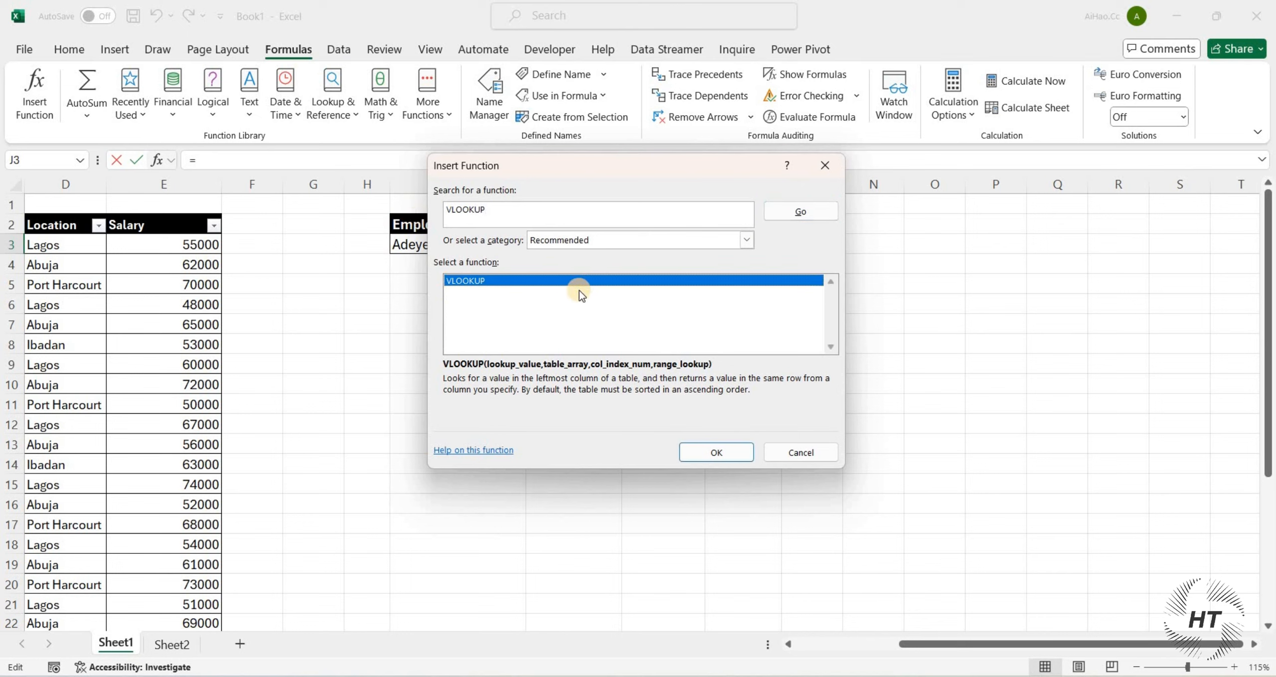
pyautogui.click(717, 453)
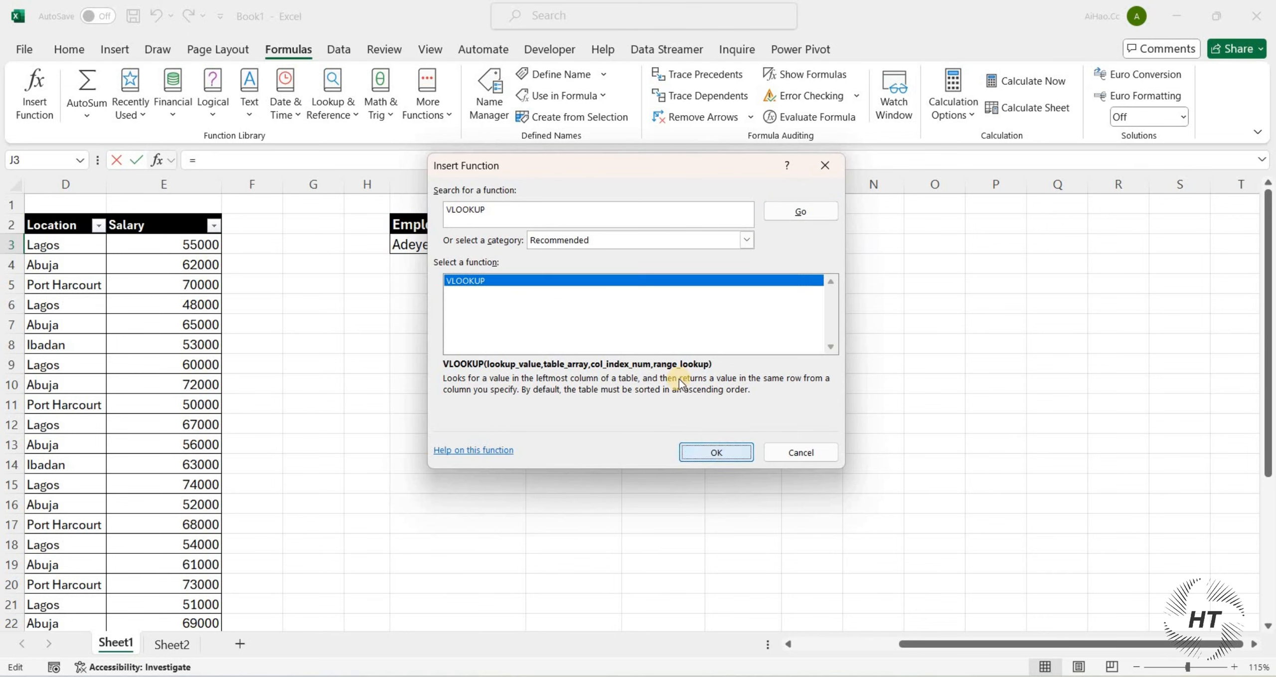
pyautogui.moveTo(568, 182)
pyautogui.mouseDown()
pyautogui.moveTo(685, 337)
pyautogui.moveTo(757, 308)
pyautogui.mouseUp()
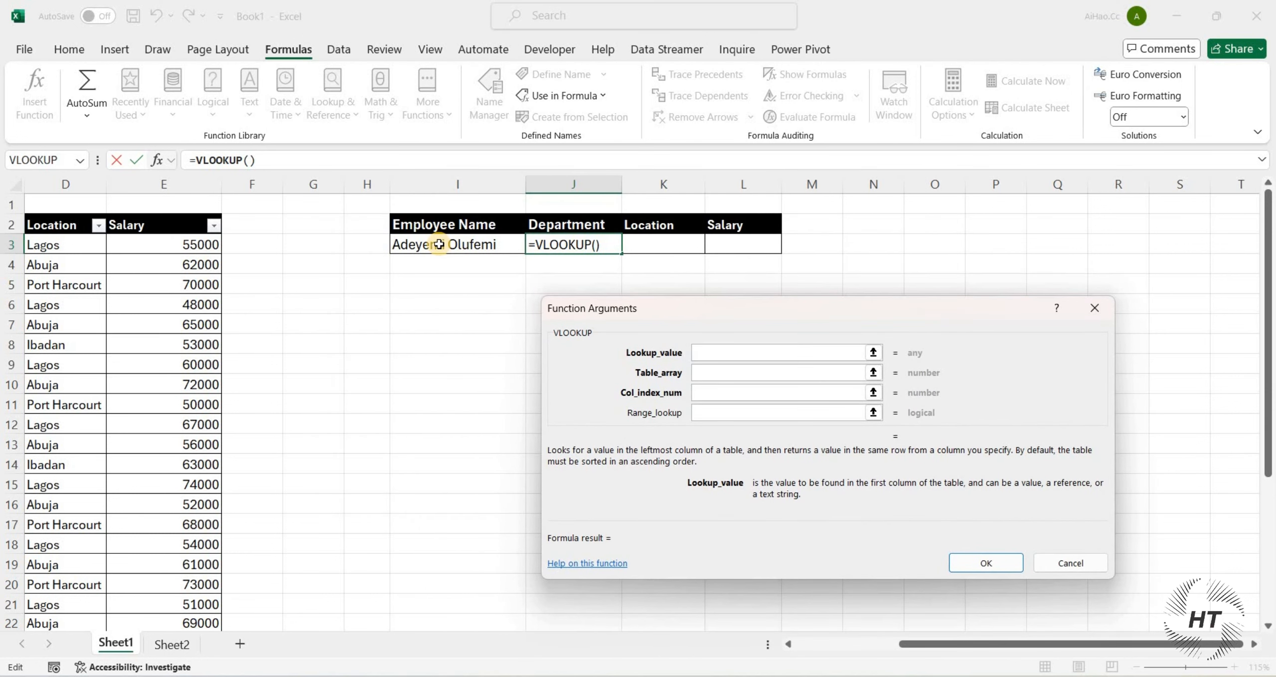
# Complete J3 as =VLOOKUP(I3,Table5[#All],2,FALSE), returning Sales.
pyautogui.click(439, 244)
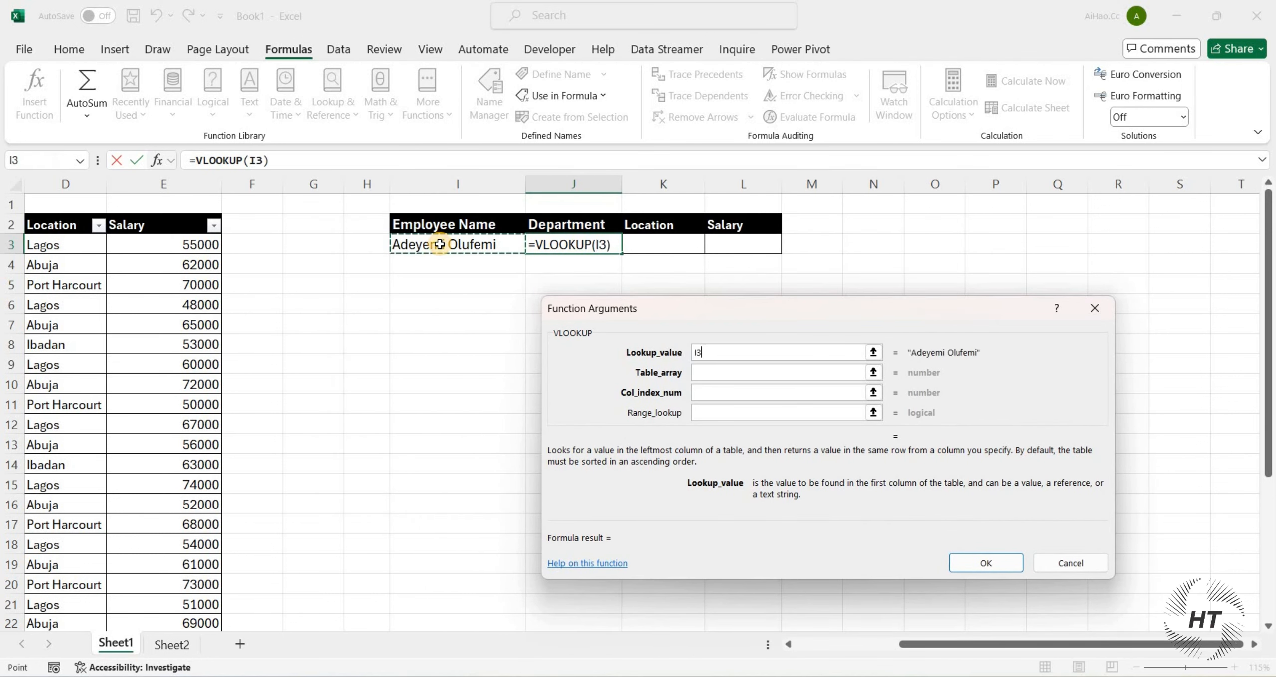
pyautogui.click(739, 370)
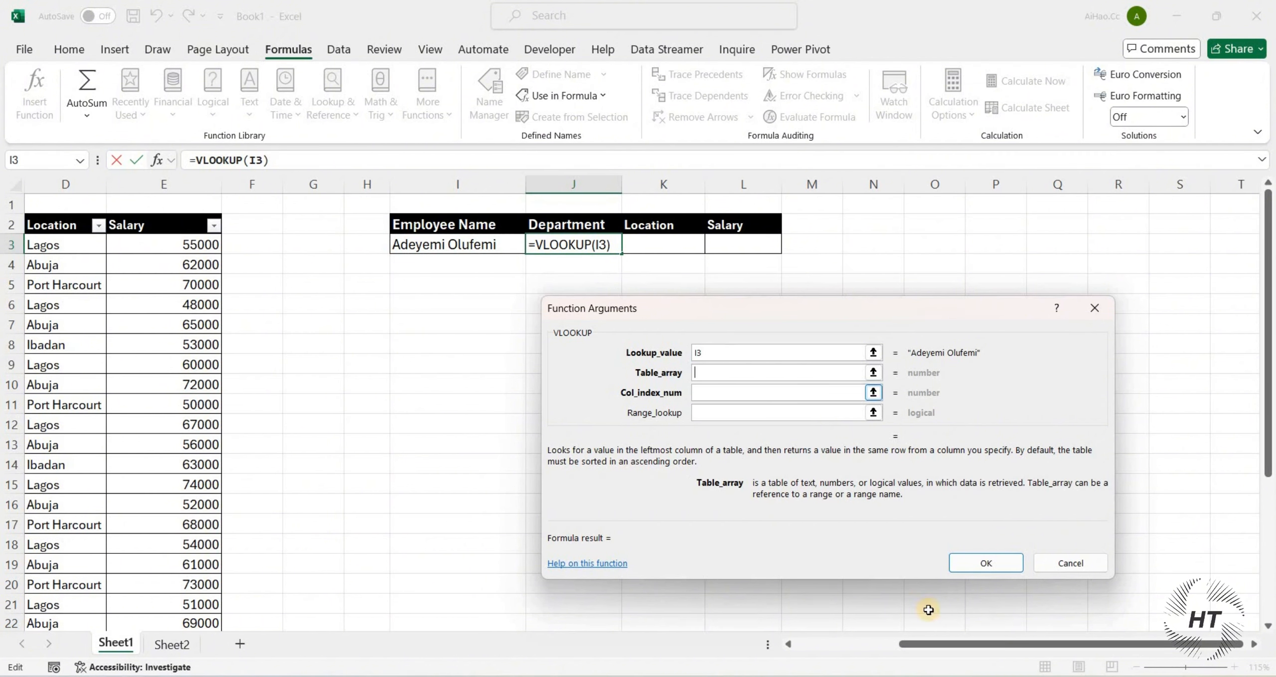
pyautogui.moveTo(948, 645); pyautogui.dragTo(467, 388)
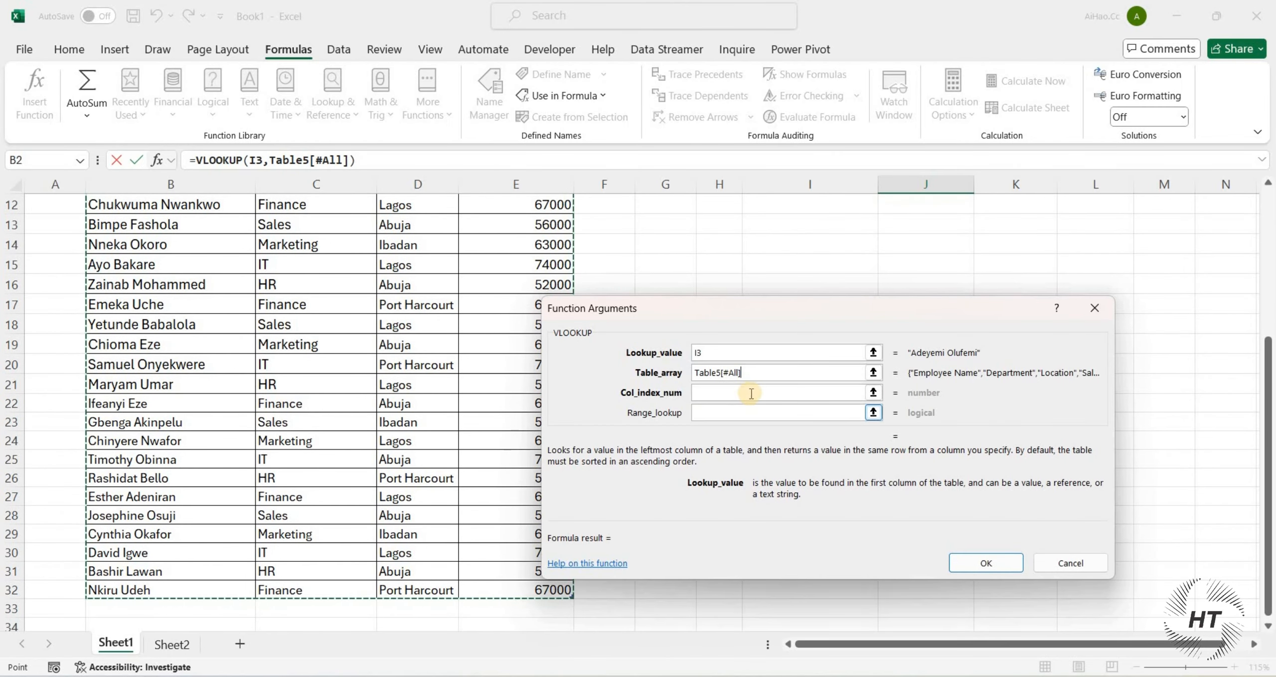
pyautogui.click(773, 393)
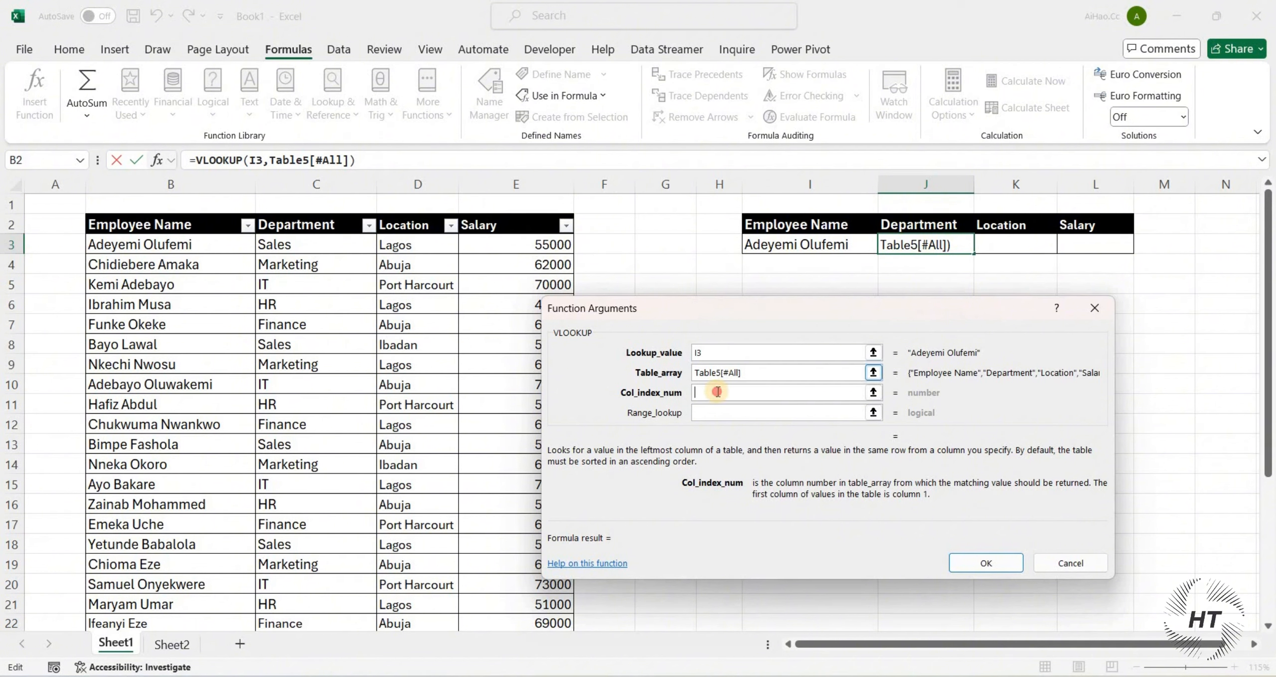
pyautogui.write('2')
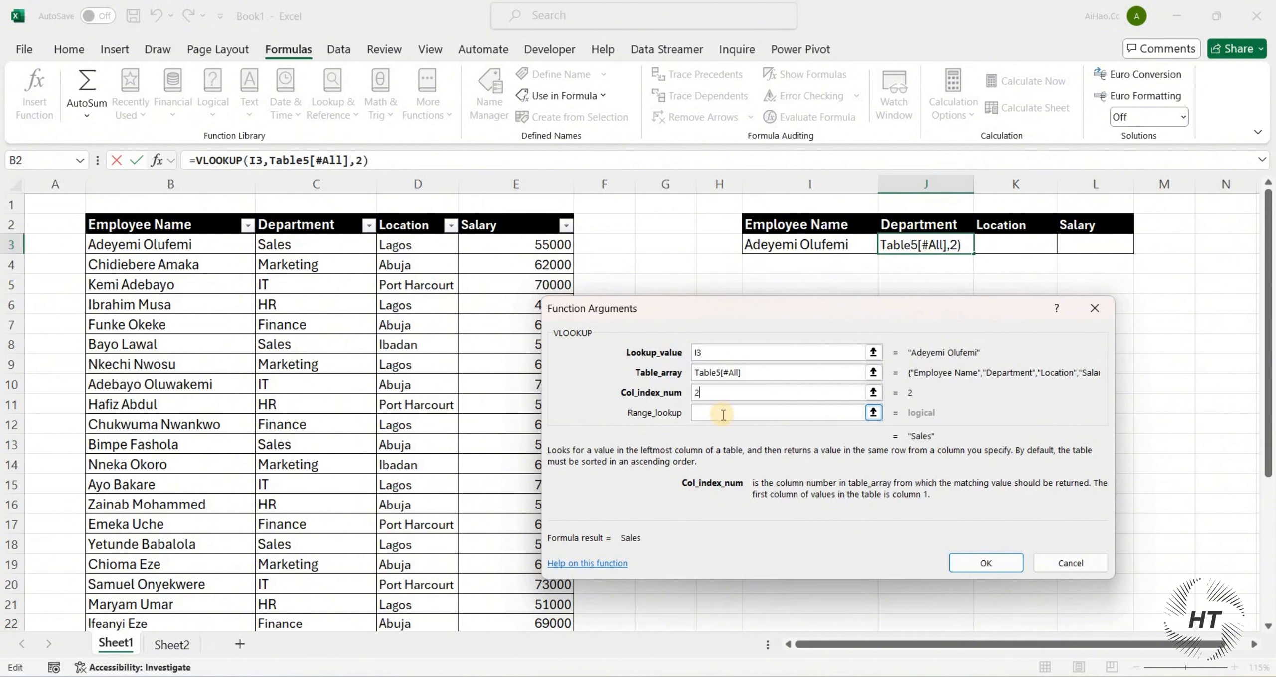
pyautogui.click(724, 414)
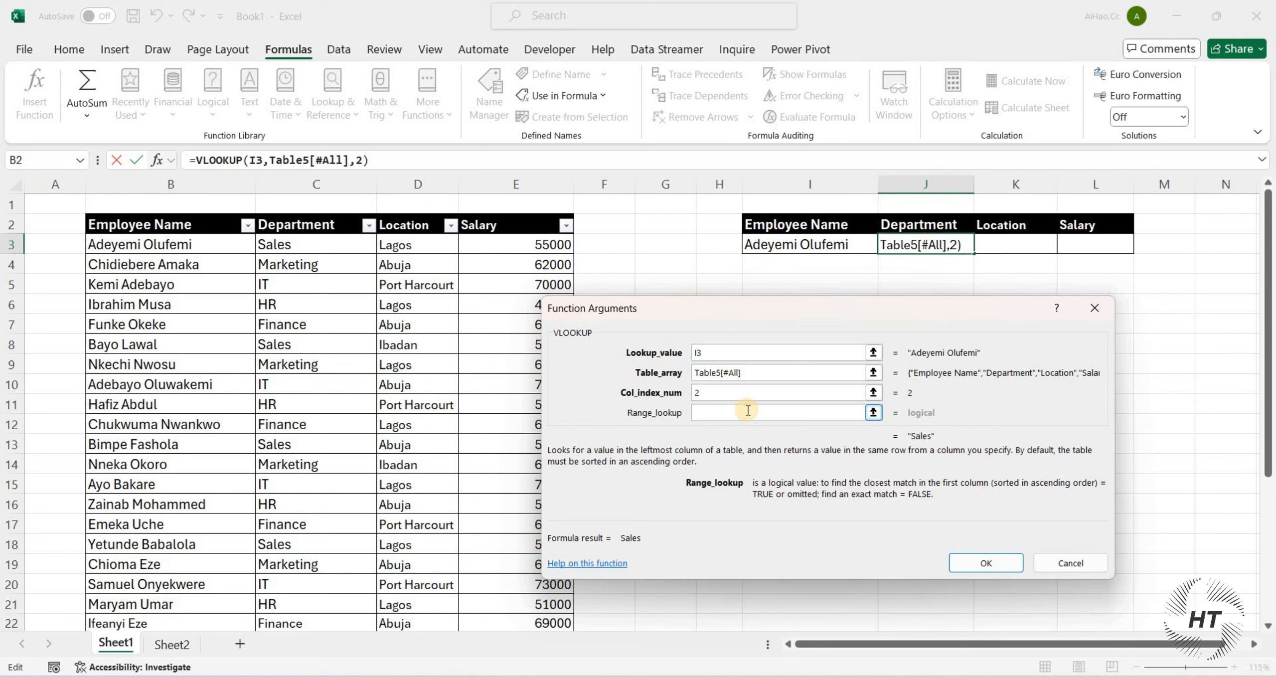
pyautogui.write('FALSE')
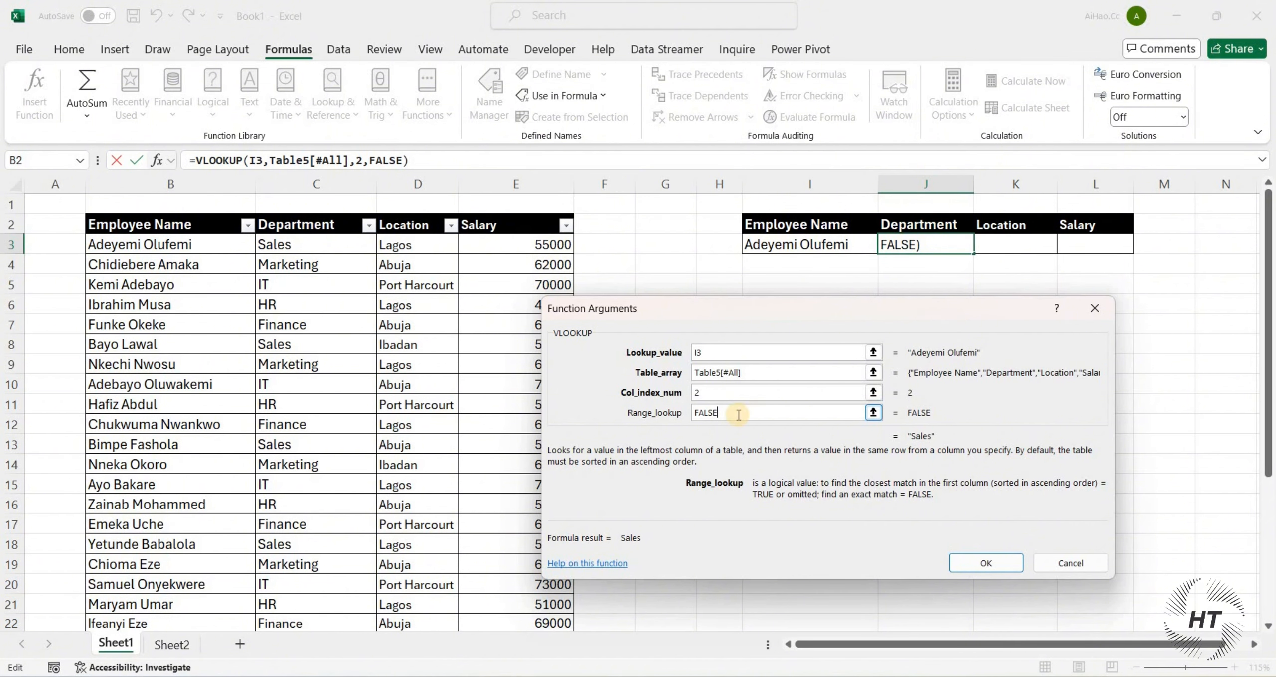
pyautogui.click(986, 562)
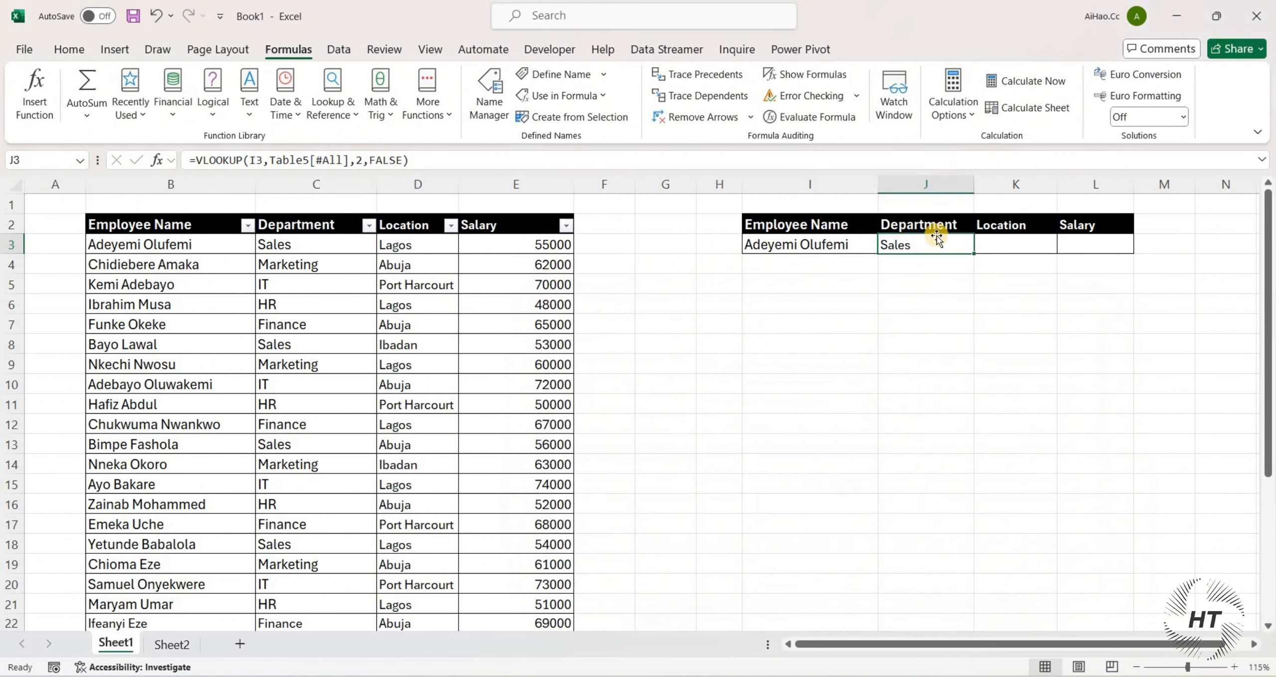
pyautogui.click(858, 246)
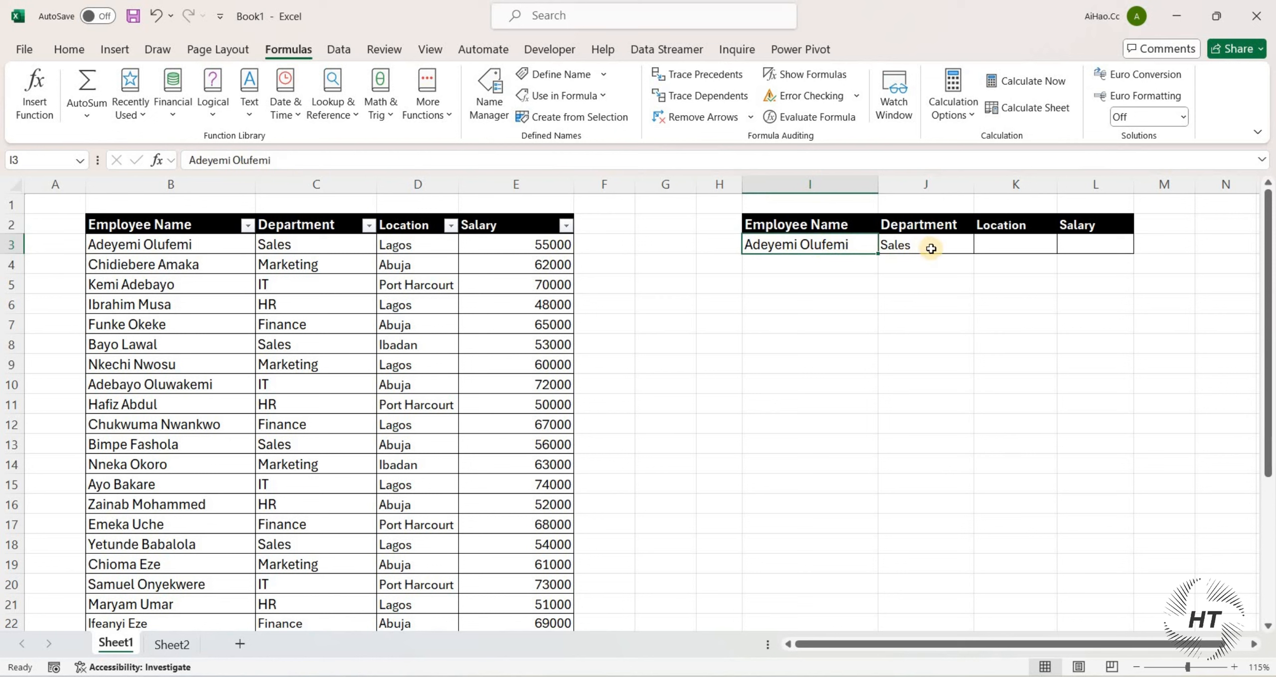
pyautogui.click(932, 249)
pyautogui.click(187, 243)
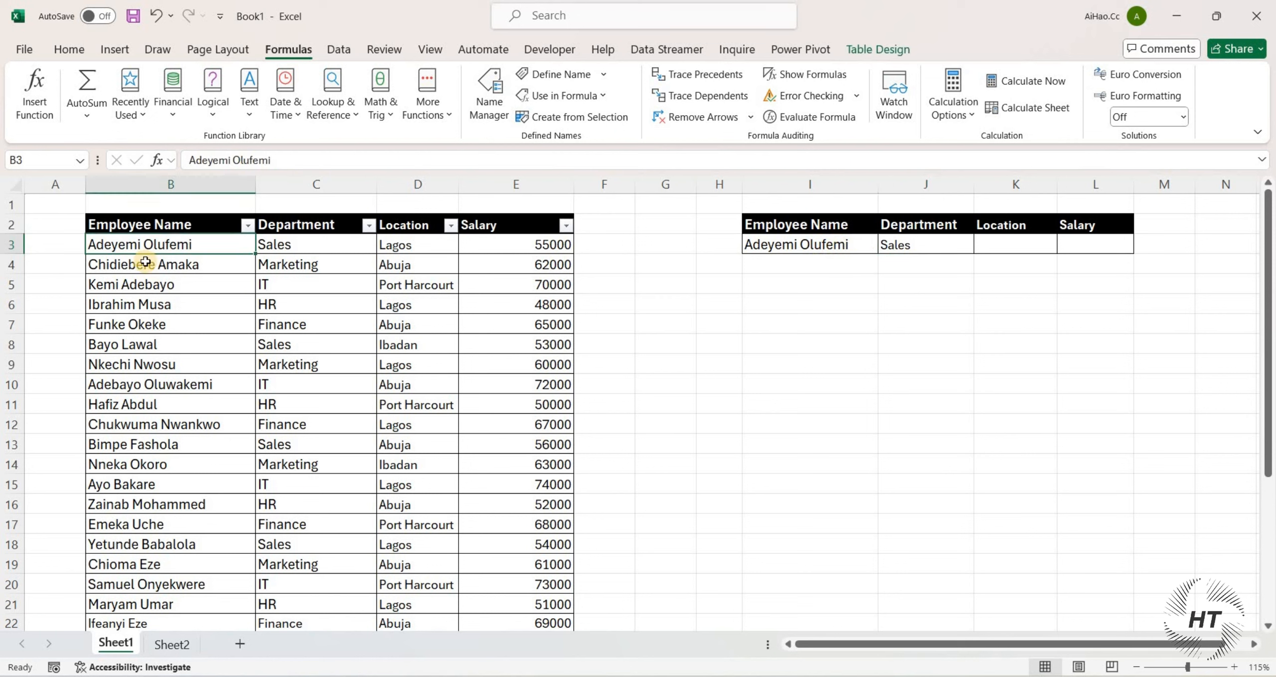
pyautogui.click(129, 261)
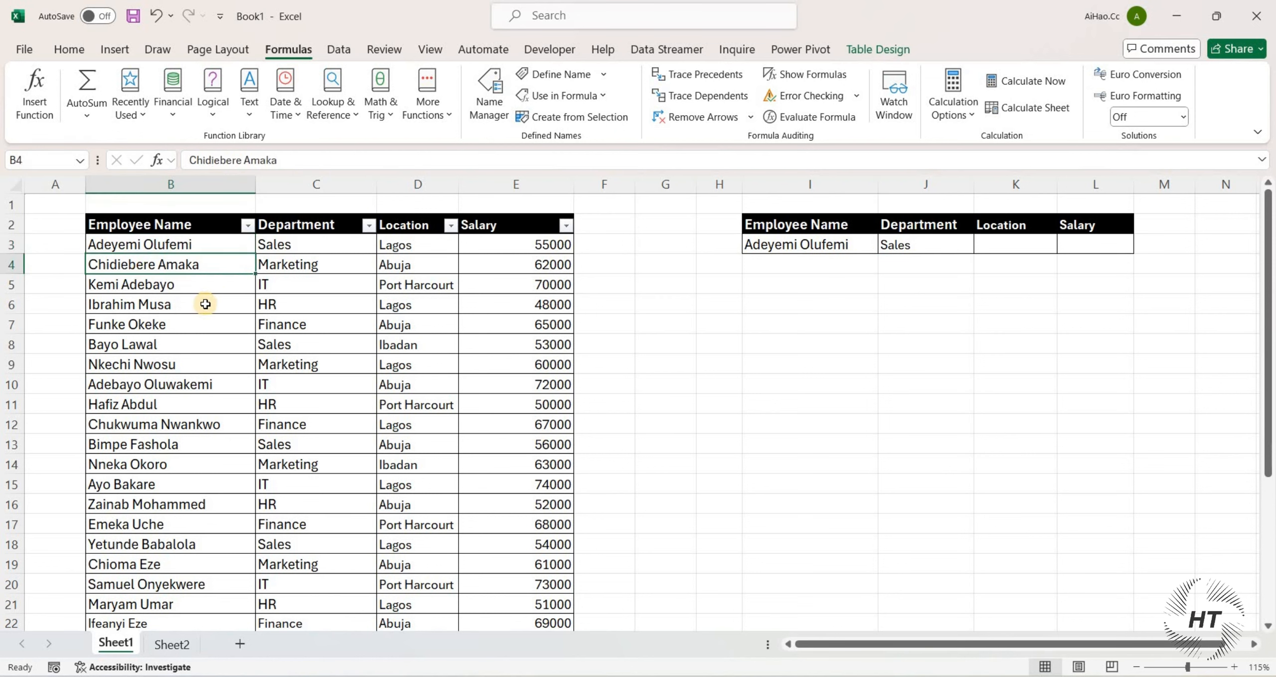
pyautogui.hotkey('ctrl', 'c')
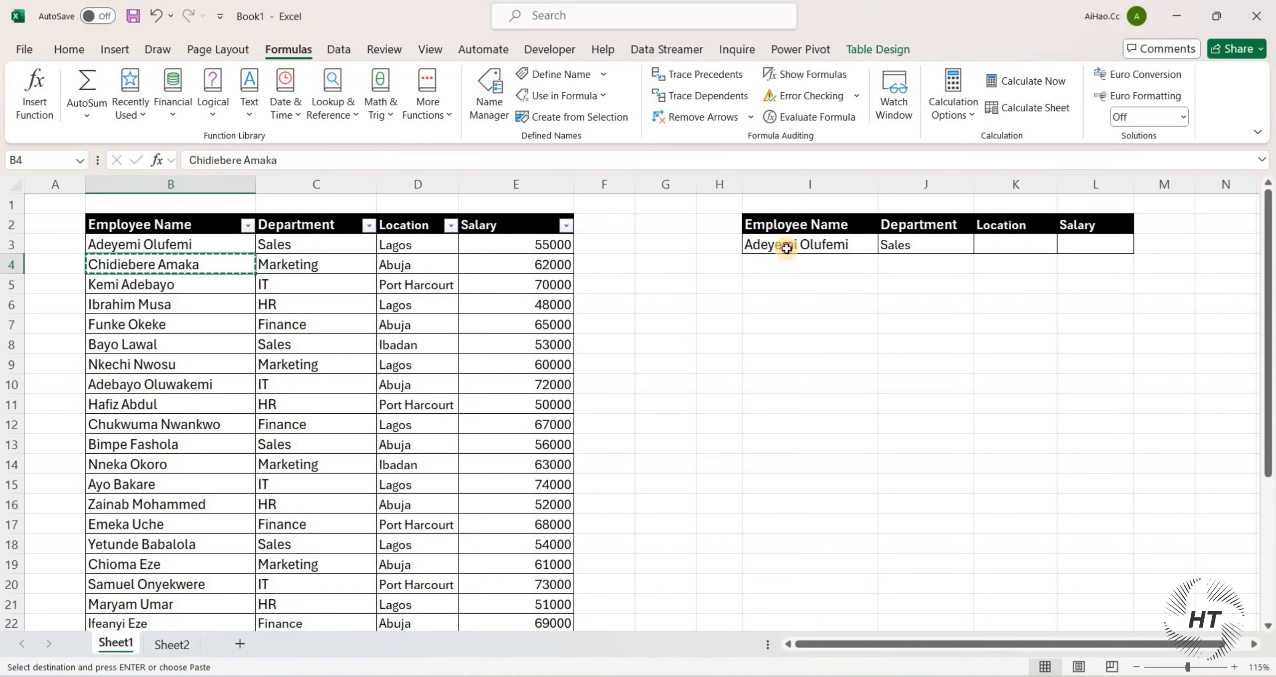
pyautogui.click(786, 248)
pyautogui.hotkey('ctrl', 'v')
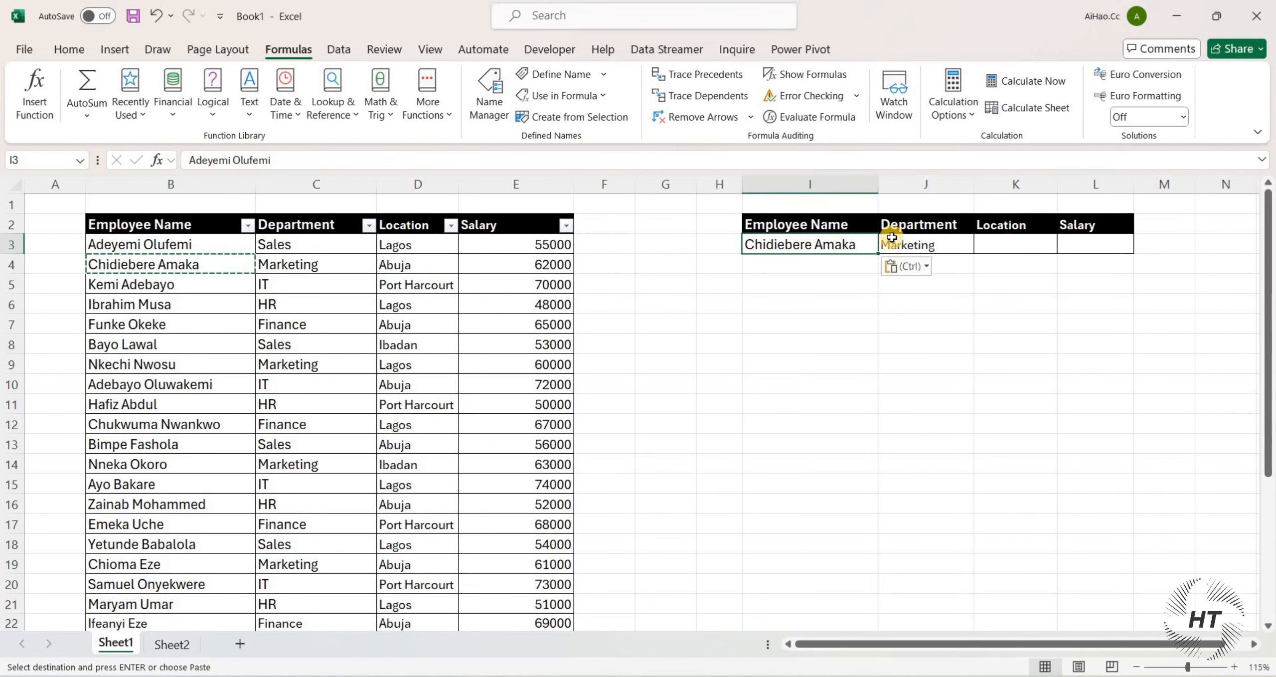
pyautogui.click(951, 244)
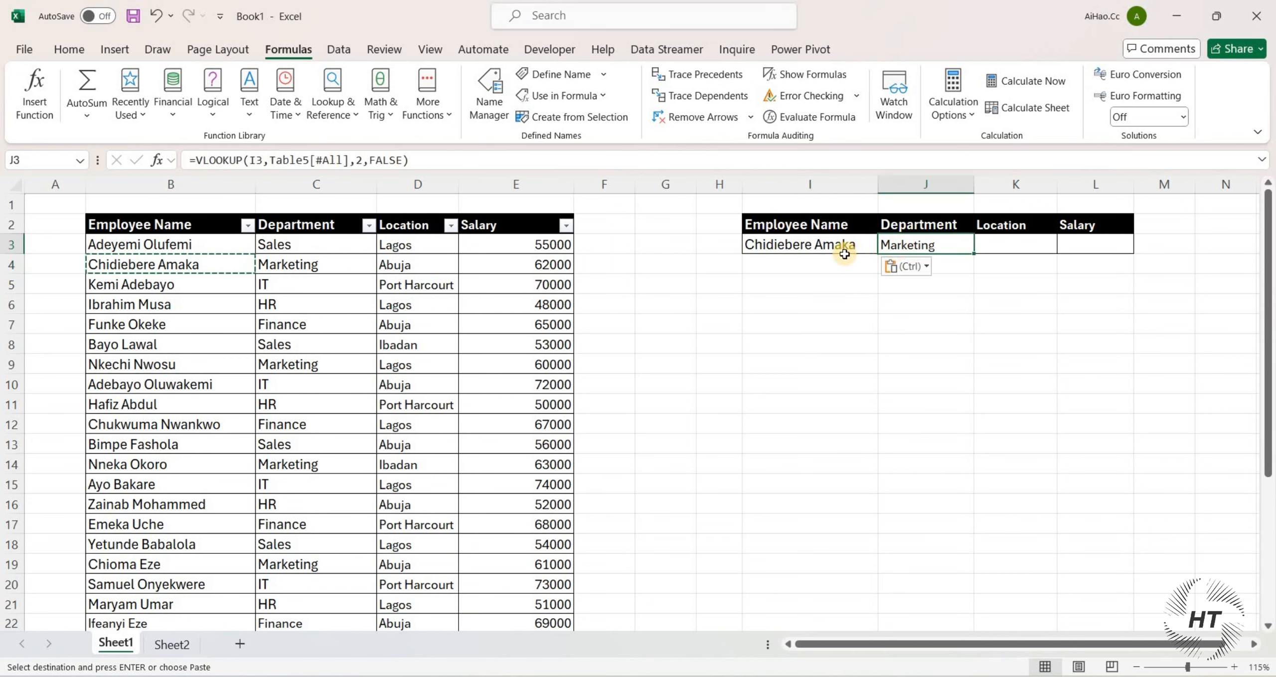
pyautogui.click(129, 245)
pyautogui.hotkey('ctrl', 'c')
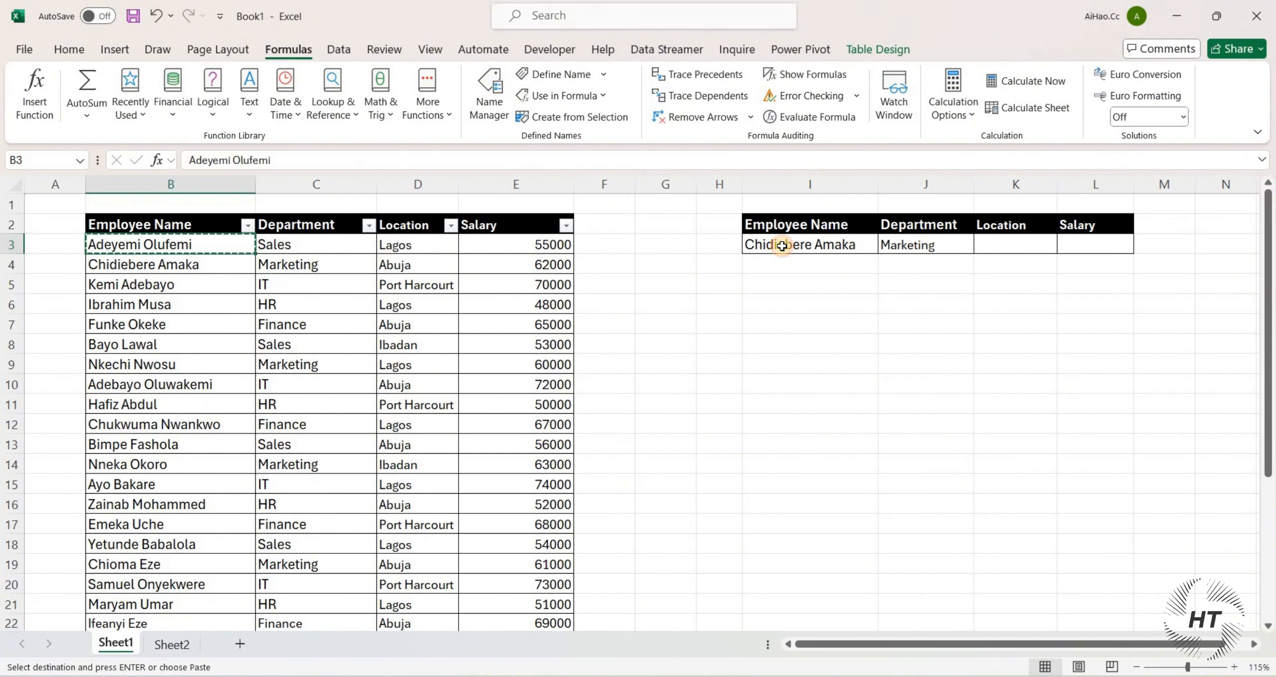
pyautogui.click(782, 245)
pyautogui.hotkey('ctrl', 'v')
pyautogui.press('Right')
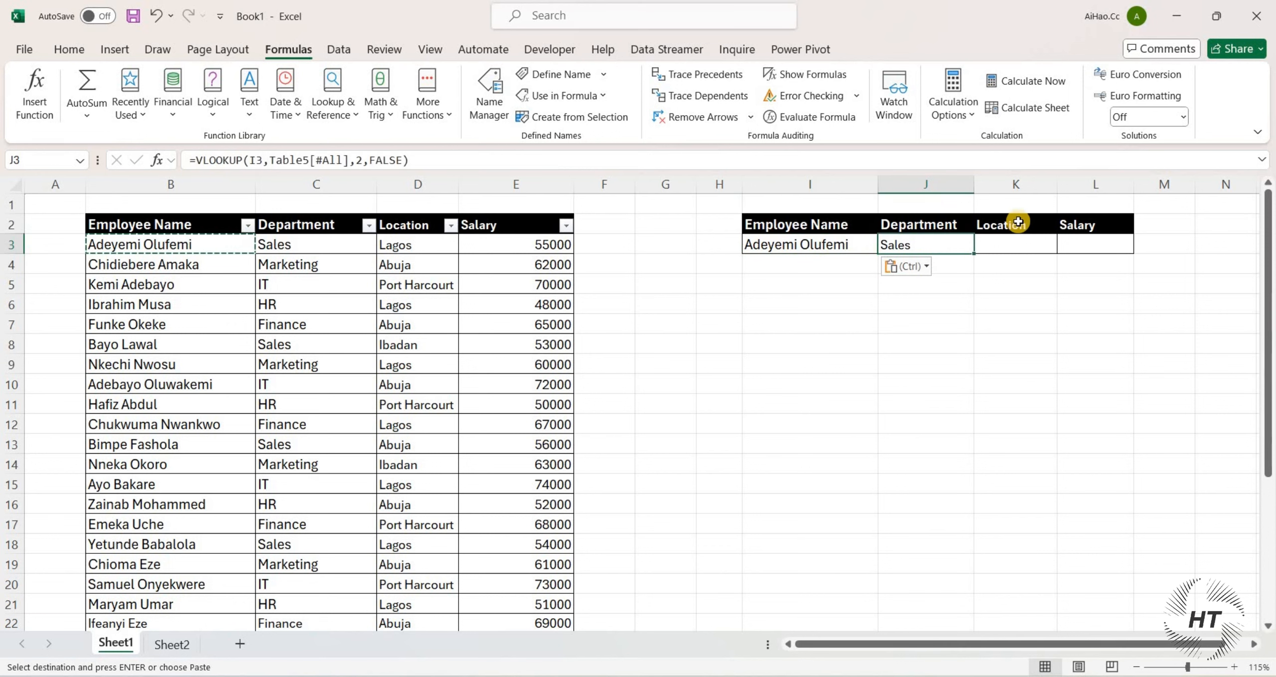
pyautogui.click(1254, 644)
pyautogui.click(1253, 644)
pyautogui.click(1254, 645)
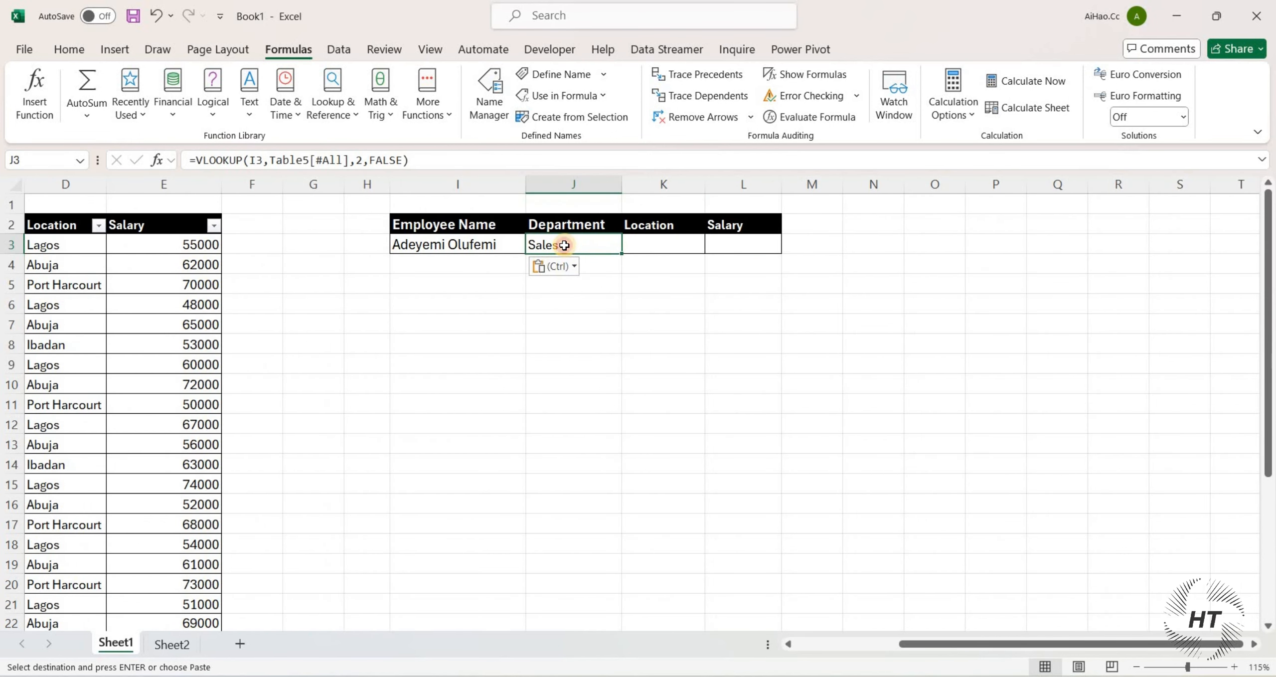
pyautogui.moveTo(410, 160); pyautogui.dragTo(158, 172)
pyautogui.click(595, 322)
pyautogui.press('Return')
pyautogui.hotkey('ctrl', 'z')
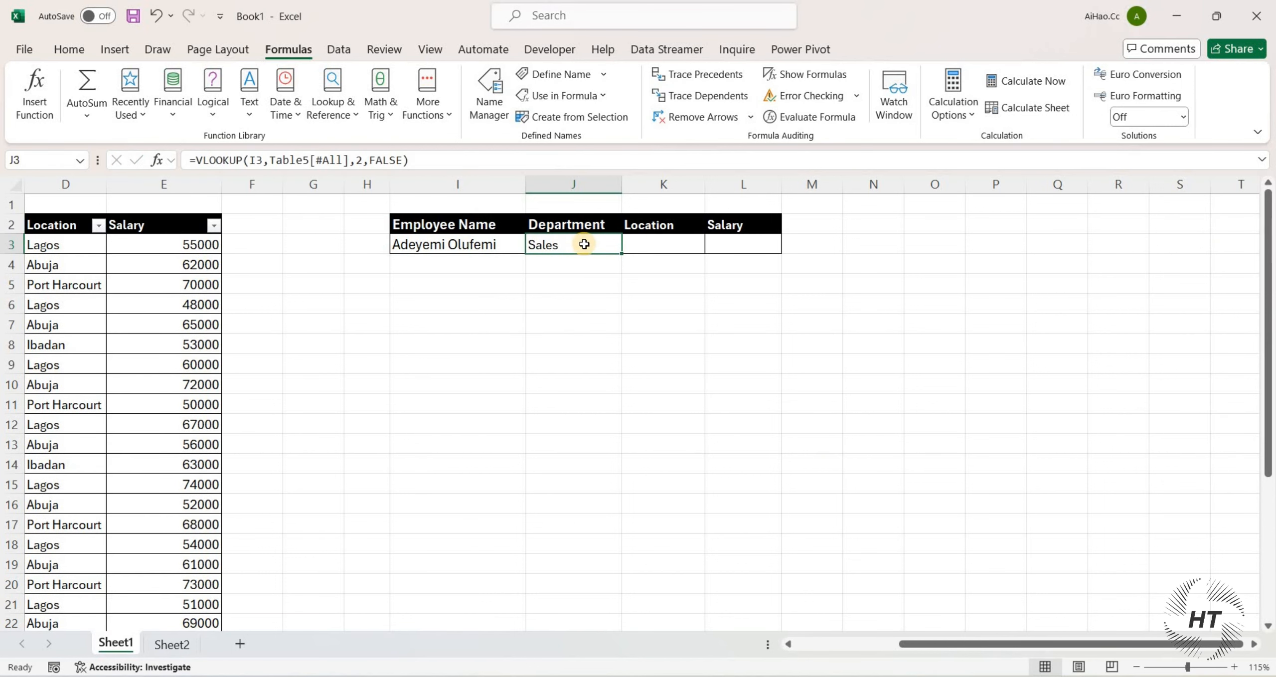
# Fill J3's VLOOKUP formula right into K3 and L3.
pyautogui.moveTo(620, 253); pyautogui.dragTo(754, 259)
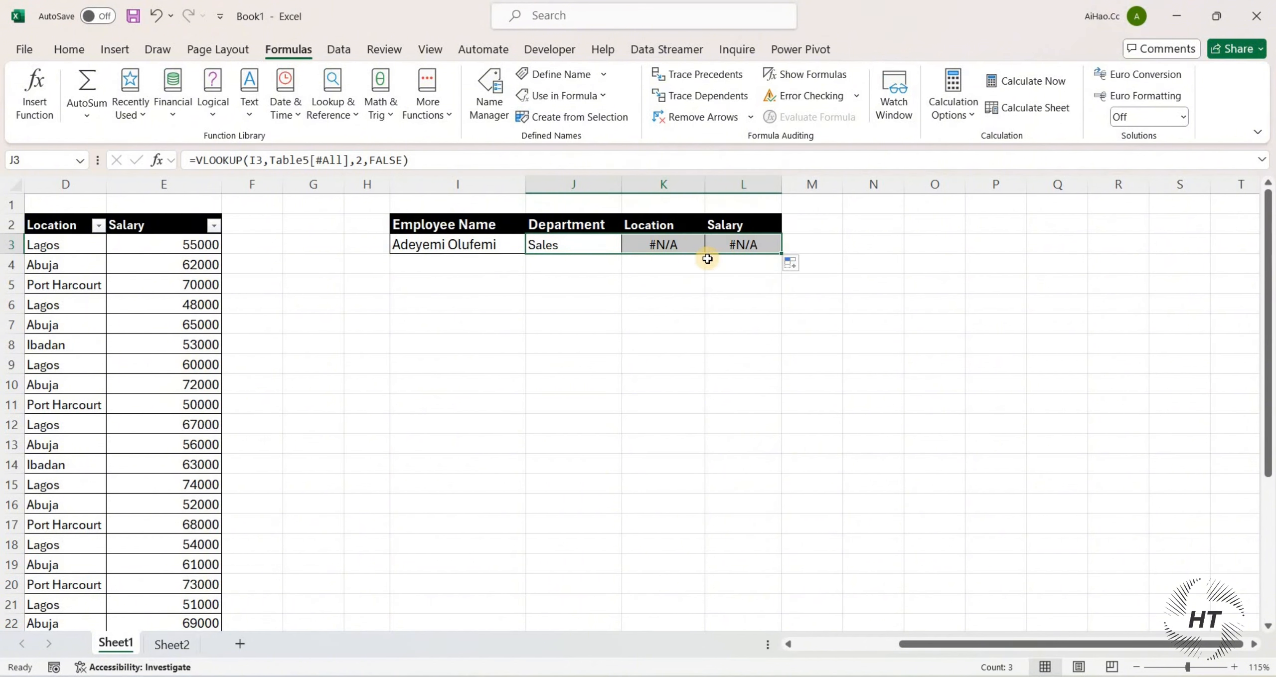
pyautogui.press('Right')
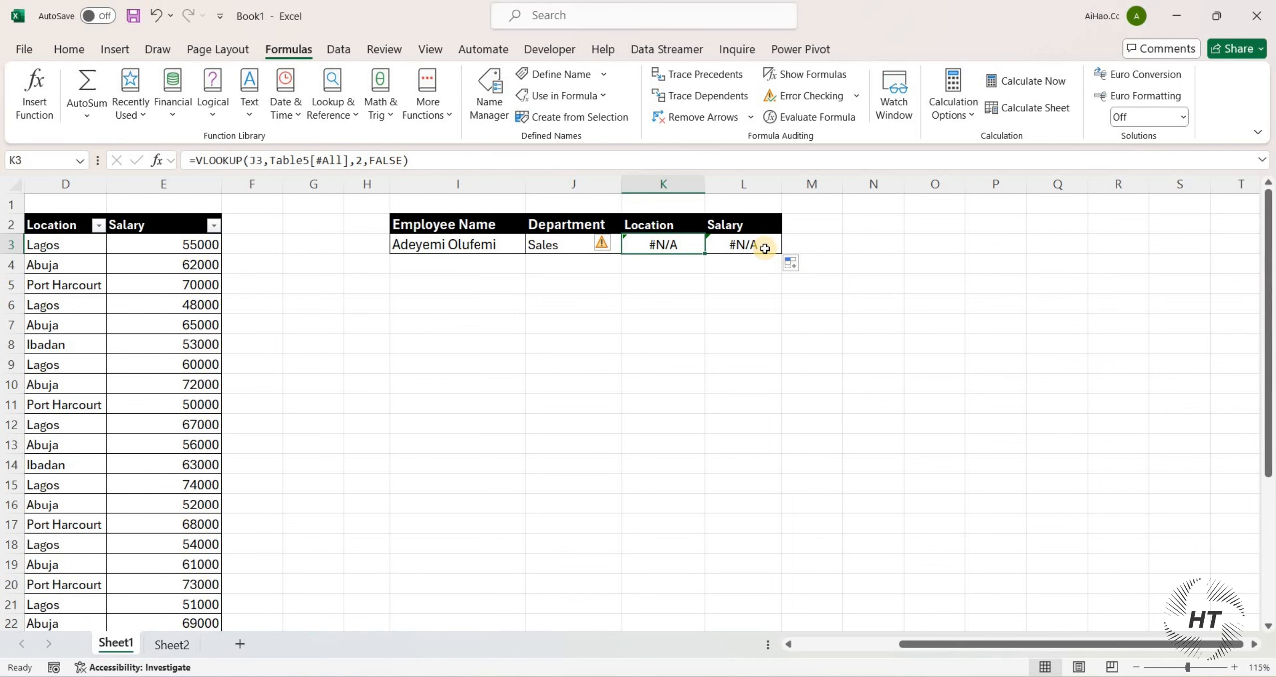
pyautogui.scroll(2, 762, 254)
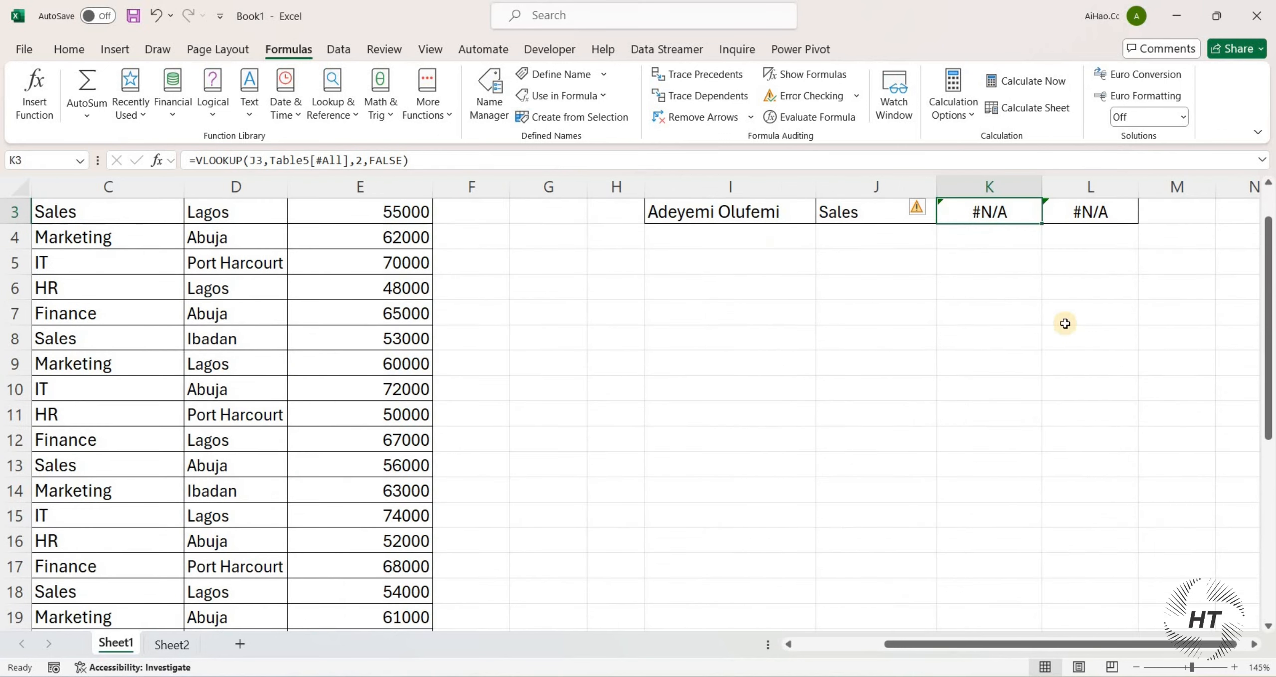
pyautogui.scroll(-1, 1066, 323)
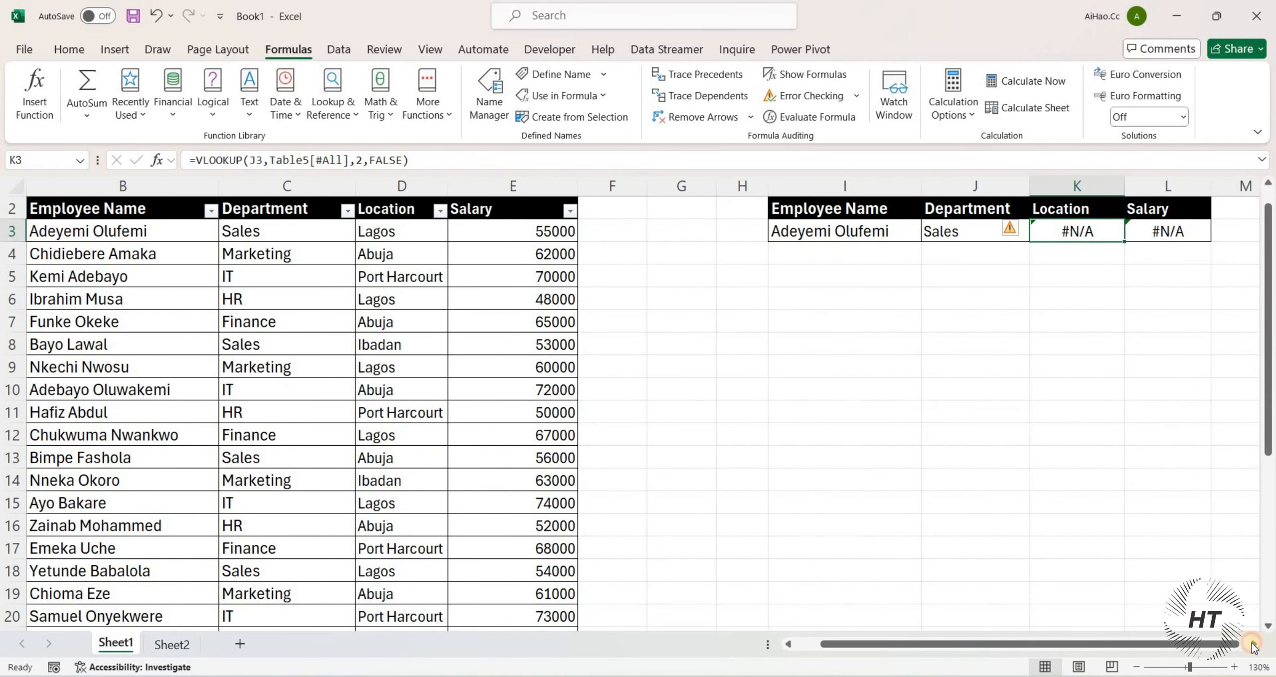
pyautogui.click(1254, 644)
pyautogui.click(1253, 644)
pyautogui.scroll(1, 765, 257)
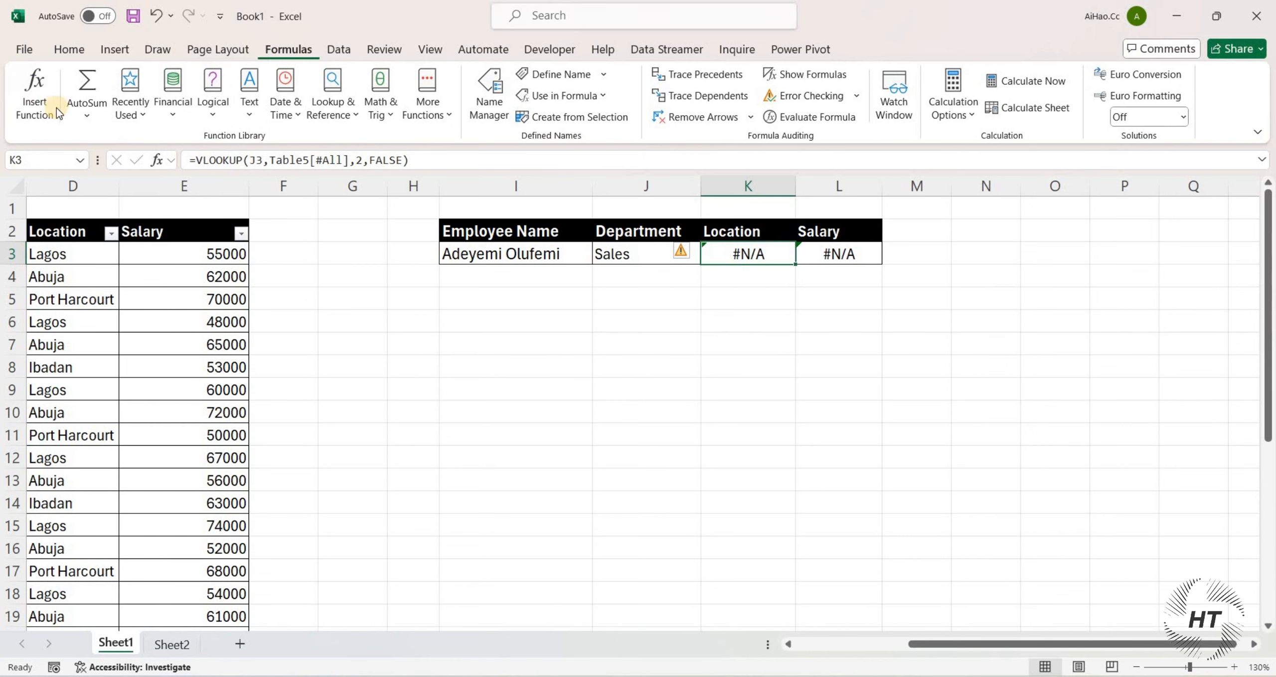
# Change K3 to =VLOOKUP(I3,Table5[#All],3,FALSE) so it returns Lagos.
pyautogui.click(35, 95)
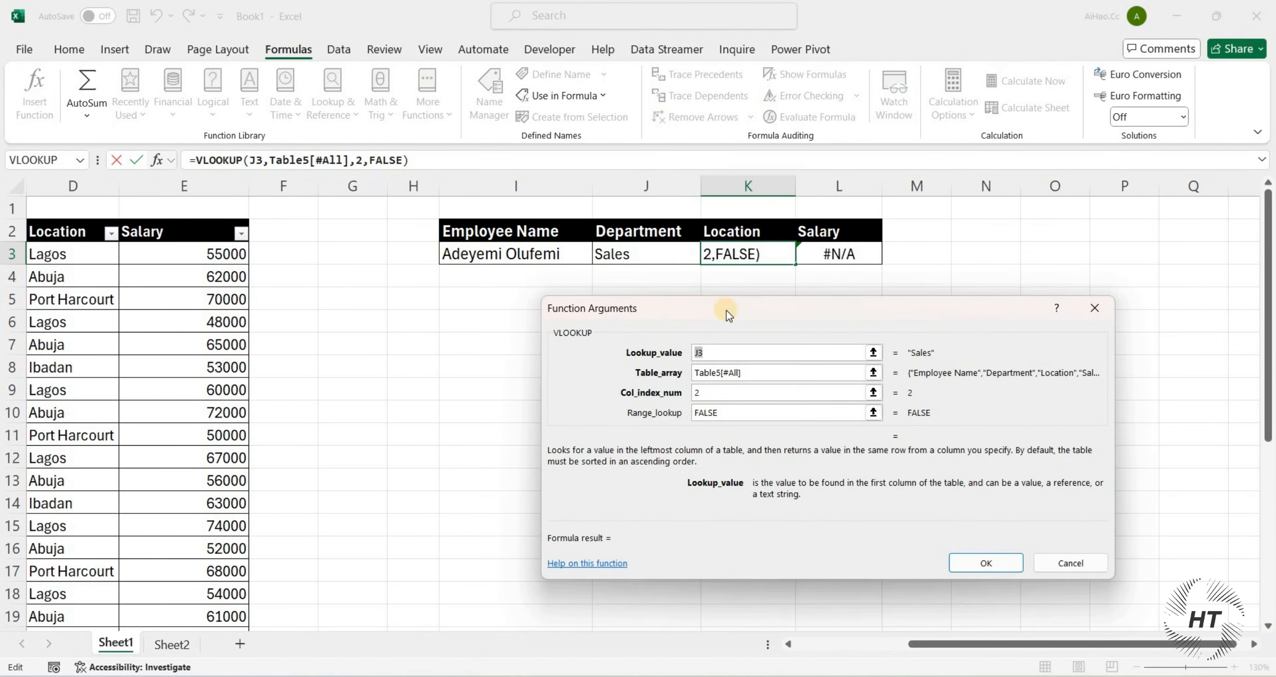
pyautogui.moveTo(778, 300); pyautogui.dragTo(778, 300)
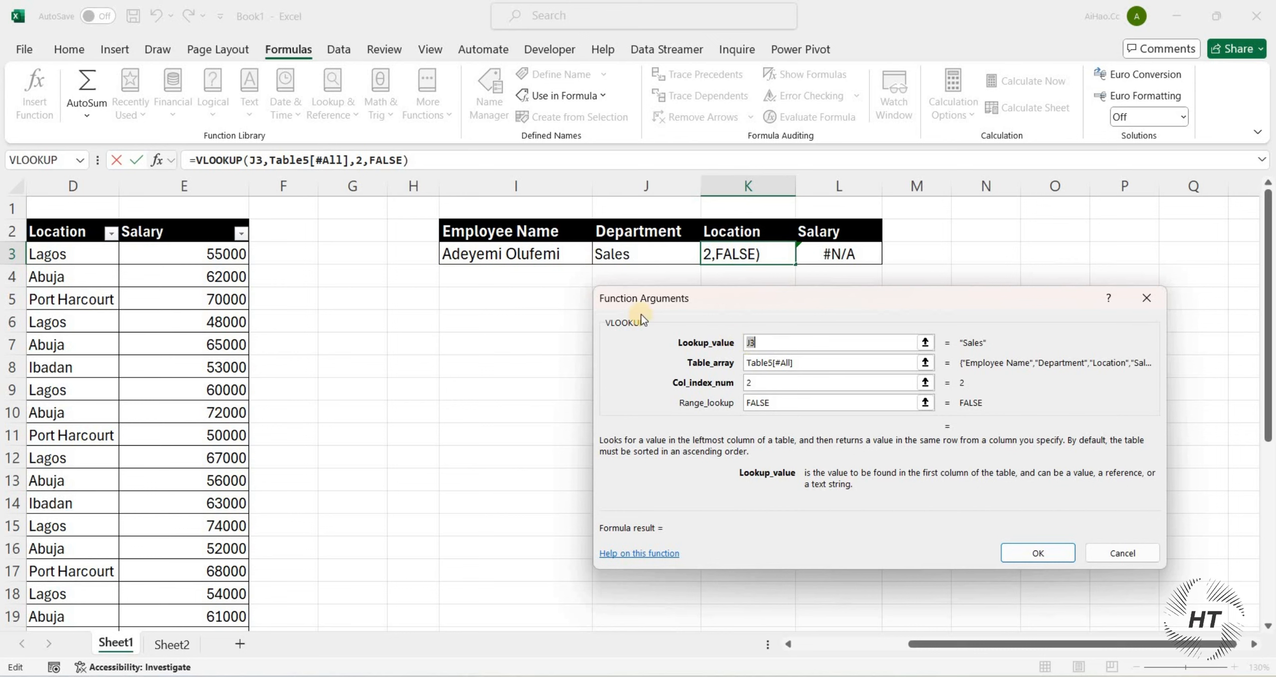
pyautogui.click(520, 253)
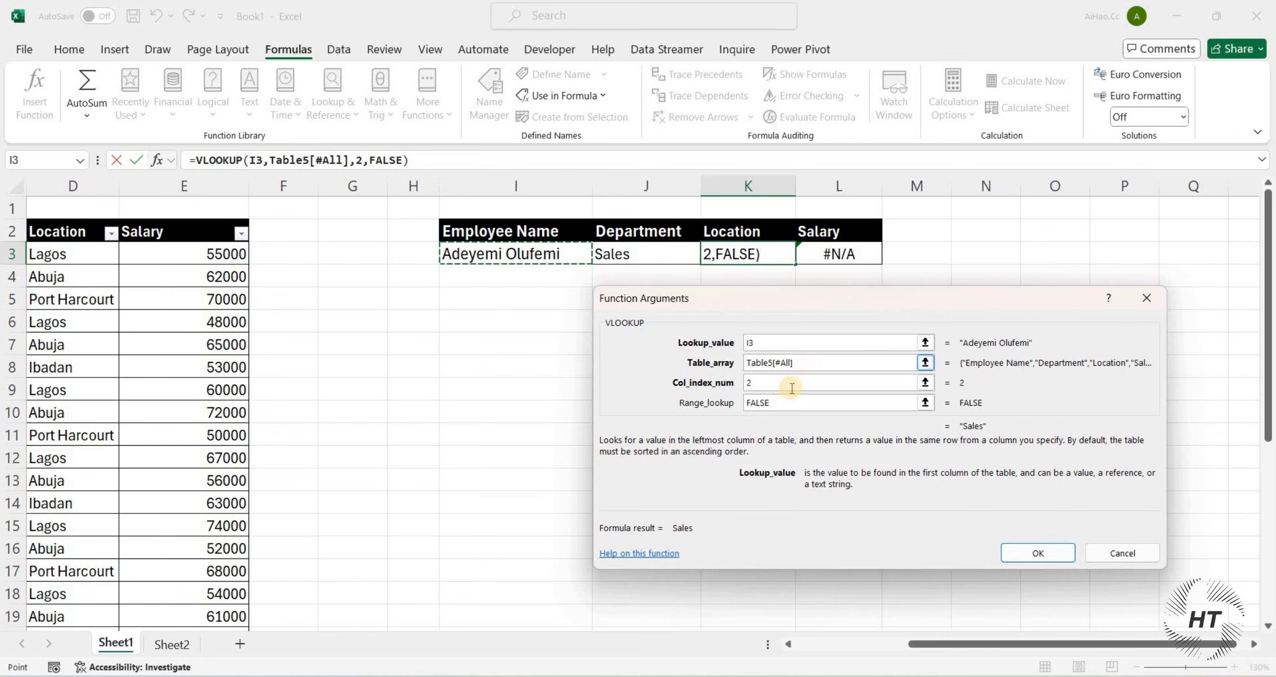
pyautogui.click(758, 383)
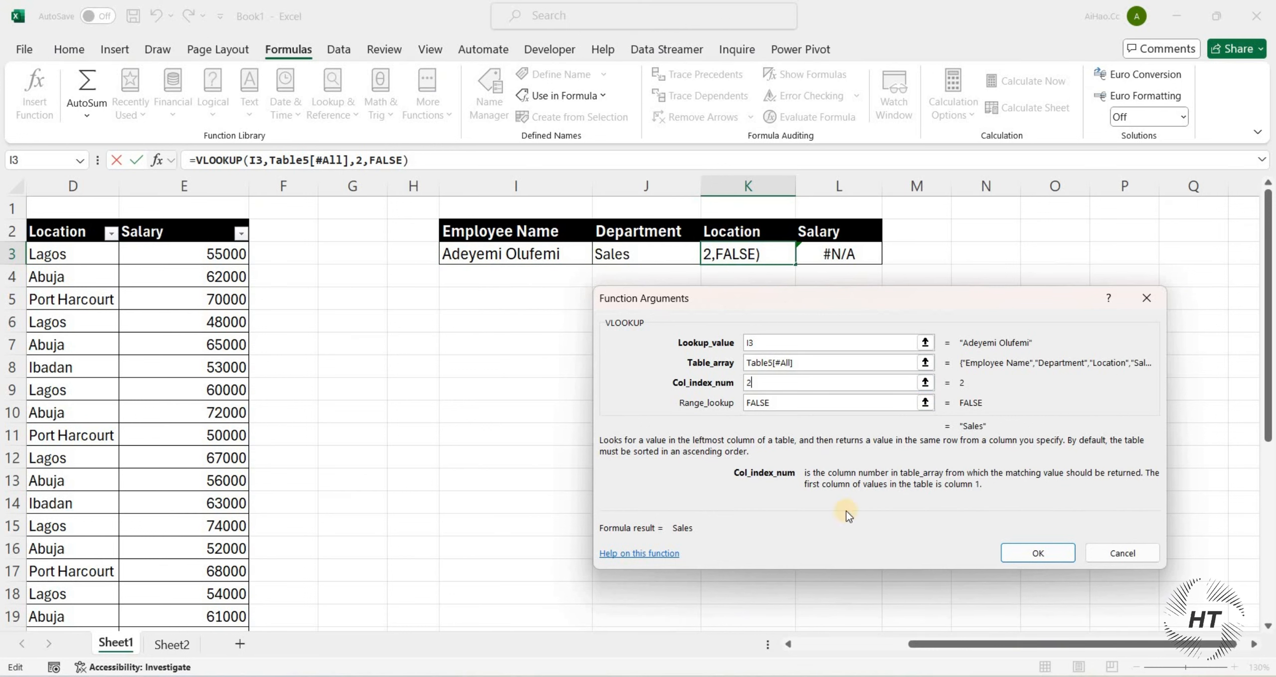
pyautogui.moveTo(940, 644); pyautogui.dragTo(795, 644)
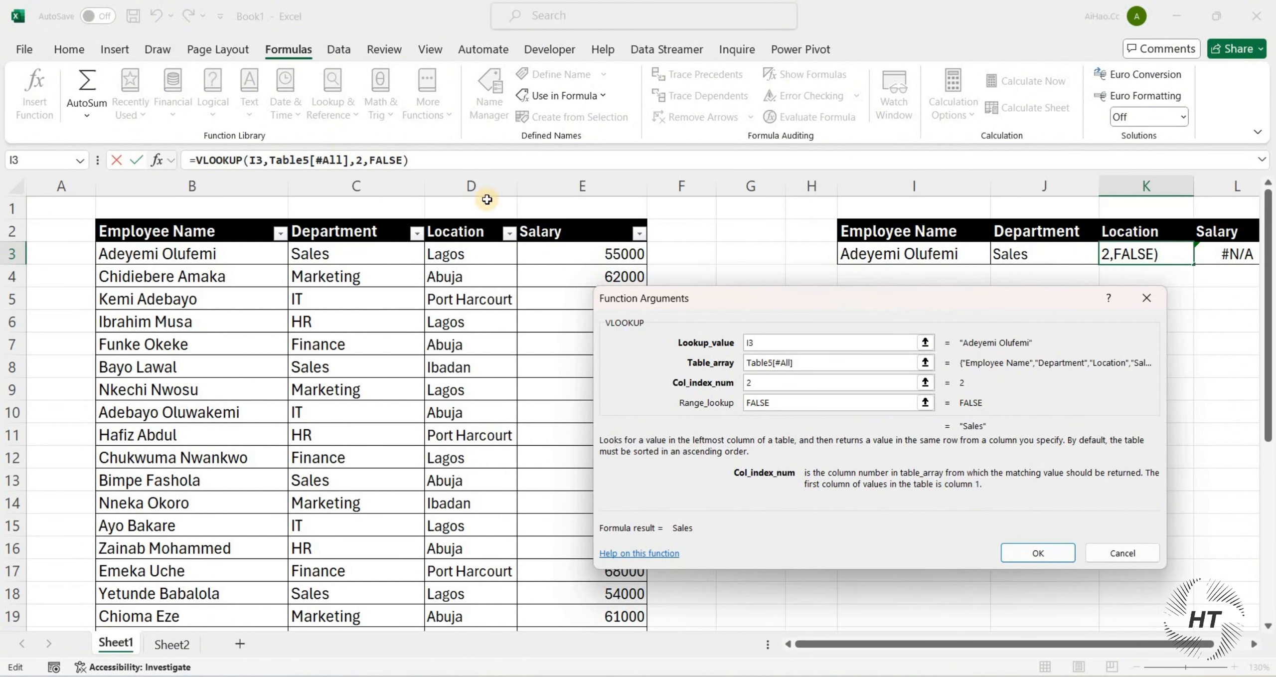
pyautogui.click(777, 386)
pyautogui.press('BackSpace')
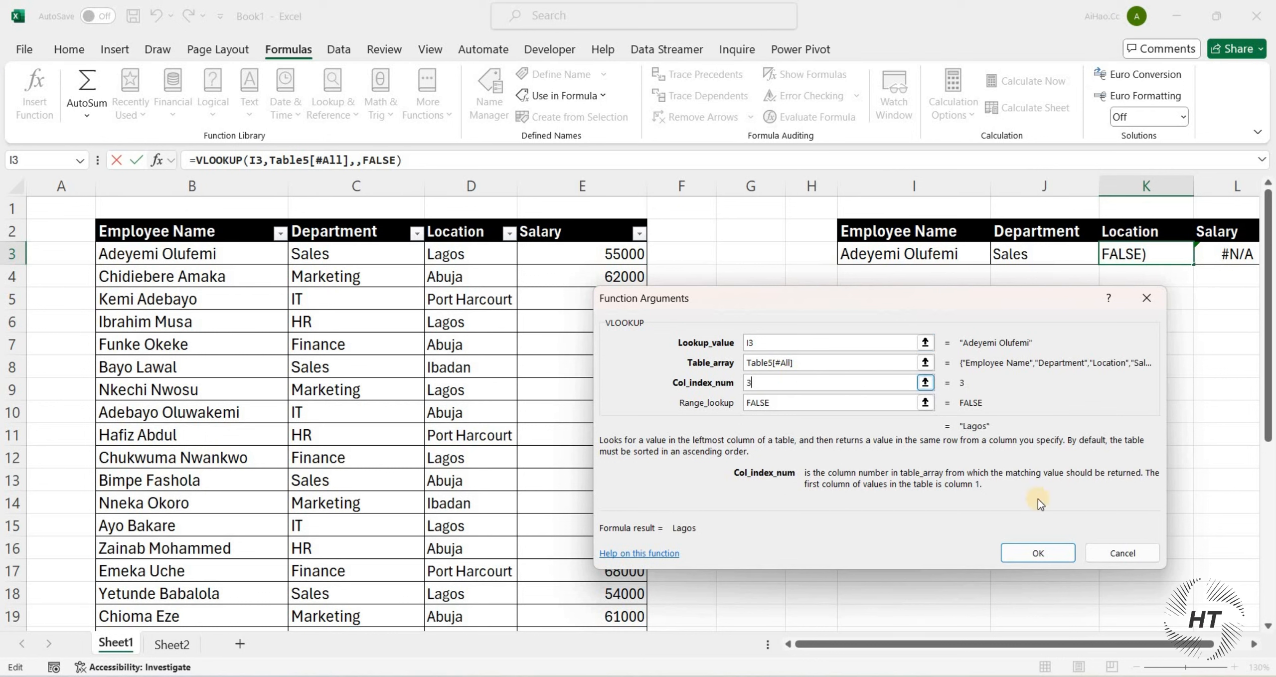
pyautogui.write('3')
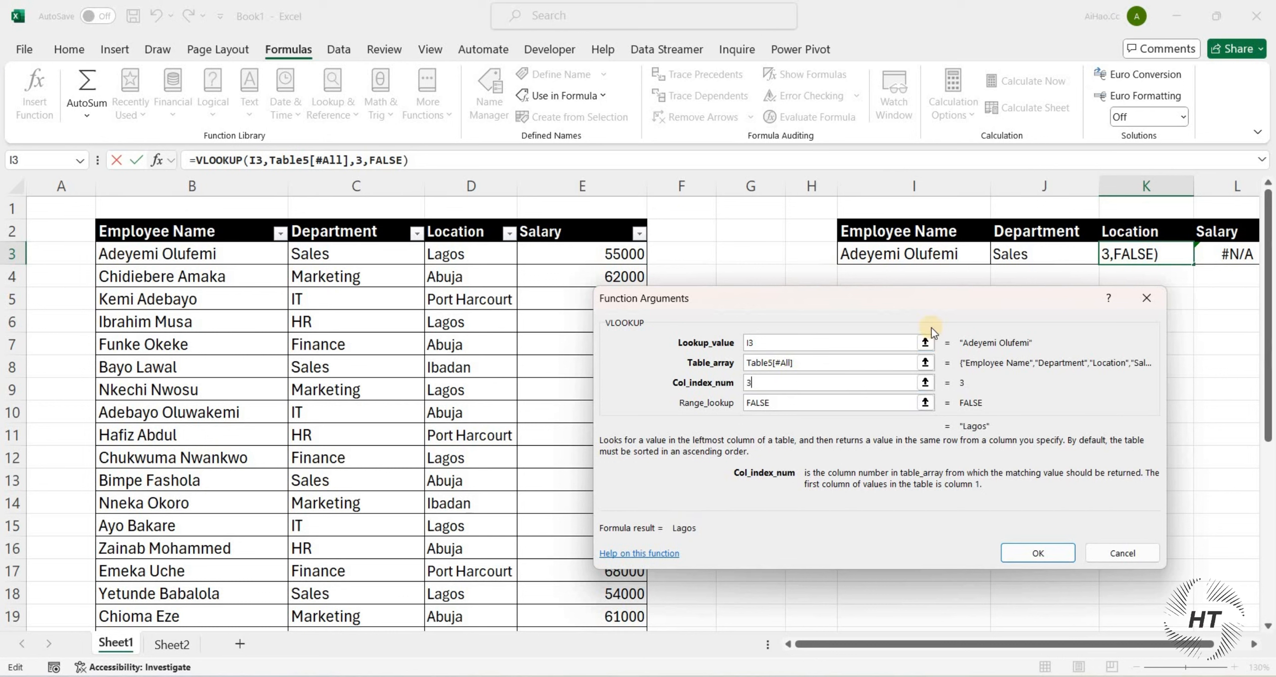
pyautogui.click(1255, 645)
pyautogui.click(1041, 552)
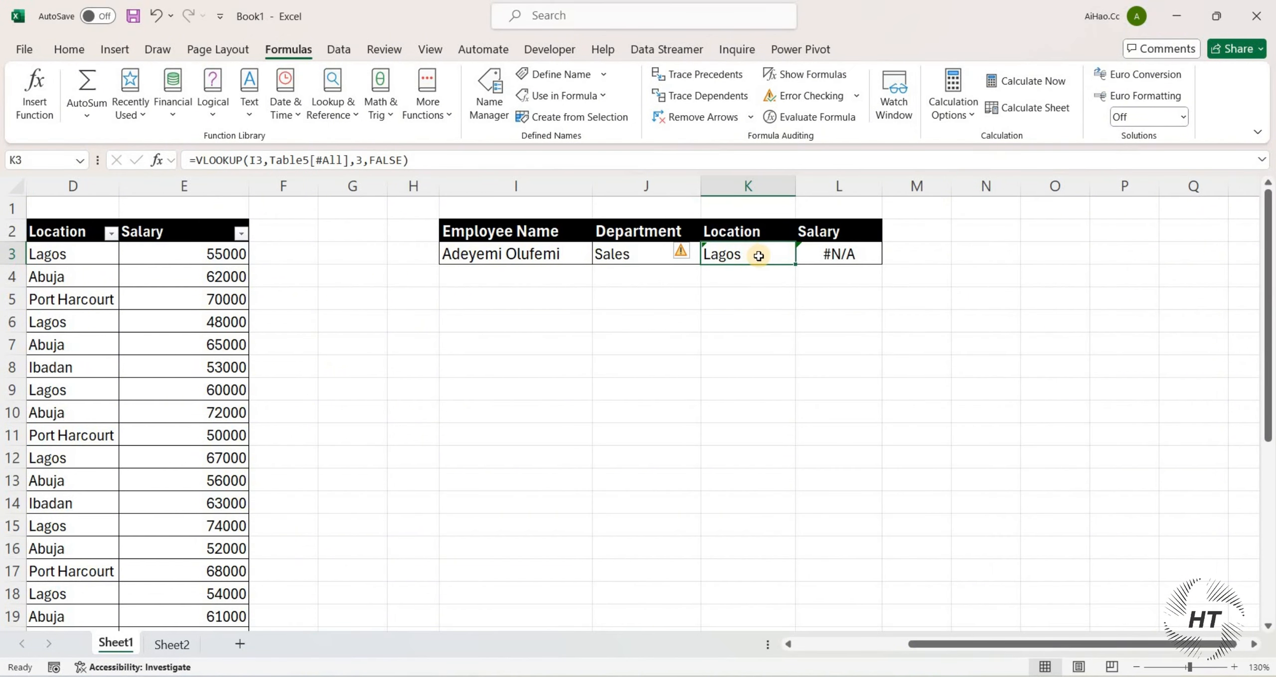
# Change L3 to =VLOOKUP(I3,Table5[#All],4,FALSE) so it returns 55000.
pyautogui.click(850, 255)
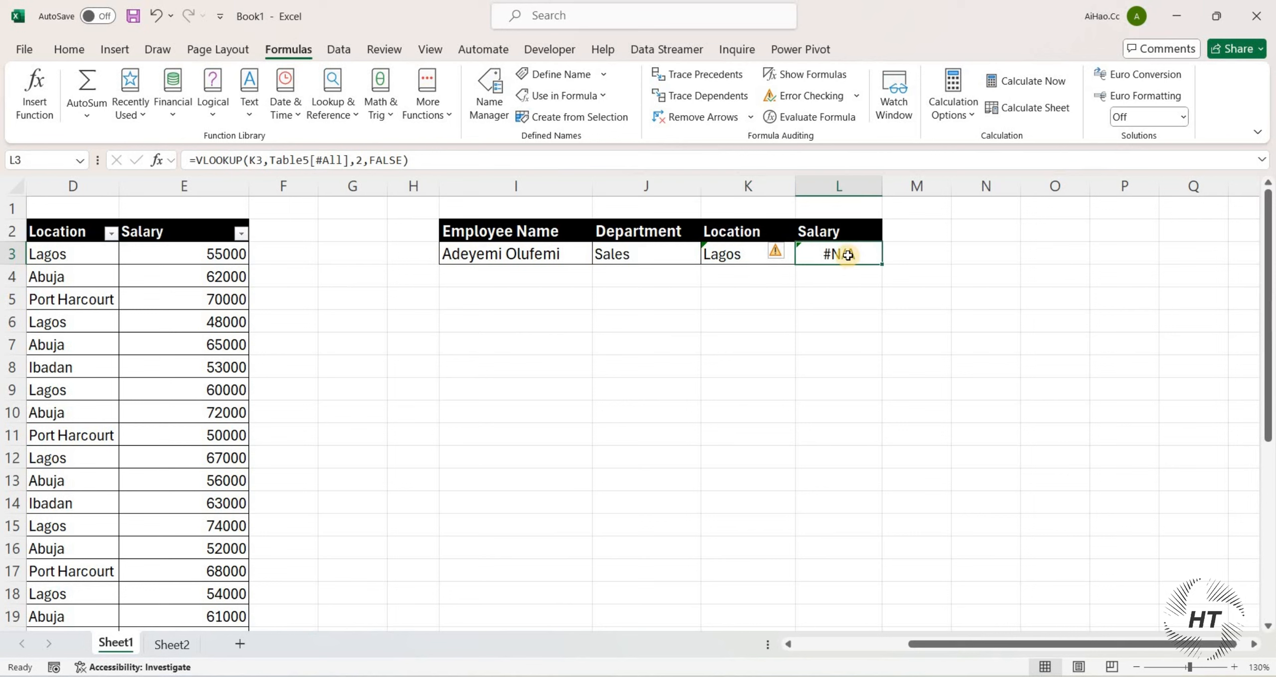
pyautogui.click(34, 97)
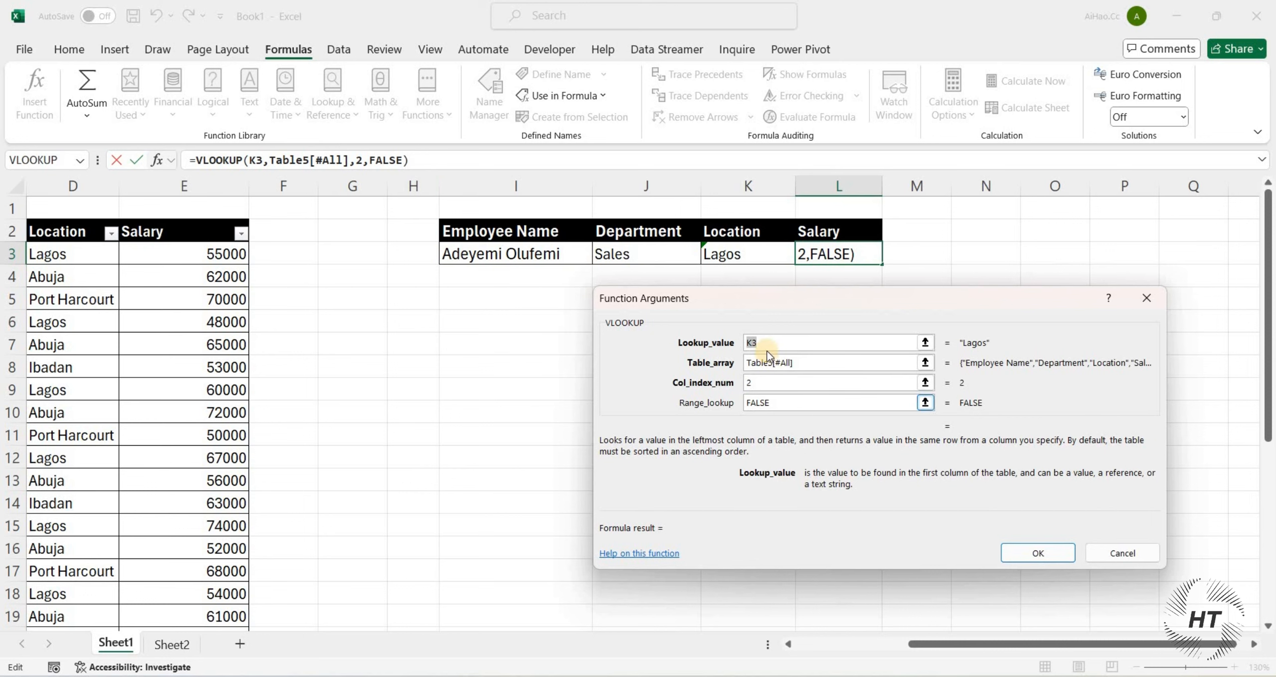
pyautogui.click(486, 254)
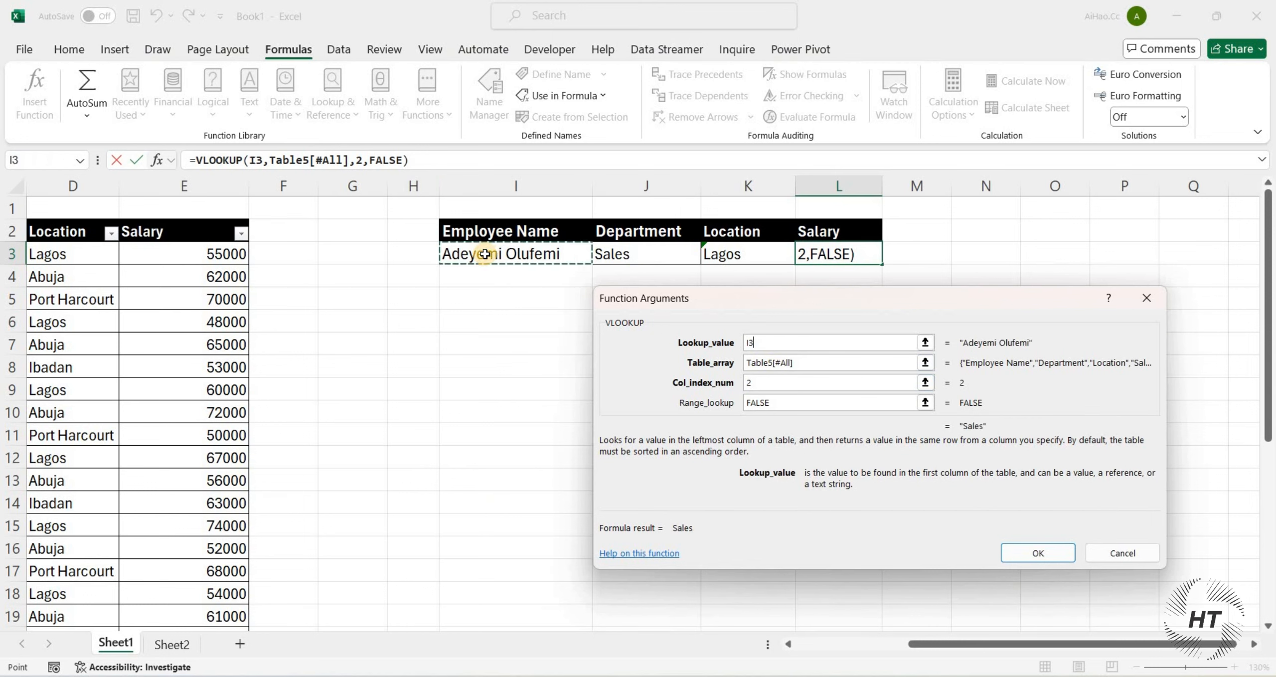
pyautogui.click(778, 382)
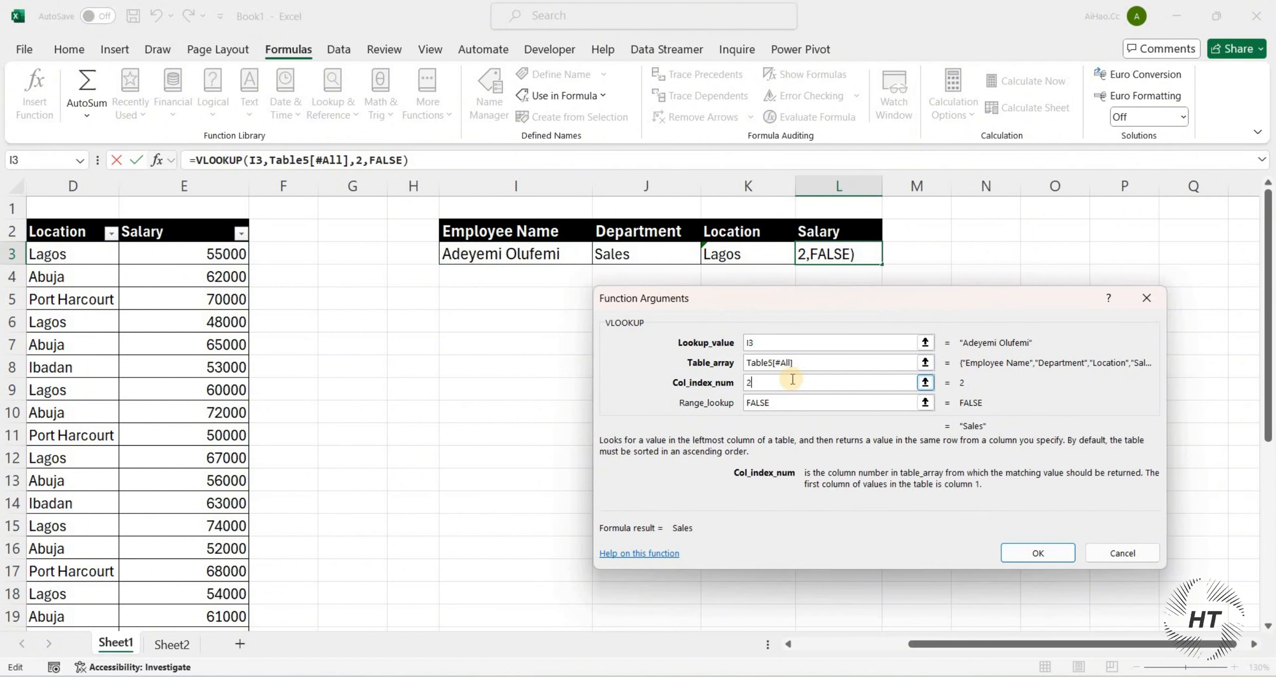
pyautogui.press('BackSpace')
pyautogui.write('4')
pyautogui.click(807, 400)
pyautogui.click(811, 402)
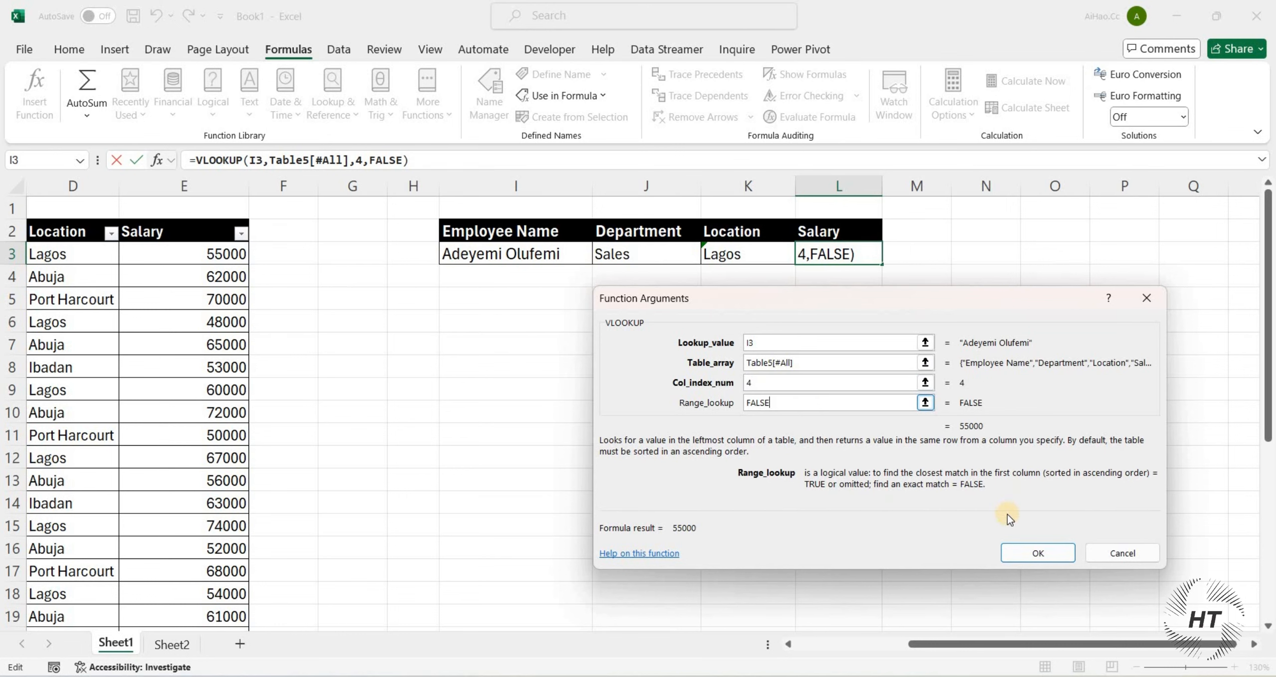
pyautogui.click(1050, 555)
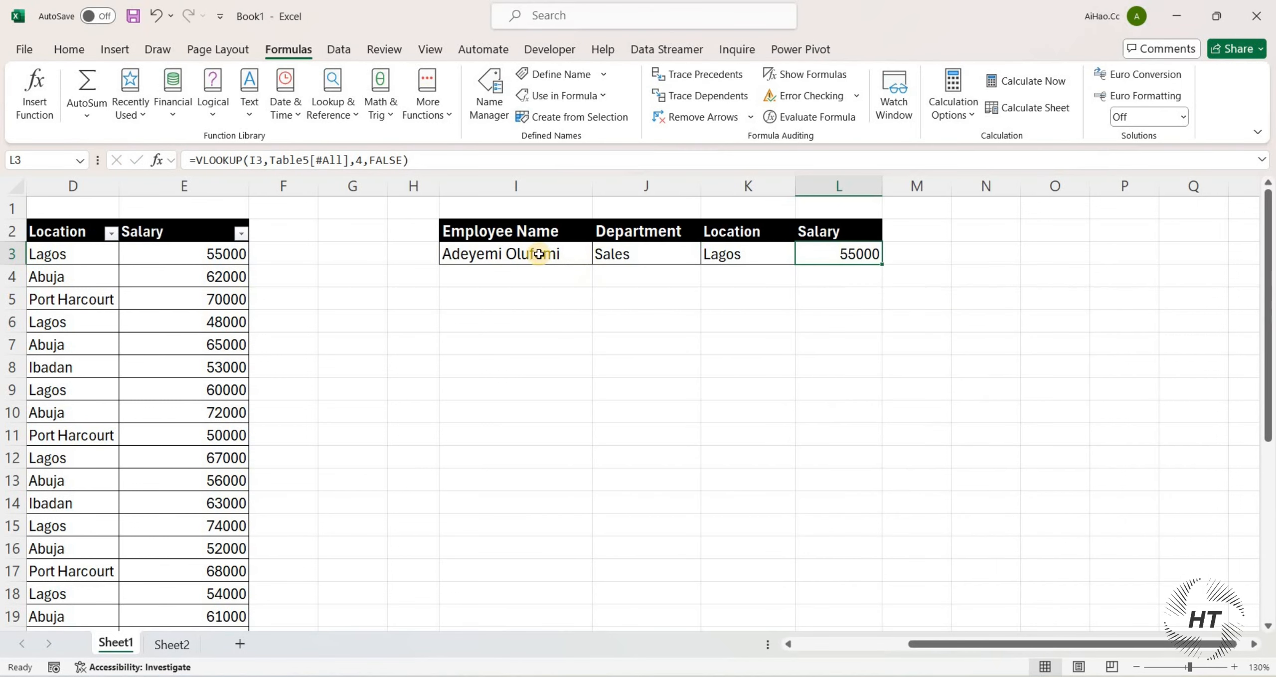
pyautogui.moveTo(532, 254); pyautogui.dragTo(848, 255)
# Paste the B5 employee name into I3, giving IT, Port Harcourt and 70000.
pyautogui.click(558, 251)
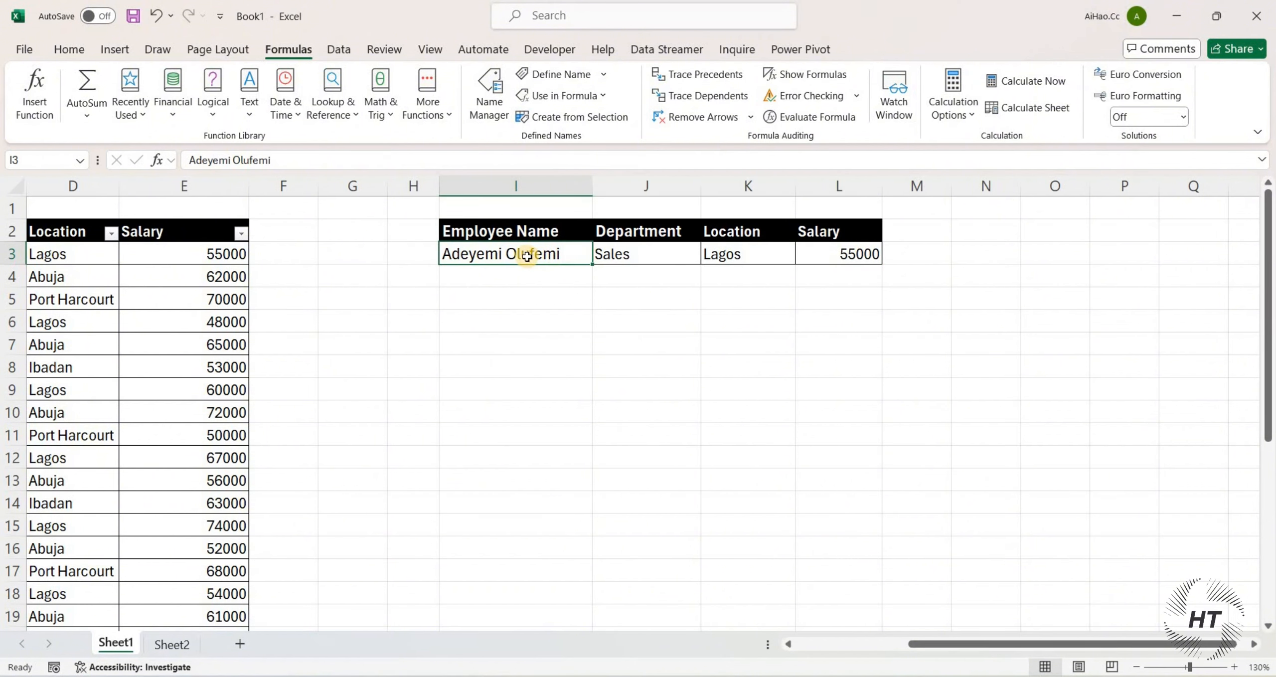
pyautogui.moveTo(965, 643); pyautogui.dragTo(143, 294)
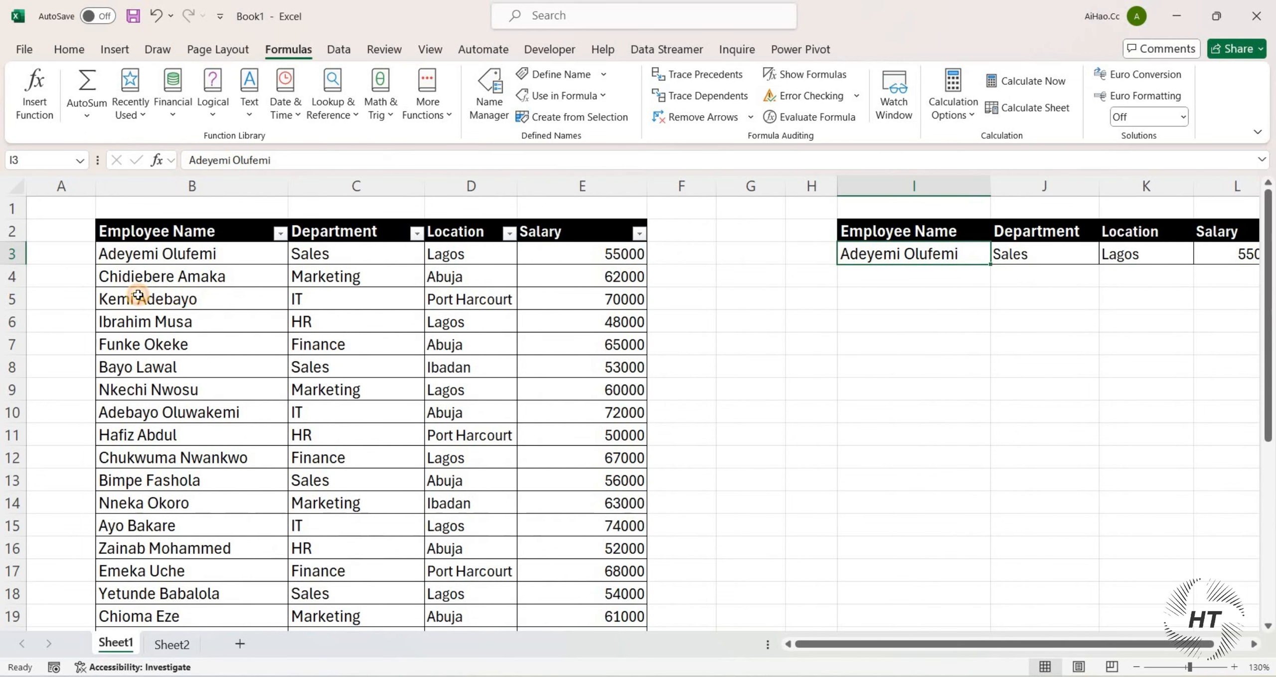
pyautogui.click(138, 295)
pyautogui.hotkey('ctrl', 'c')
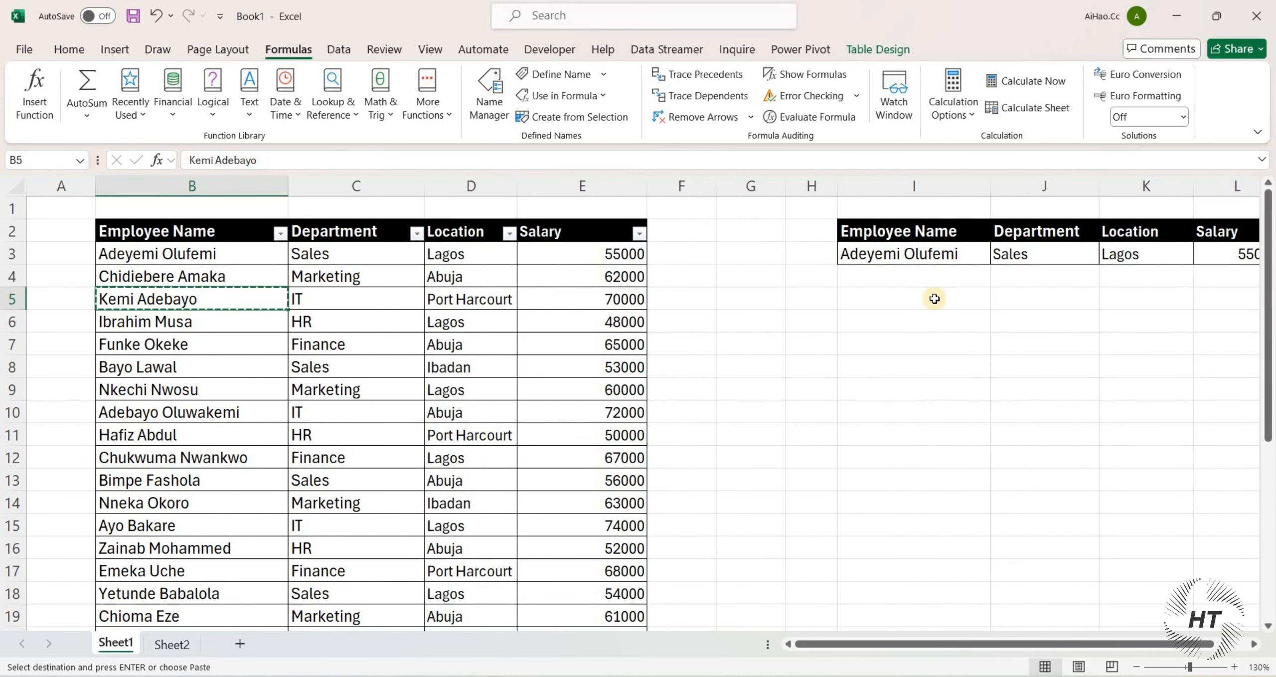
pyautogui.hscroll(3, 954, 484)
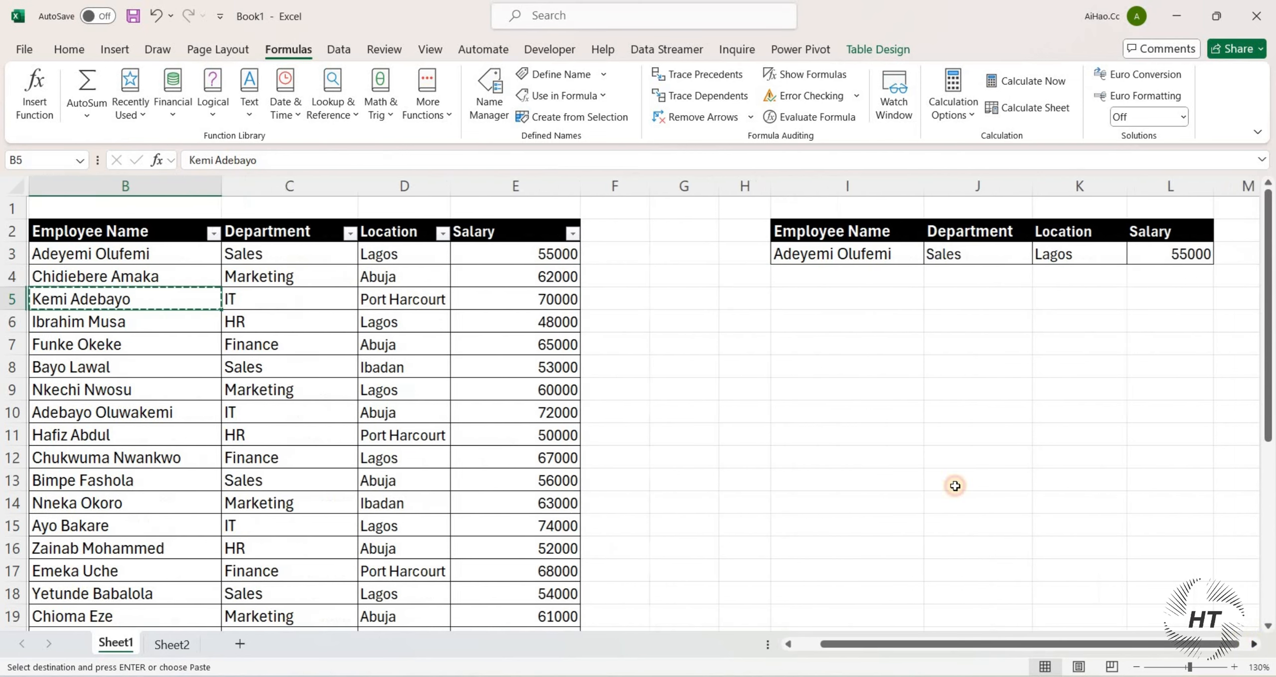
pyautogui.click(506, 256)
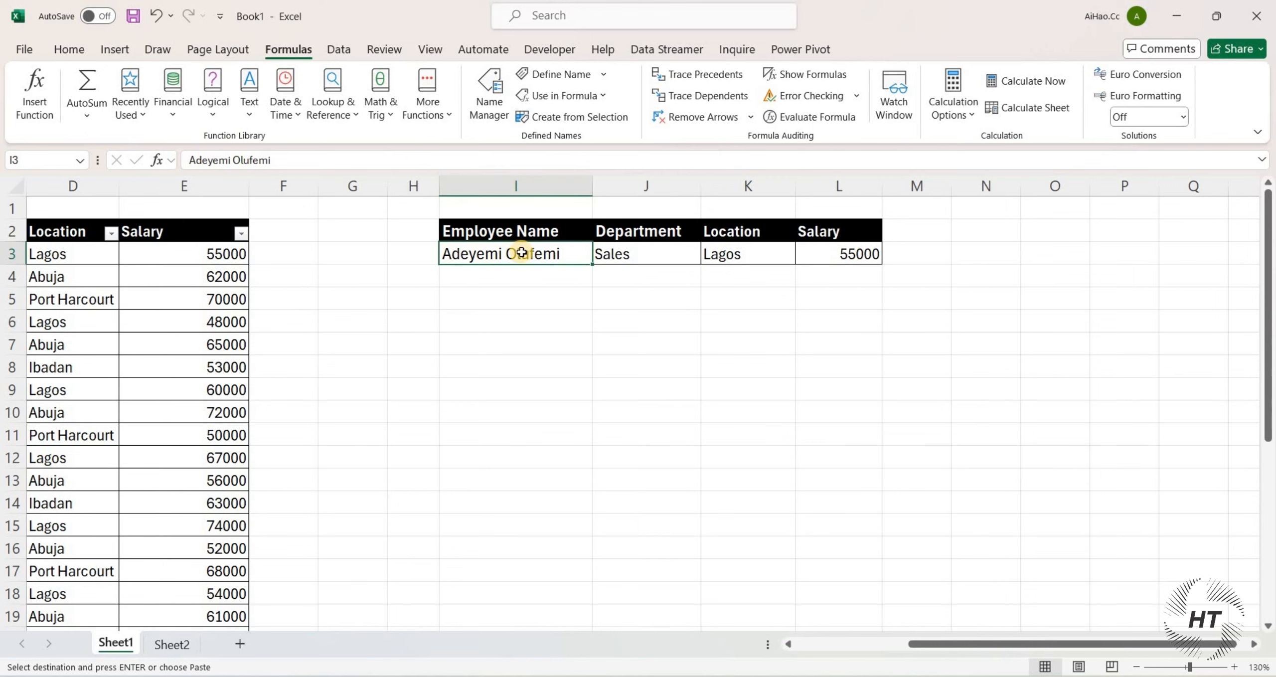
pyautogui.hotkey('ctrl', 'v')
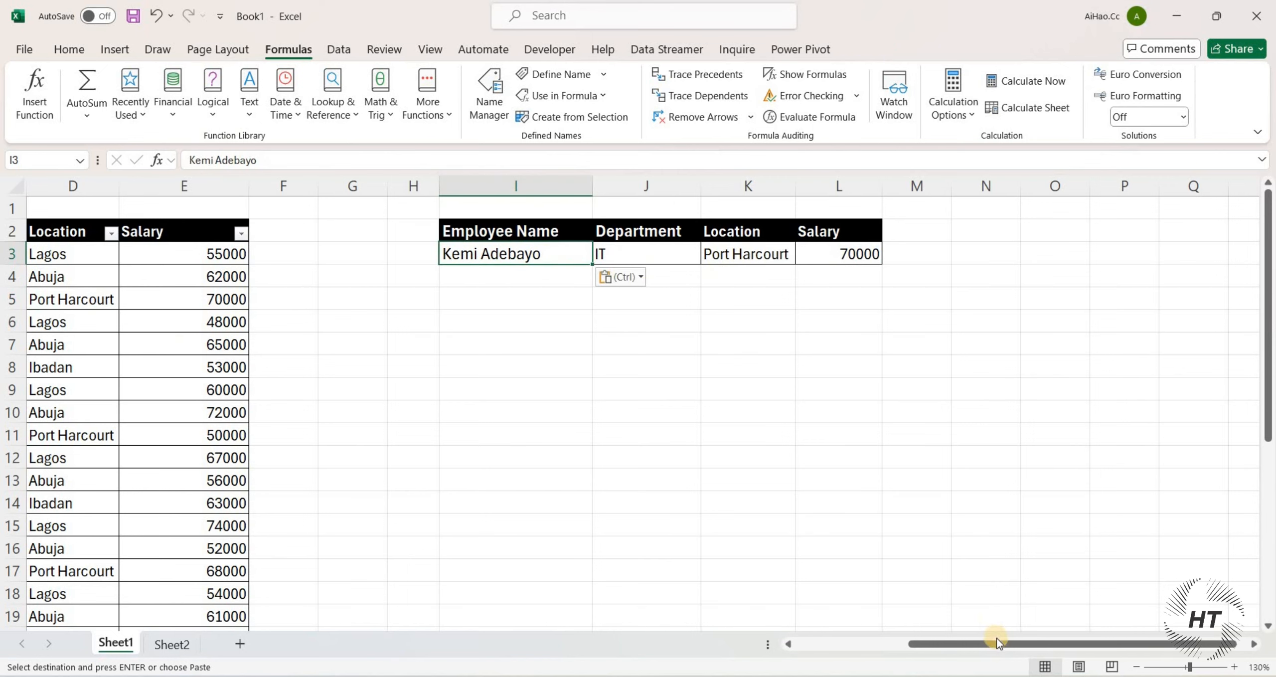
pyautogui.click(850, 643)
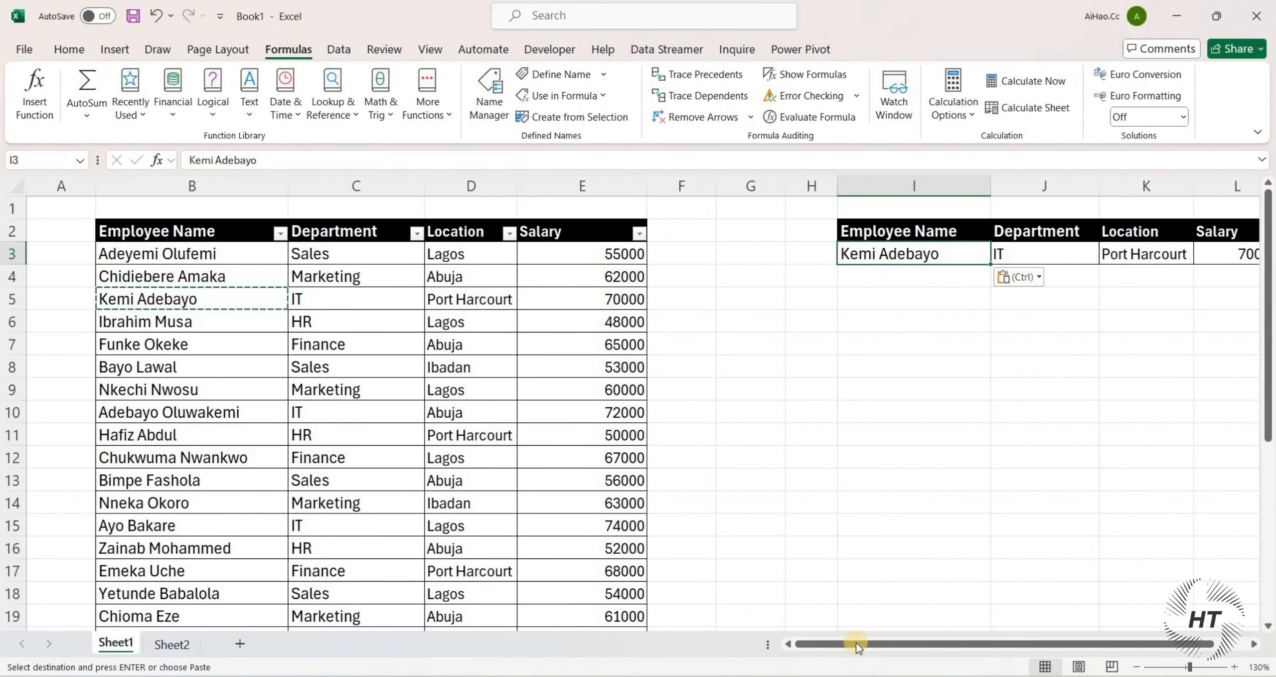
pyautogui.moveTo(992, 645); pyautogui.dragTo(1024, 644)
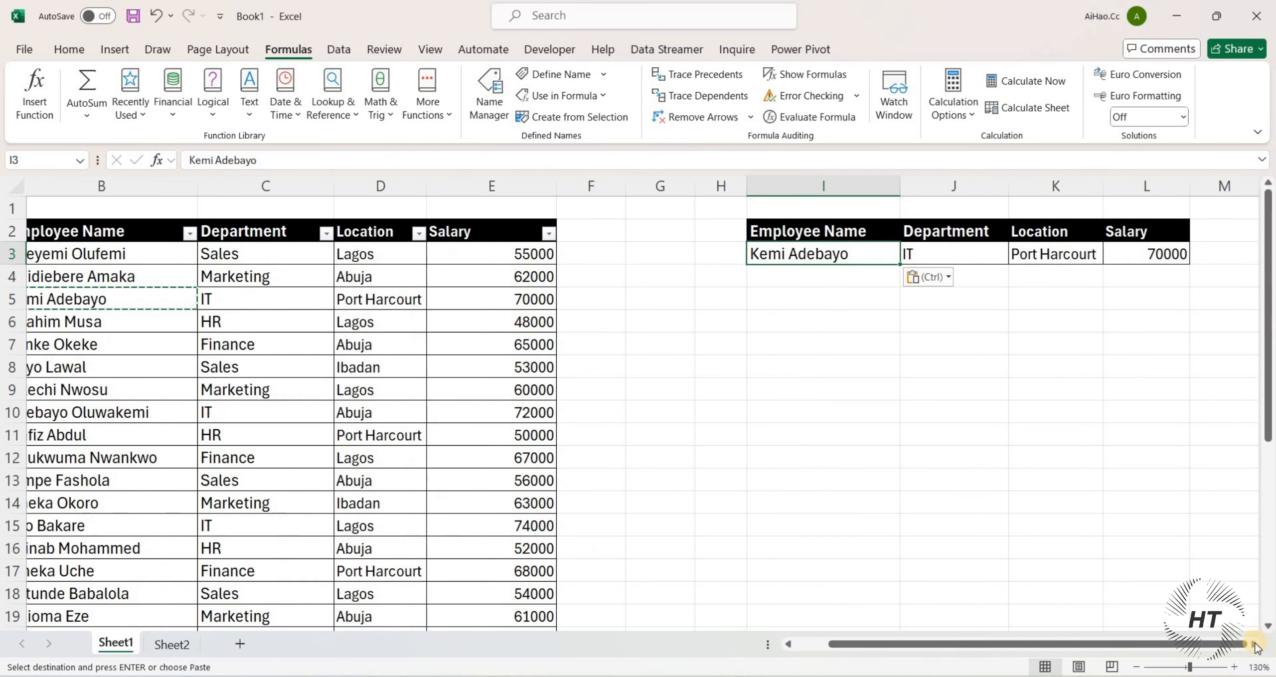
pyautogui.click(1257, 645)
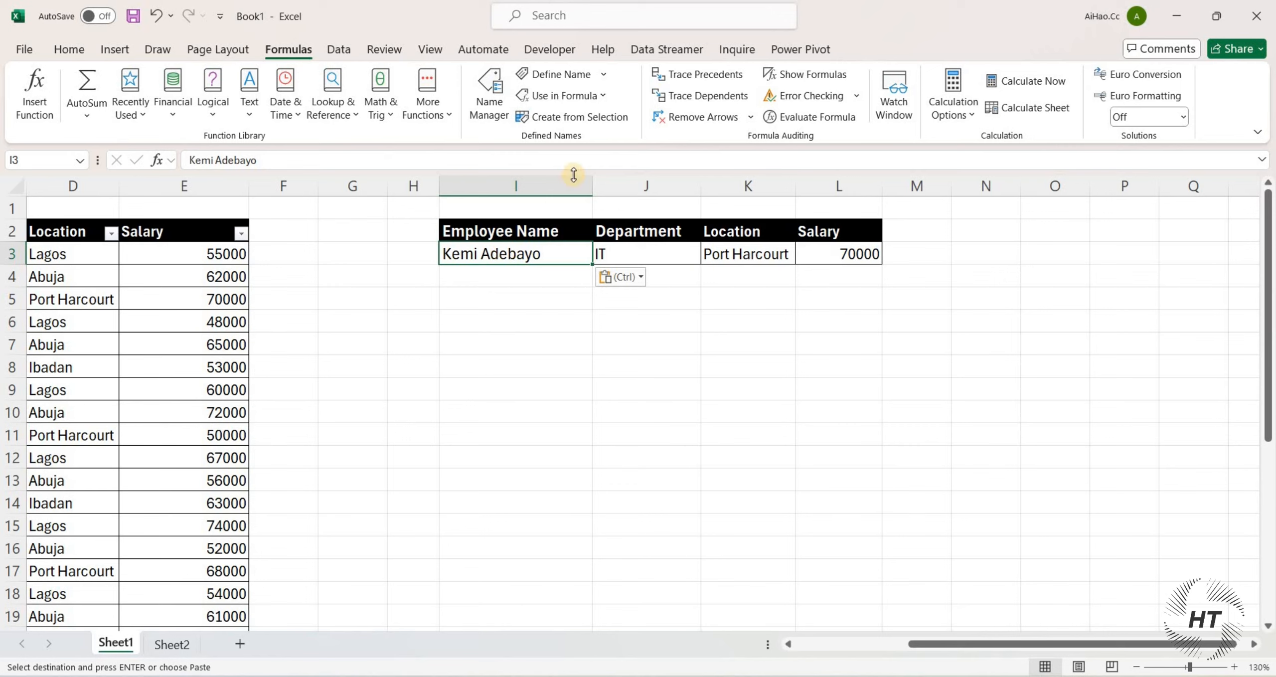
# Delete the name in I3 so Department, Location and Salary show #N/A.
pyautogui.press('Delete')
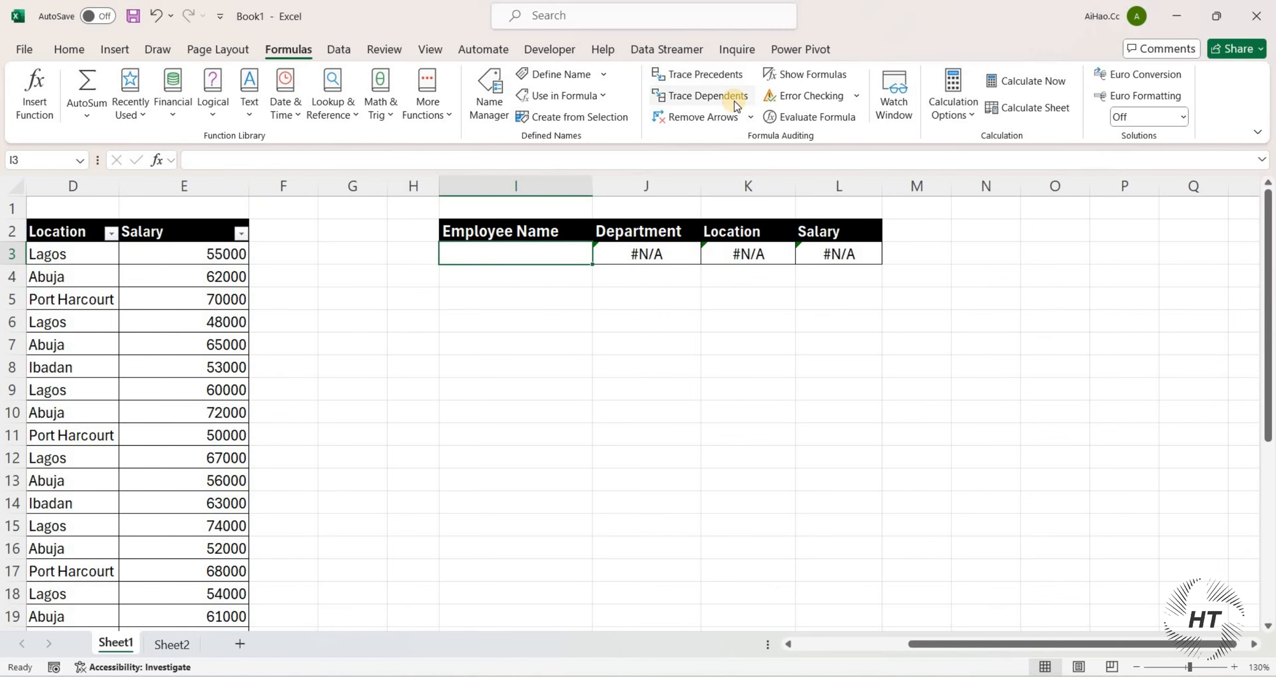
# Add List data validation to I3 with source =$B$3:$B$32, the employee names.
pyautogui.click(341, 48)
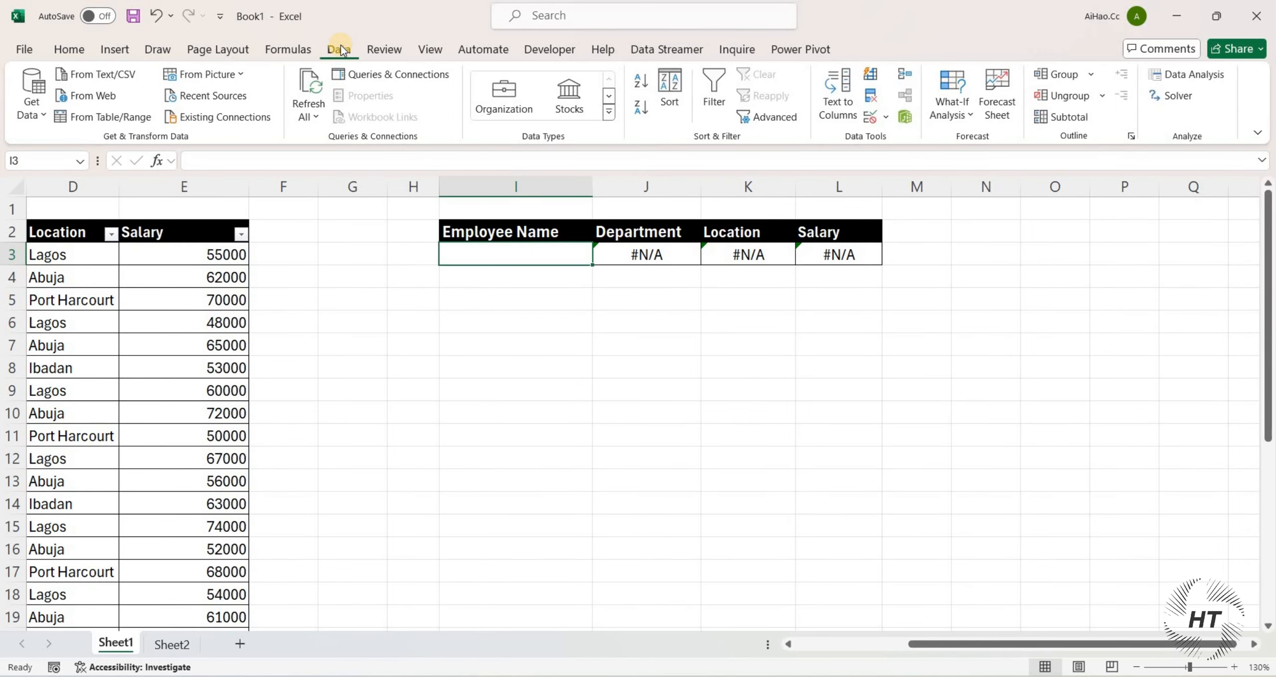
pyautogui.click(872, 118)
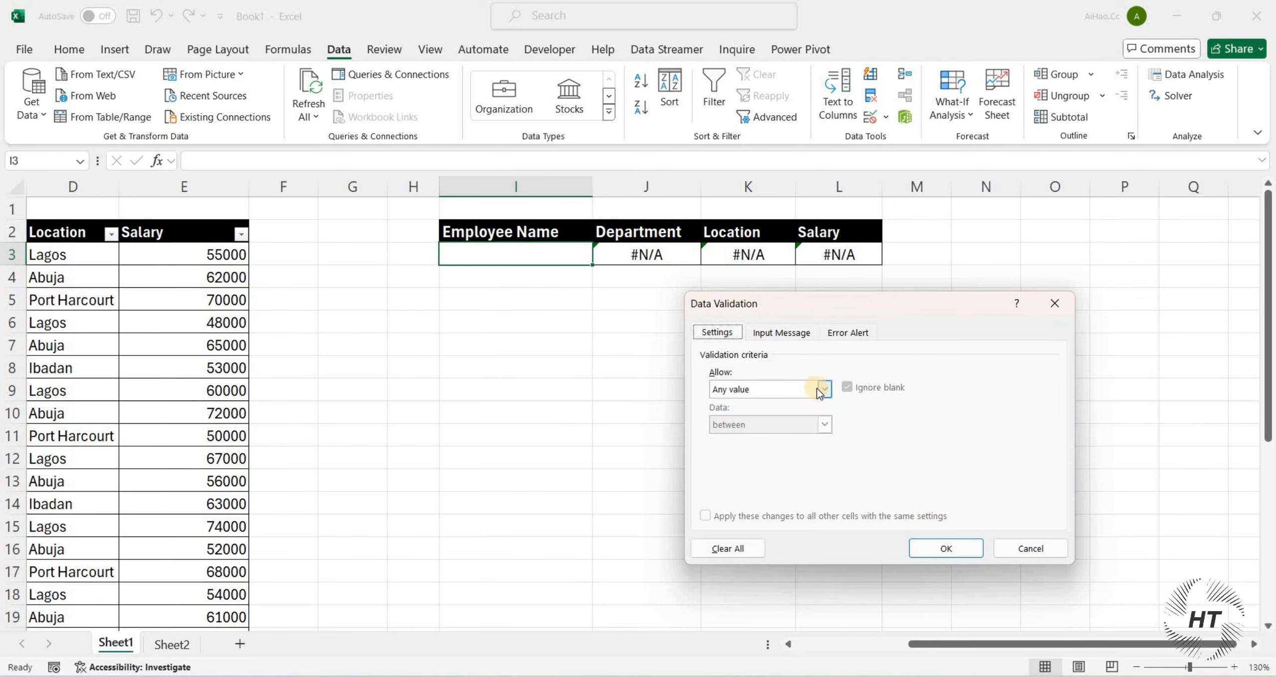
pyautogui.click(825, 389)
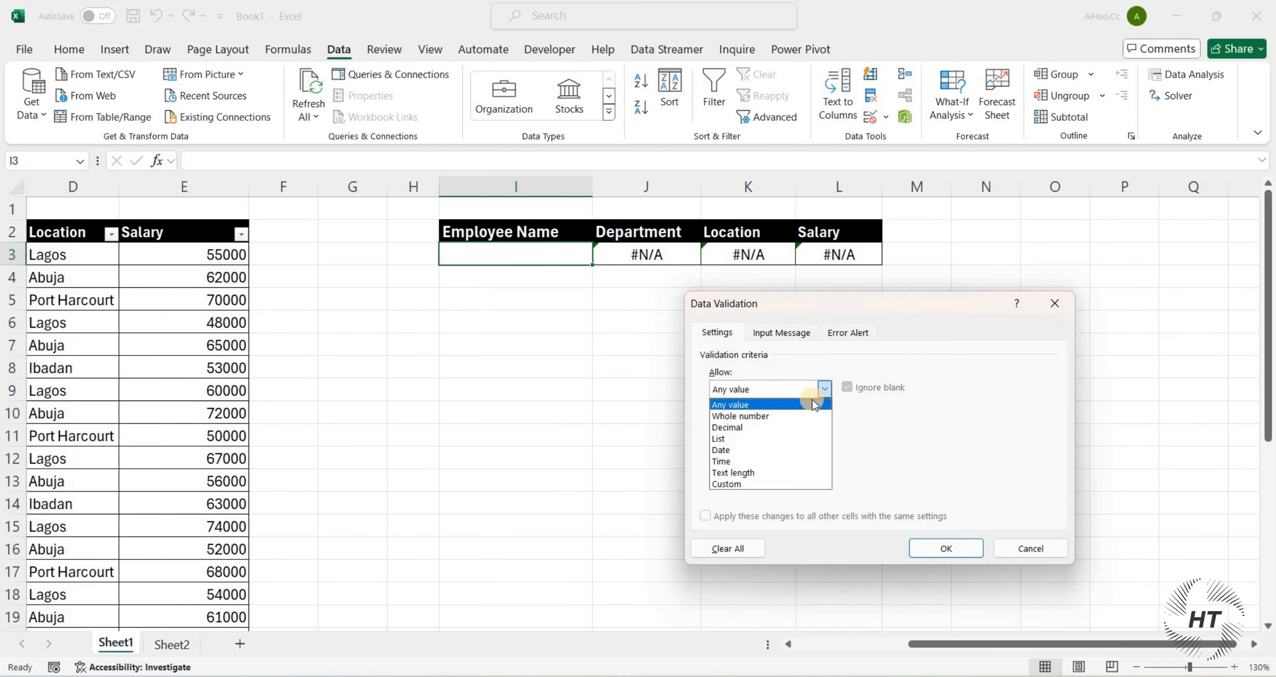
pyautogui.click(727, 439)
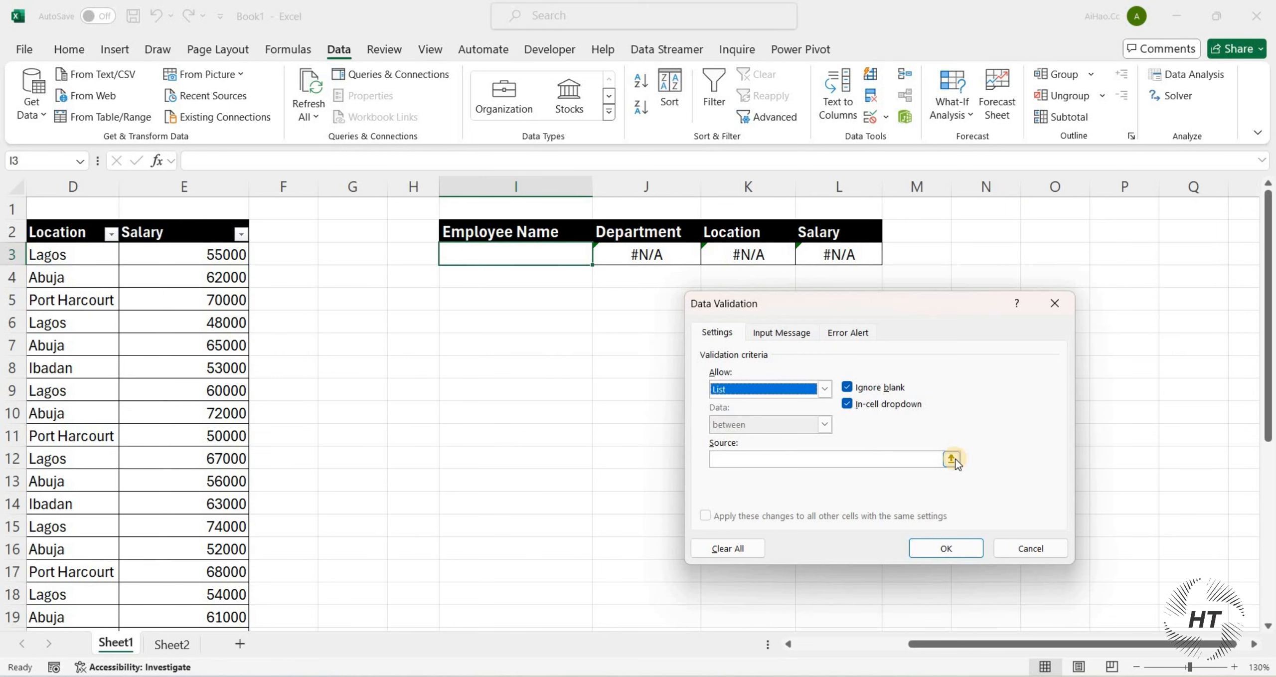
pyautogui.click(952, 459)
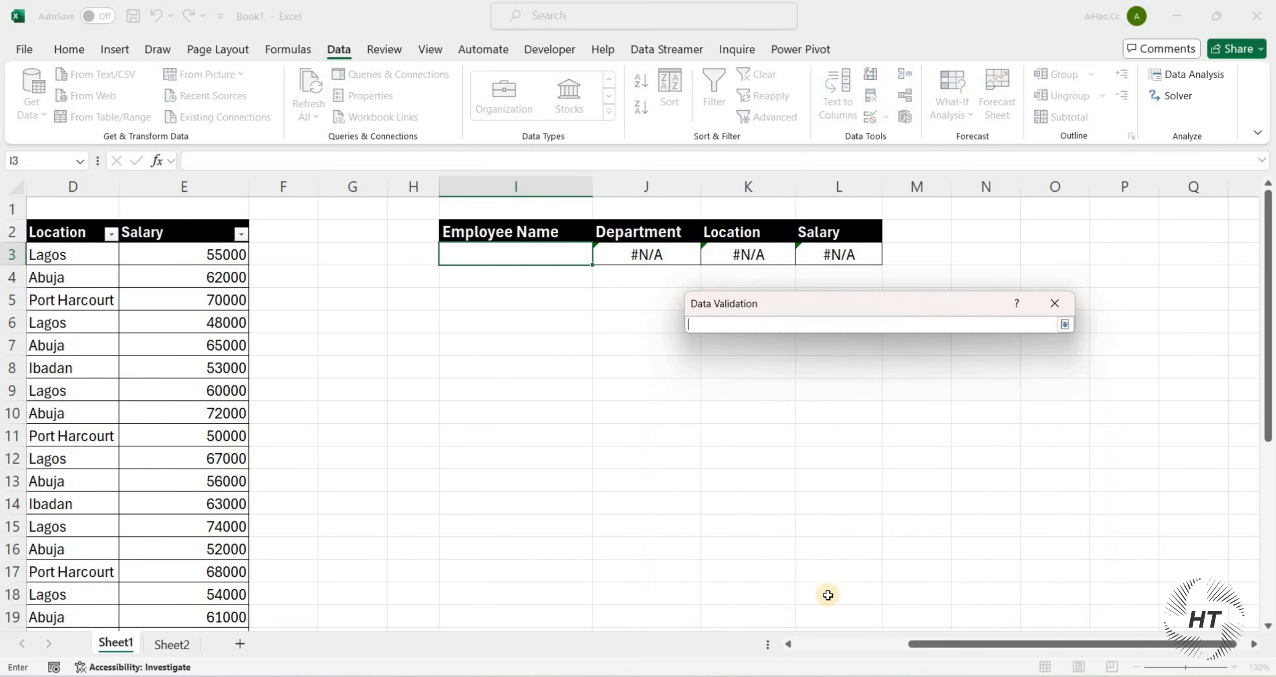
pyautogui.moveTo(882, 645); pyautogui.dragTo(783, 645)
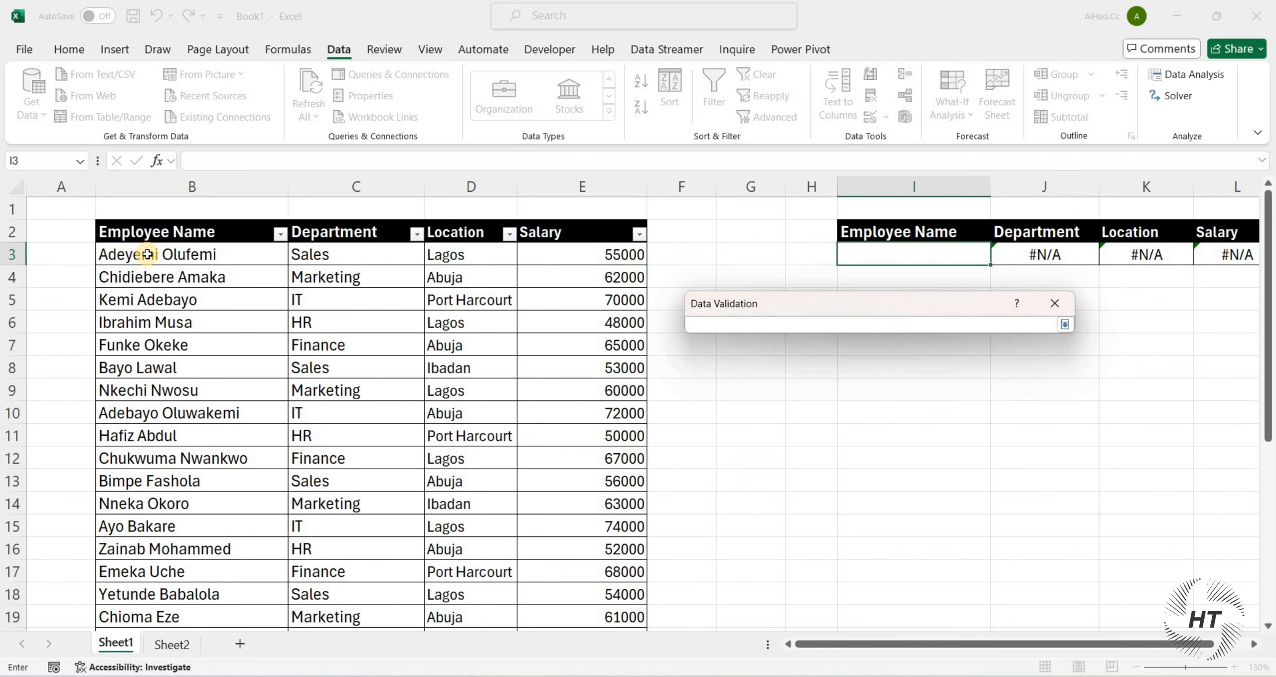
pyautogui.moveTo(148, 255); pyautogui.dragTo(163, 595)
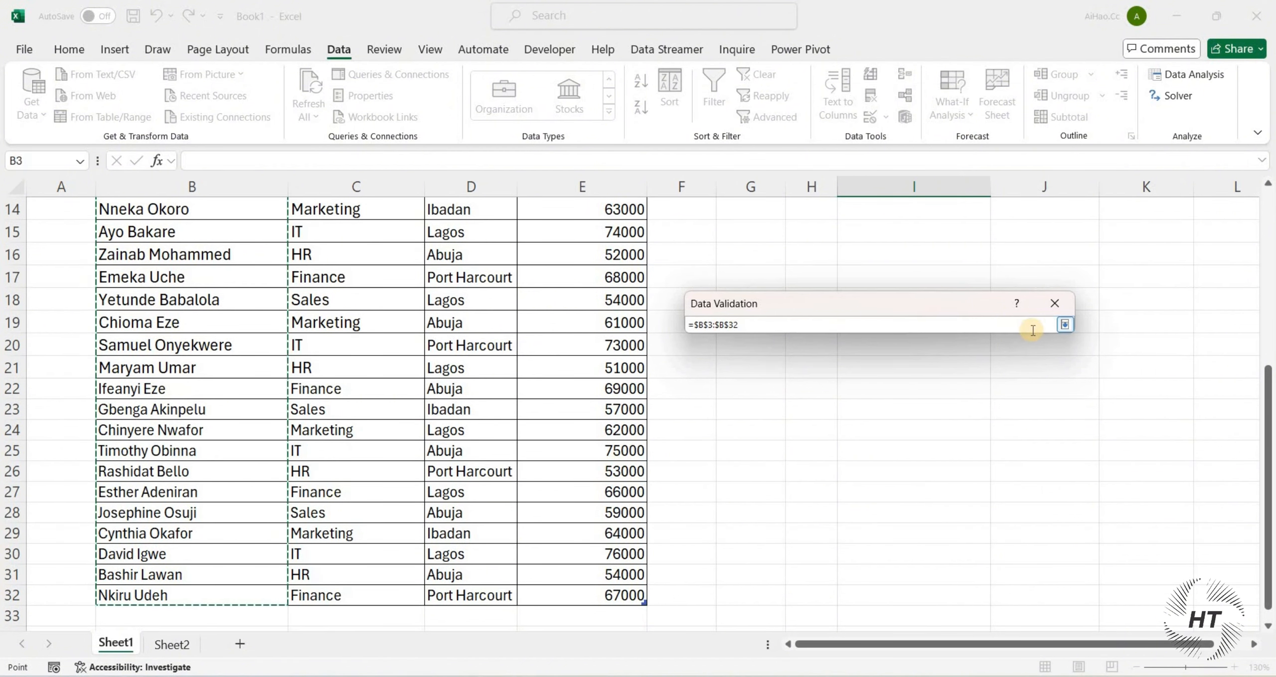
pyautogui.click(1064, 326)
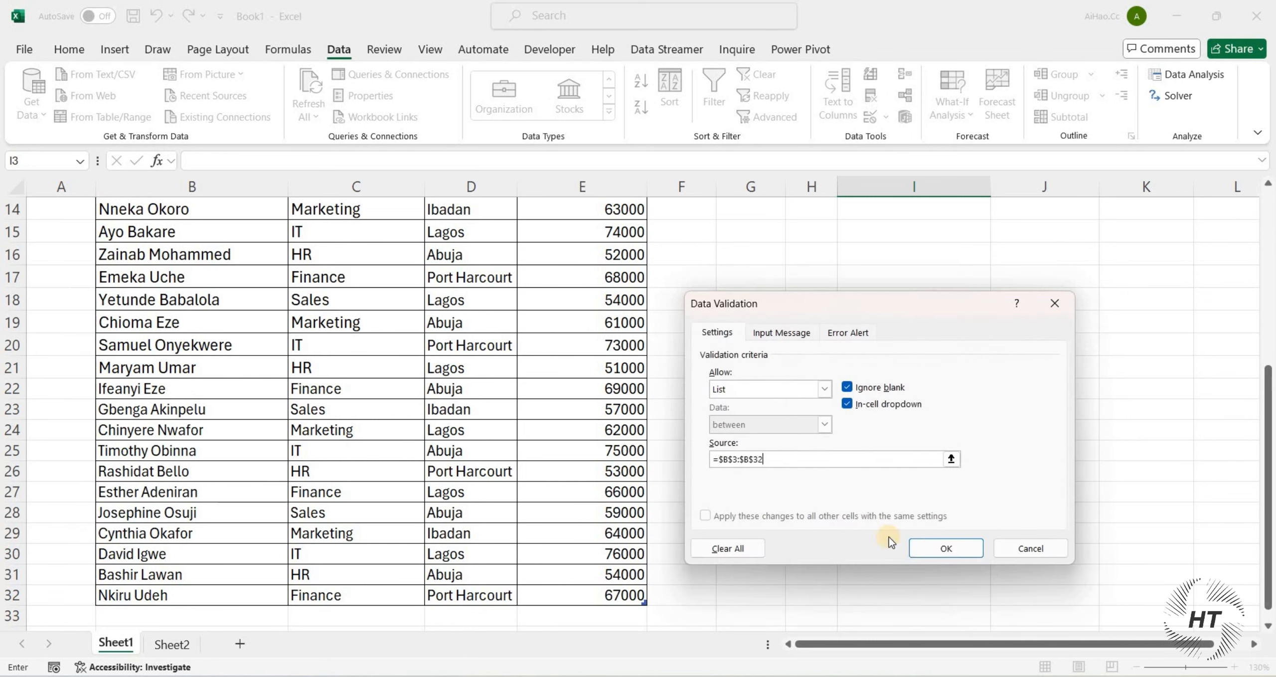
pyautogui.click(946, 549)
# Pick an employee from the I3 dropdown and check the department formula in J3.
pyautogui.scroll(5, 889, 391)
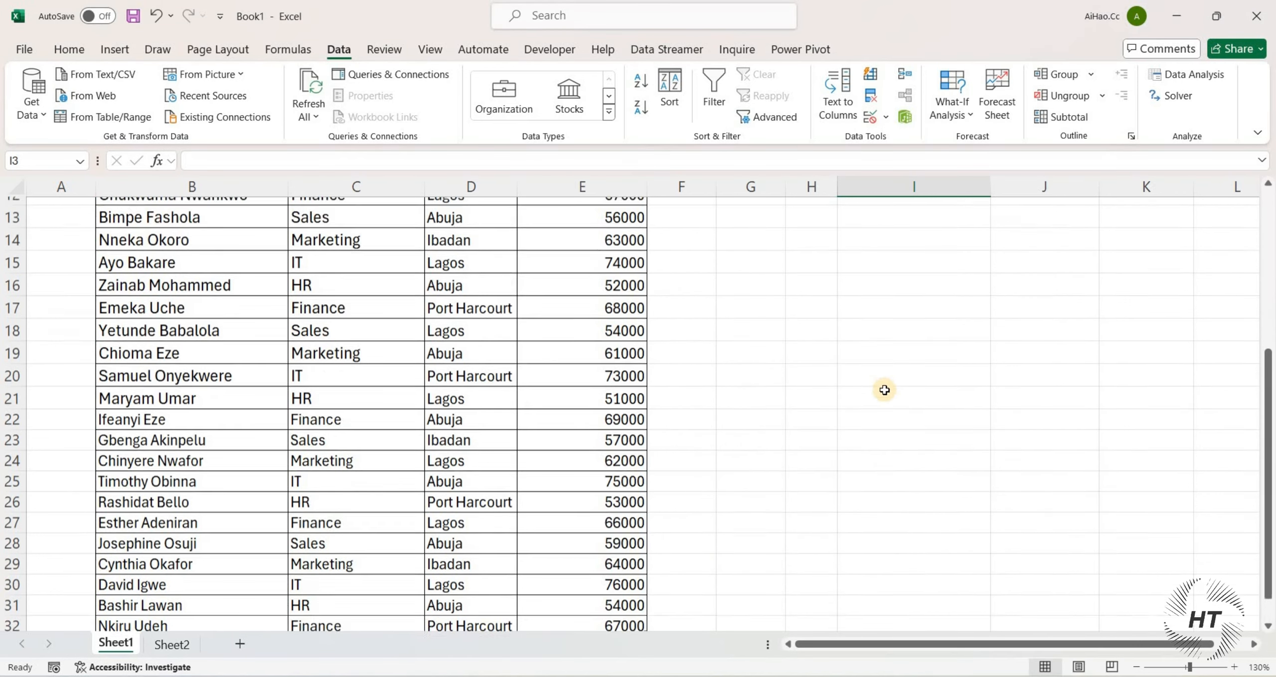
pyautogui.hscroll(2, 1084, 563)
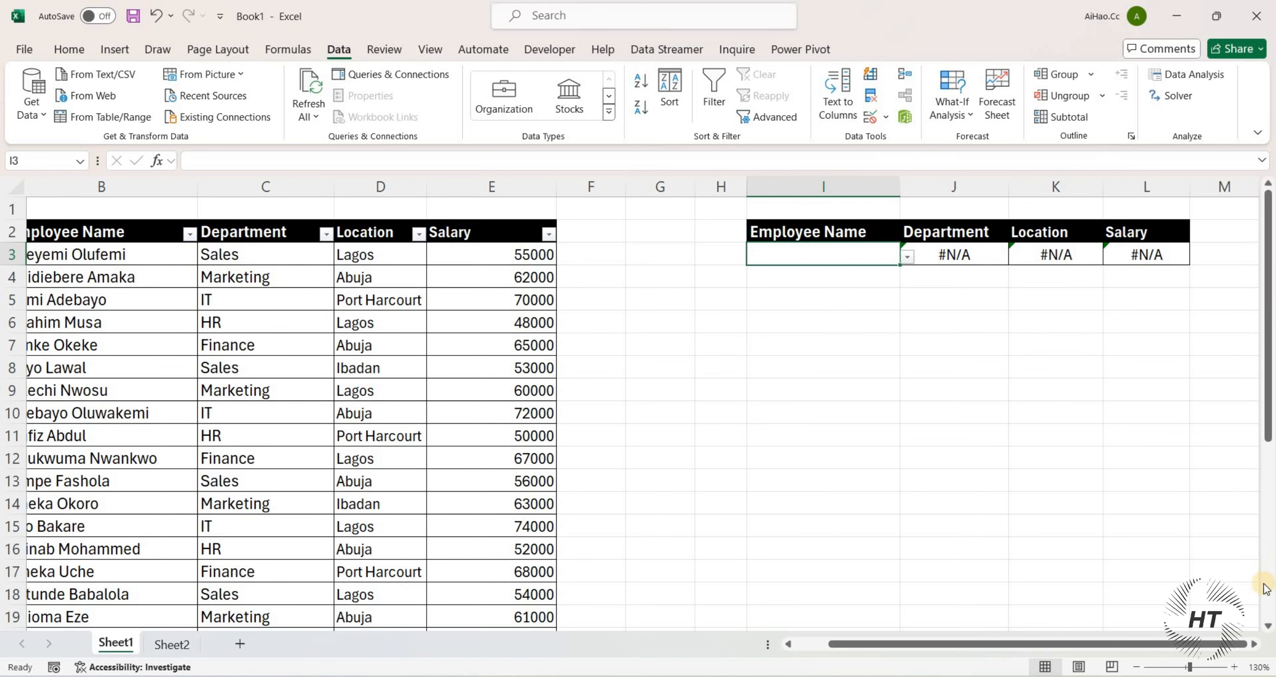
pyautogui.click(1255, 647)
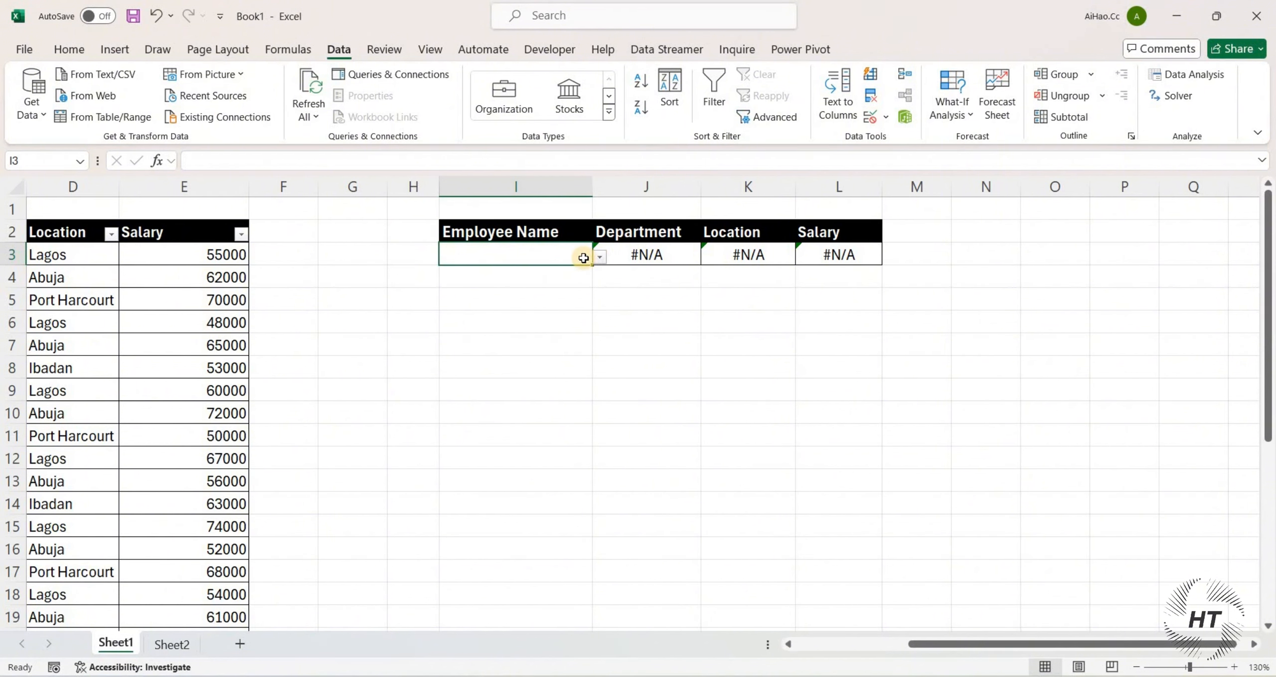
pyautogui.click(601, 260)
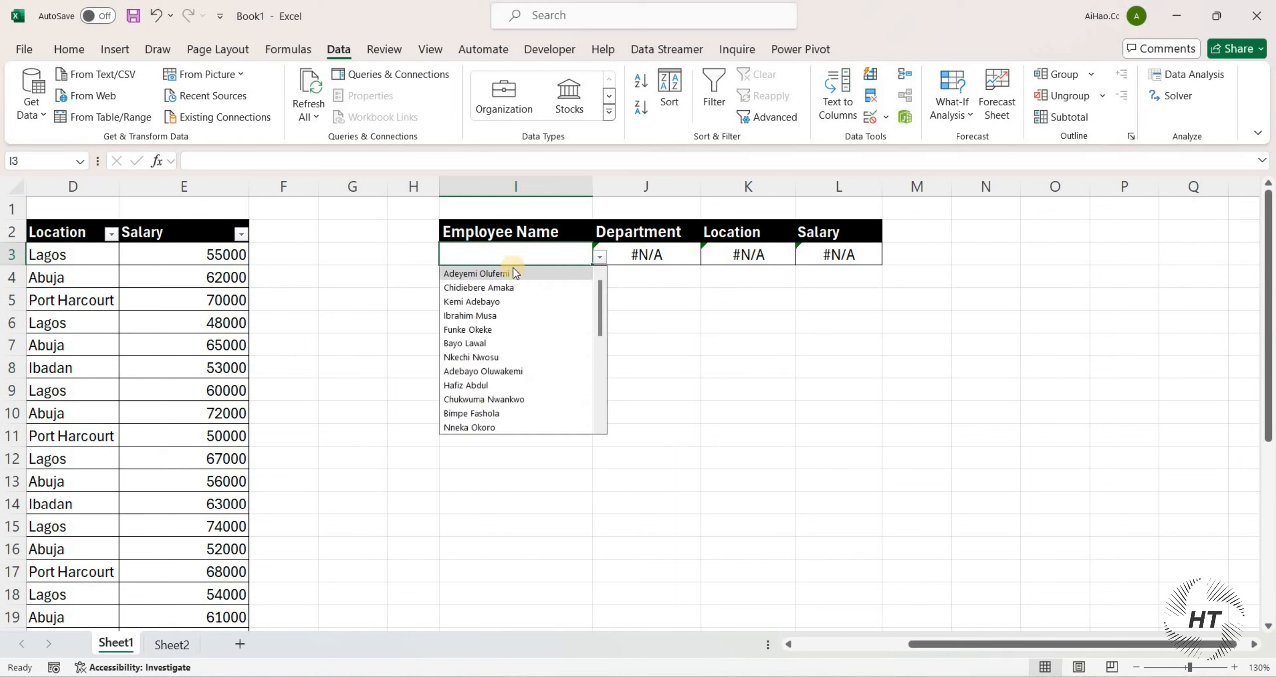
pyautogui.scroll(-3, 479, 373)
pyautogui.scroll(3, 478, 373)
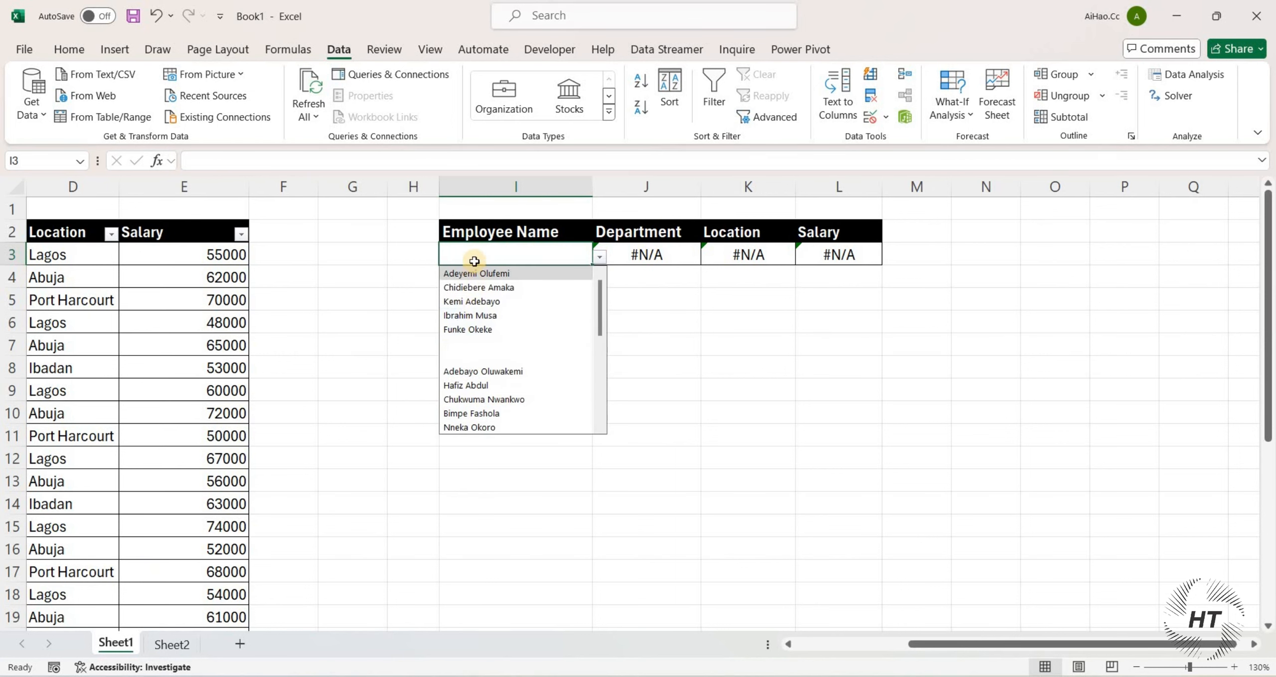
pyautogui.click(491, 372)
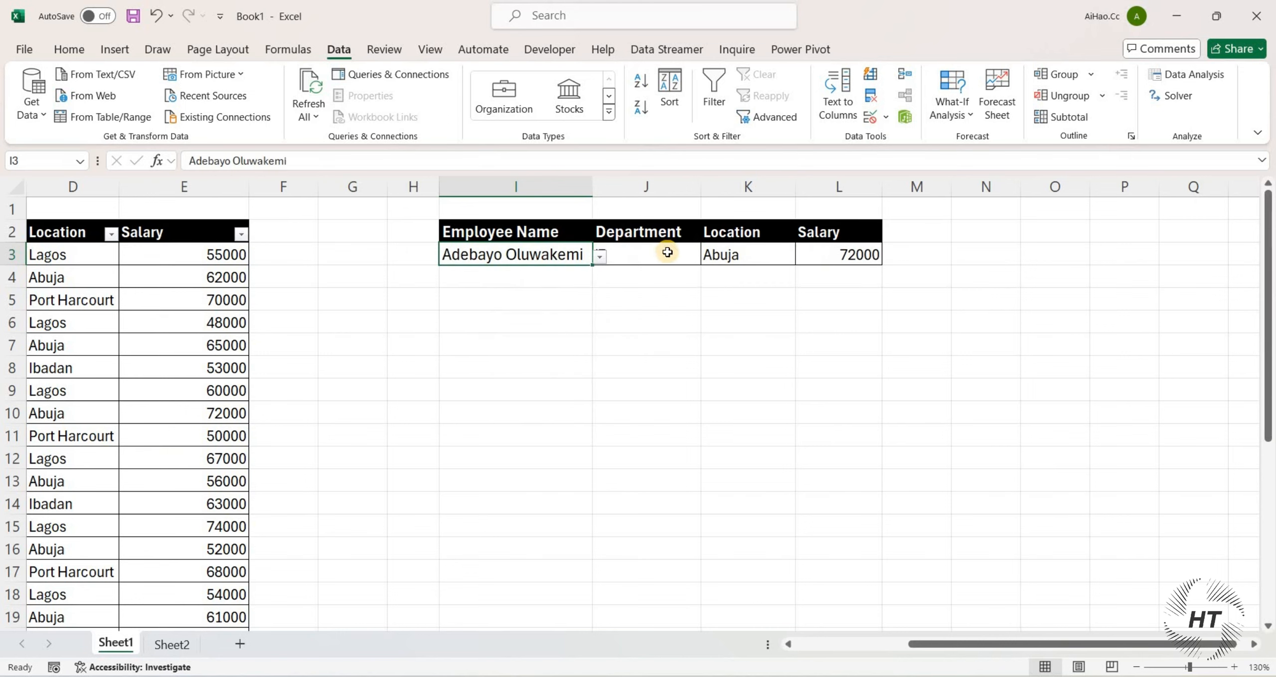
pyautogui.click(683, 255)
# Pick three more employees from the I3 dropdown, ending on a Finance, Lagos employee.
pyautogui.click(588, 255)
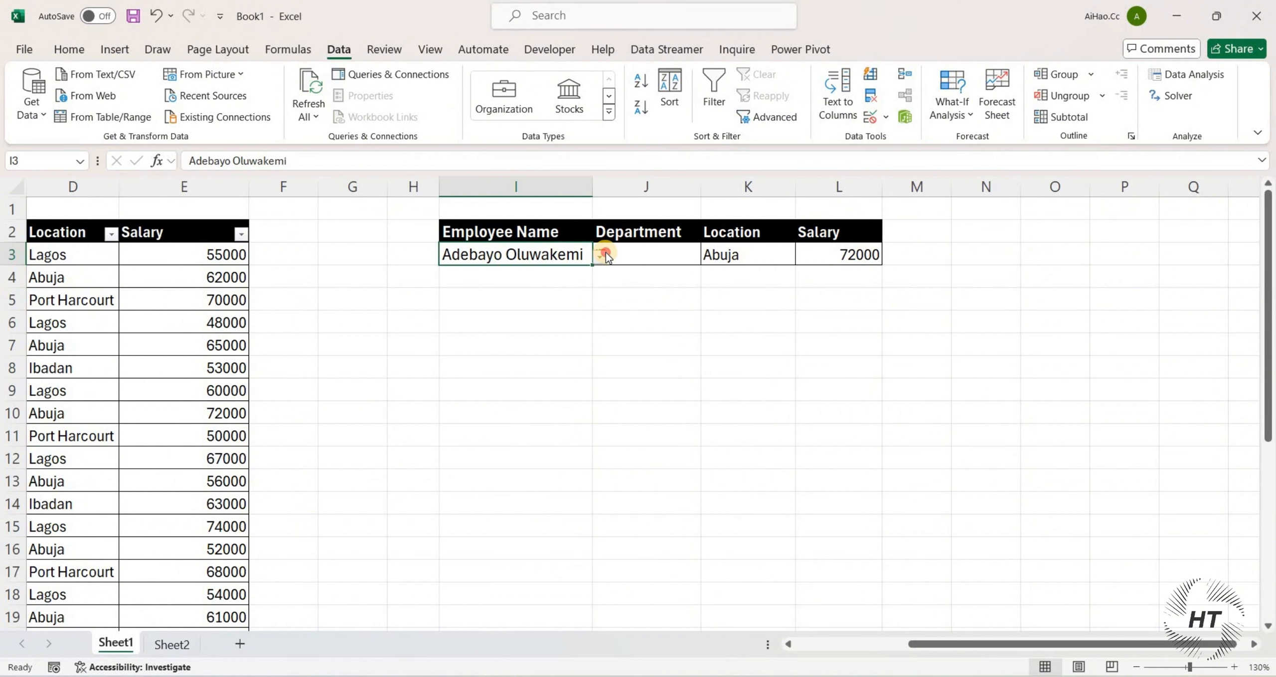
pyautogui.click(601, 256)
pyautogui.click(471, 427)
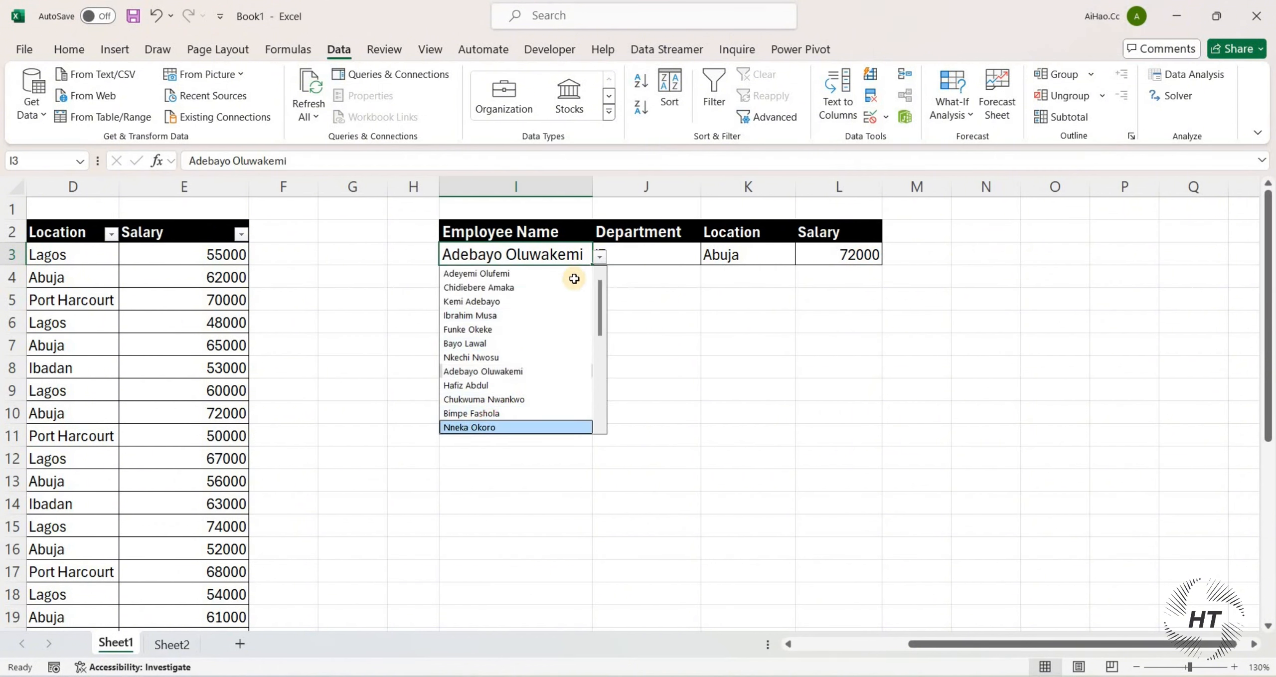
pyautogui.click(600, 256)
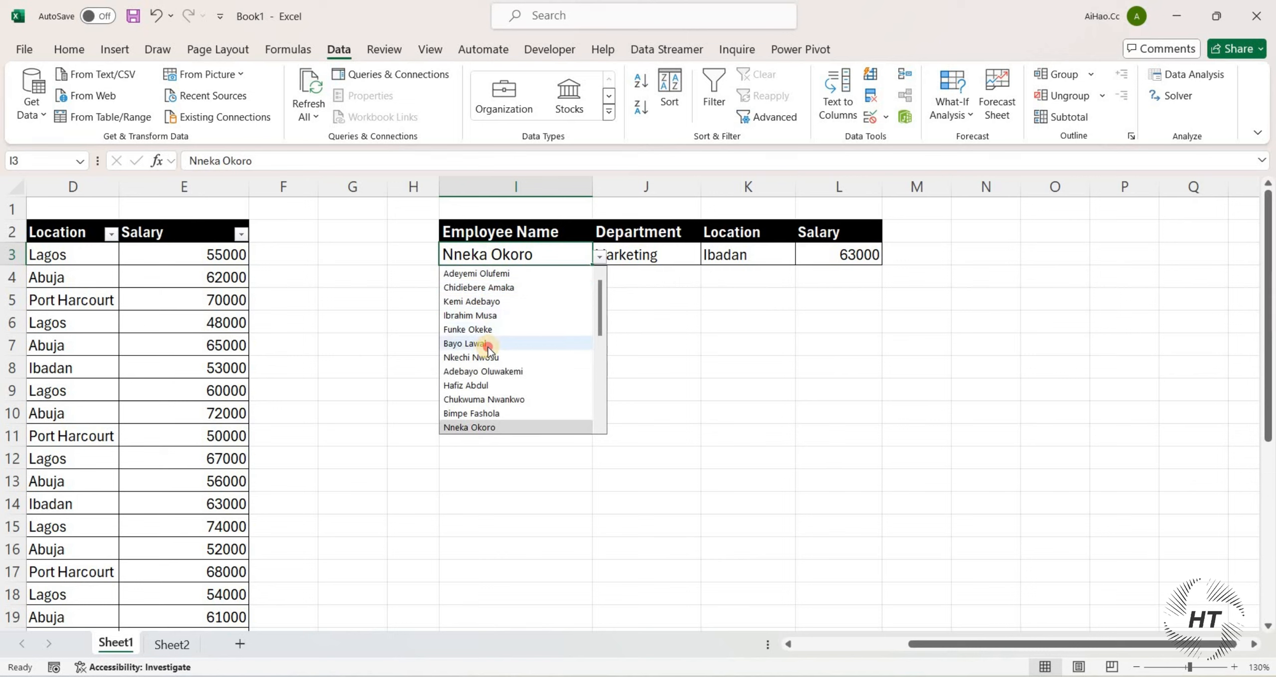
pyautogui.click(491, 344)
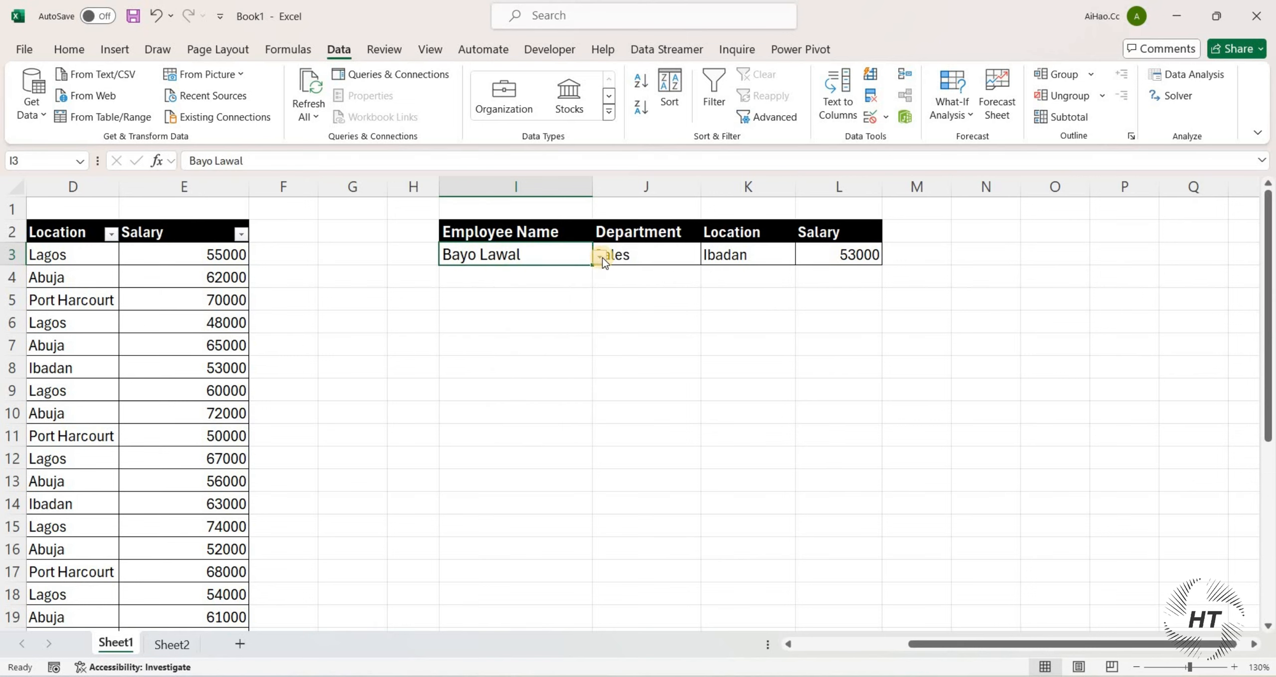
pyautogui.click(600, 256)
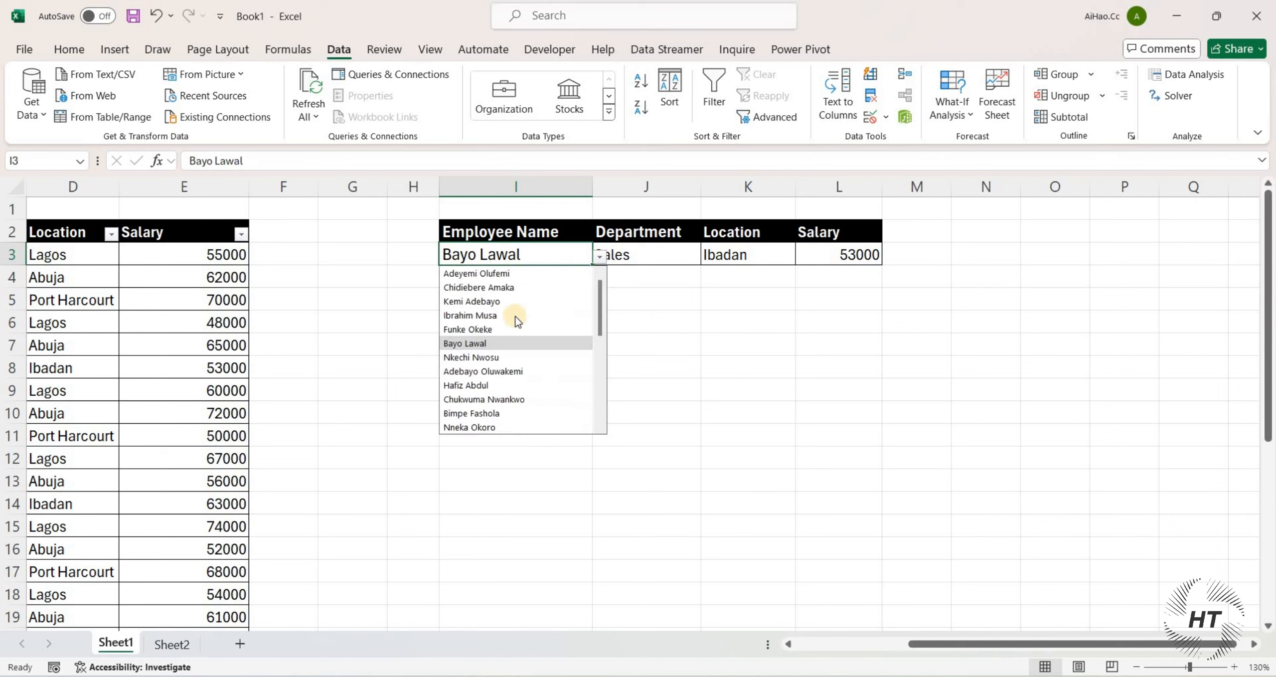
pyautogui.click(491, 329)
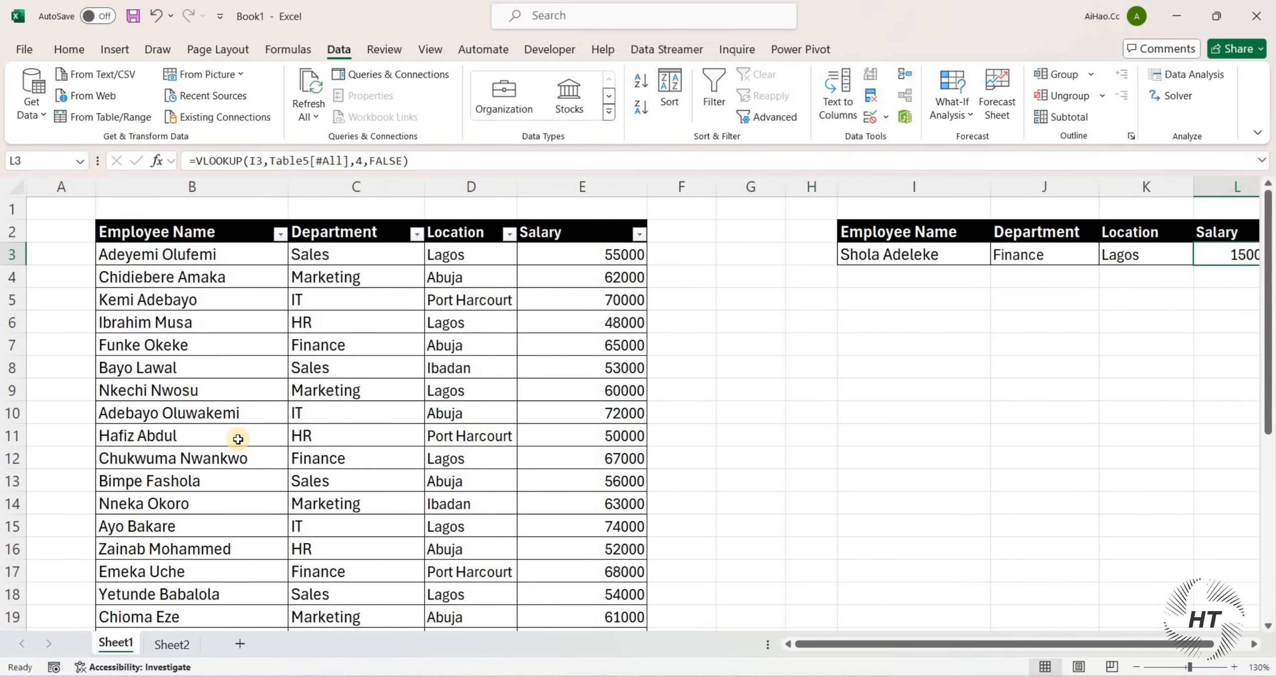
# Clear the last employee's record in B33:E33.
pyautogui.scroll(-7, 238, 439)
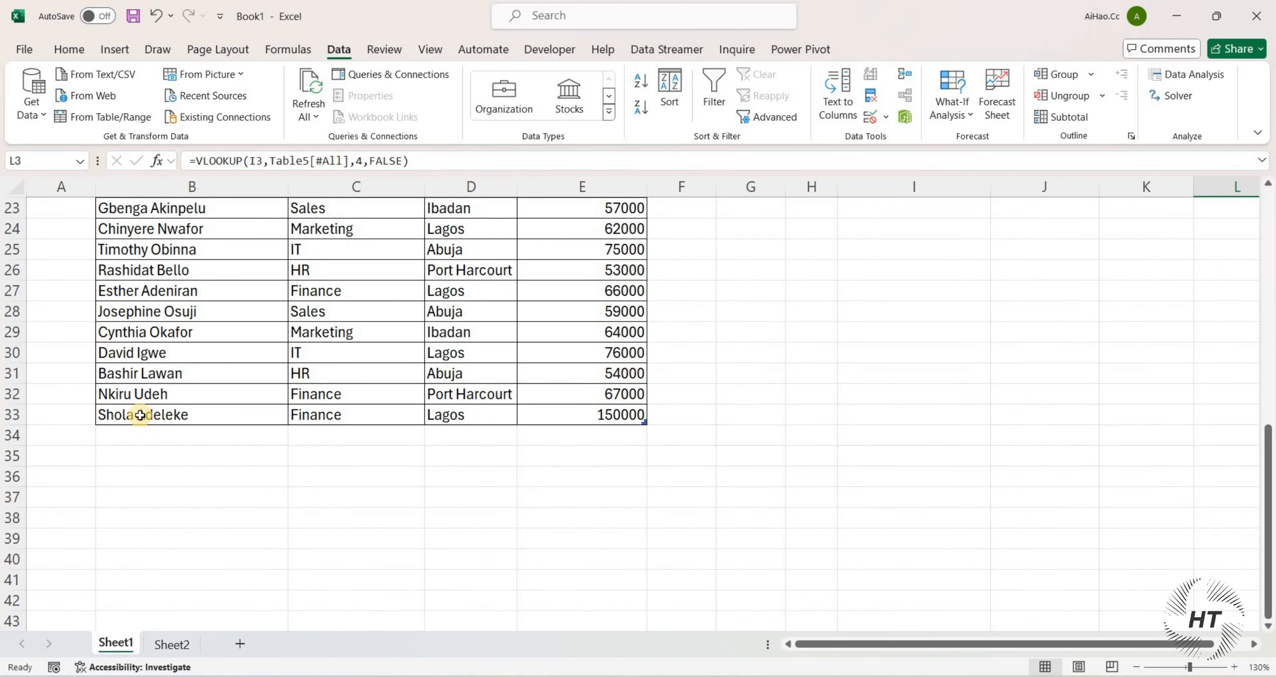
pyautogui.moveTo(142, 414); pyautogui.dragTo(575, 415)
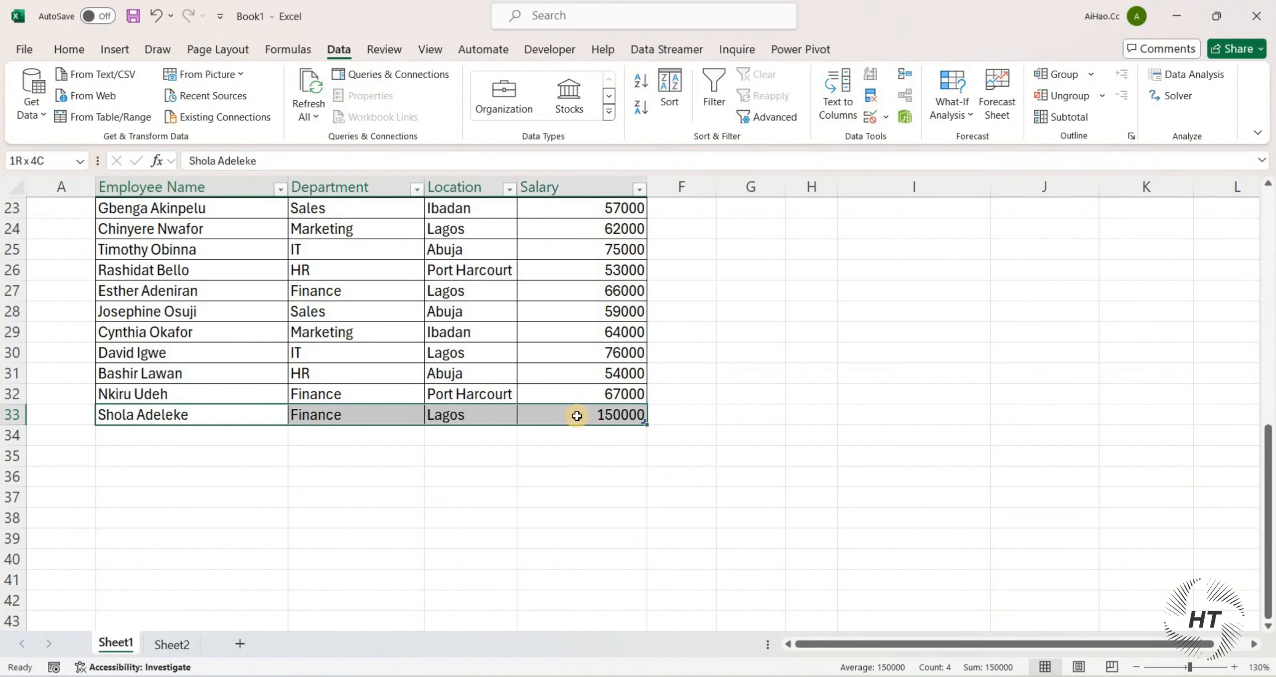
pyautogui.moveTo(326, 411); pyautogui.dragTo(174, 417)
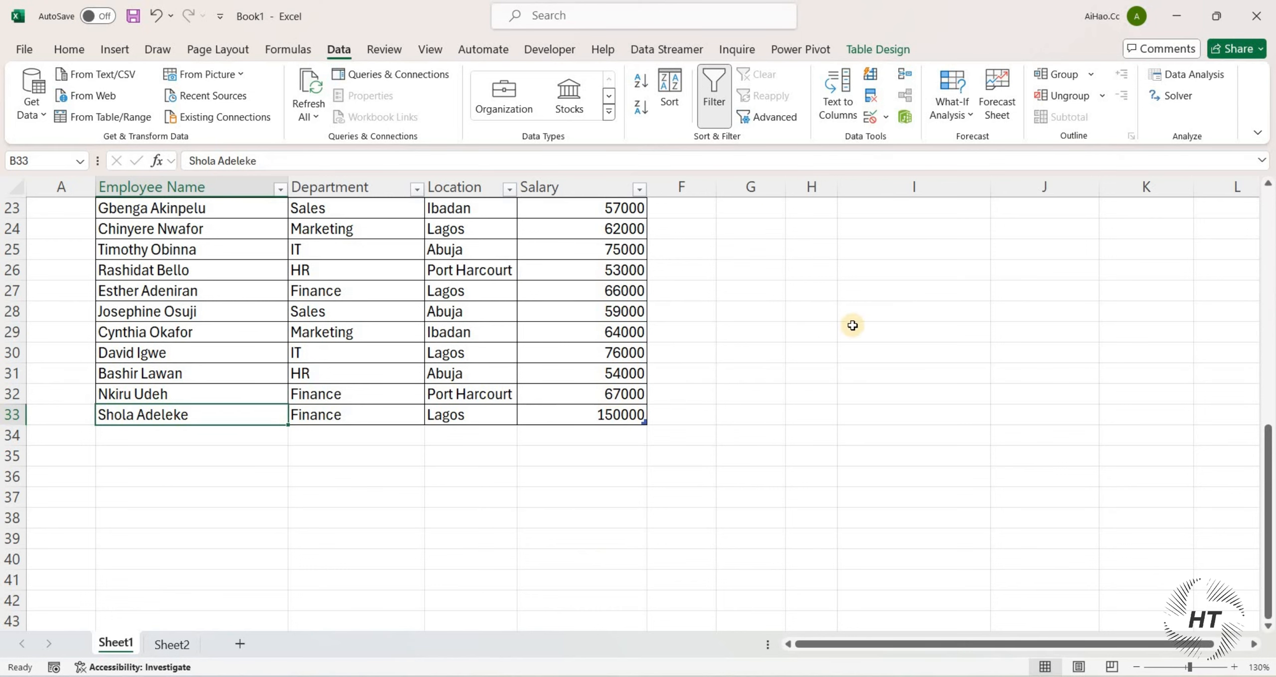
pyautogui.scroll(6, 888, 386)
pyautogui.scroll(-7, 835, 424)
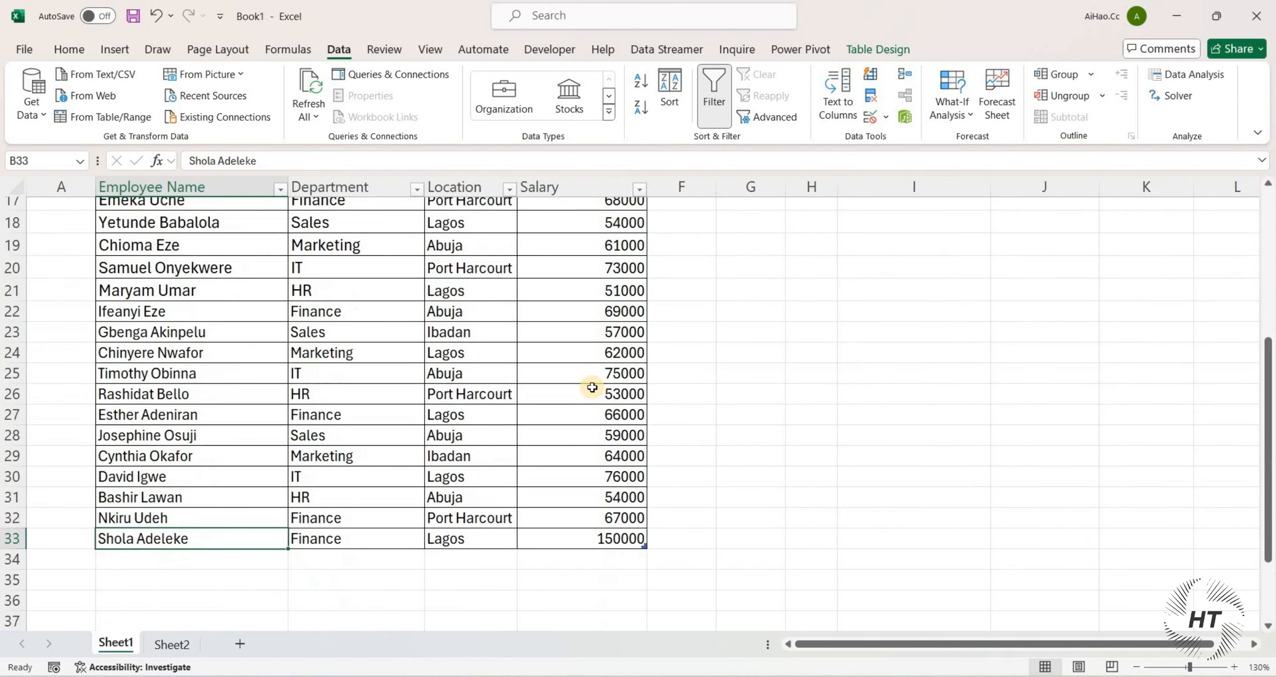
pyautogui.moveTo(598, 353); pyautogui.dragTo(202, 349)
pyautogui.press('Delete')
# Empty cell I3 so Department, Location and Salary show #N/A.
pyautogui.moveTo(971, 647); pyautogui.dragTo(1108, 646)
pyautogui.scroll(8, 1022, 376)
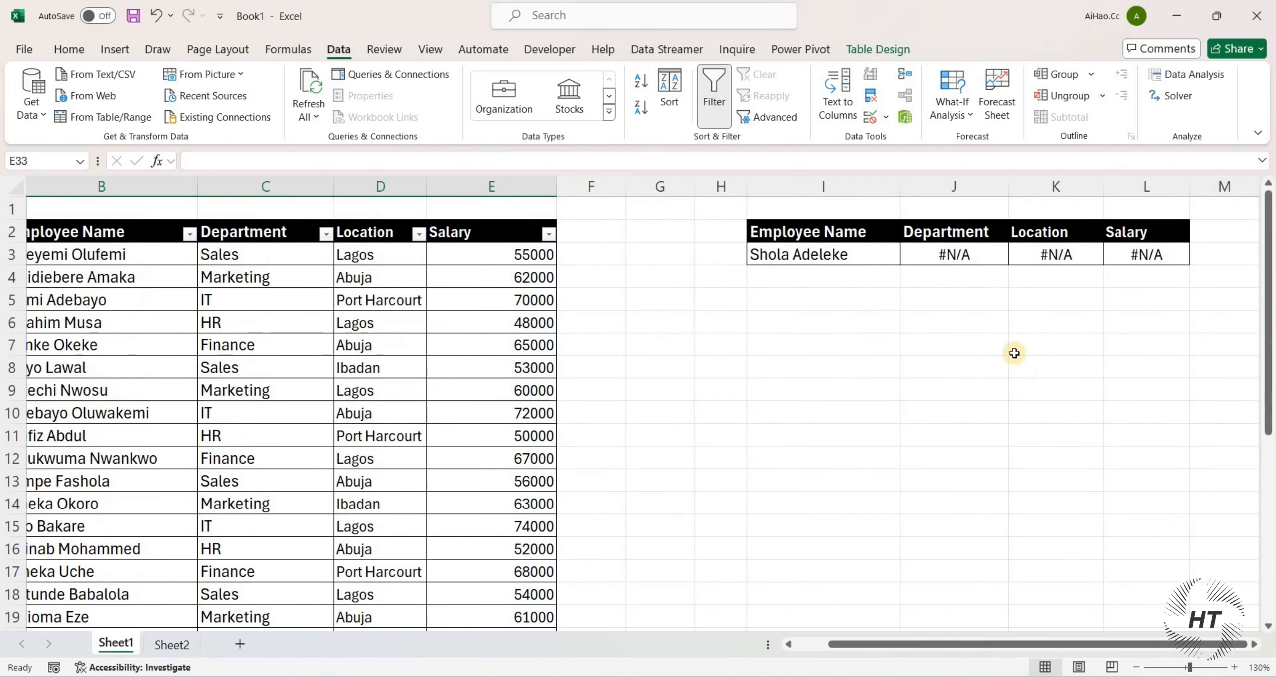
pyautogui.click(858, 257)
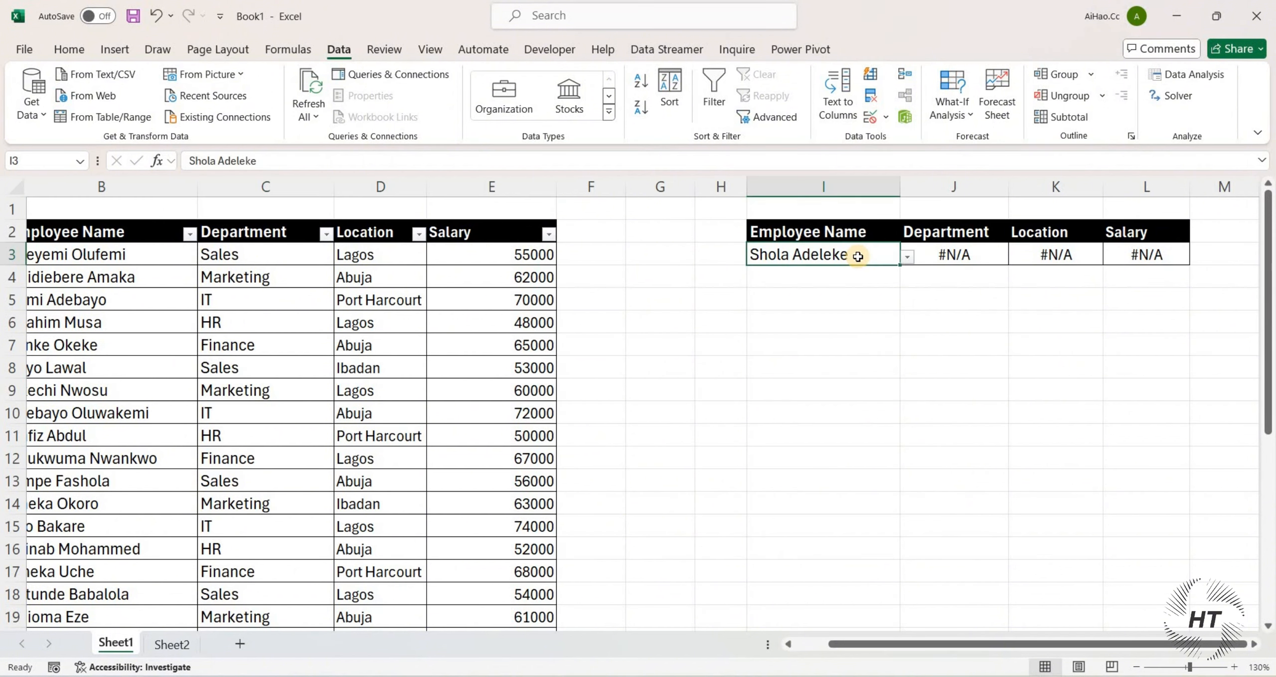
pyautogui.press('Delete')
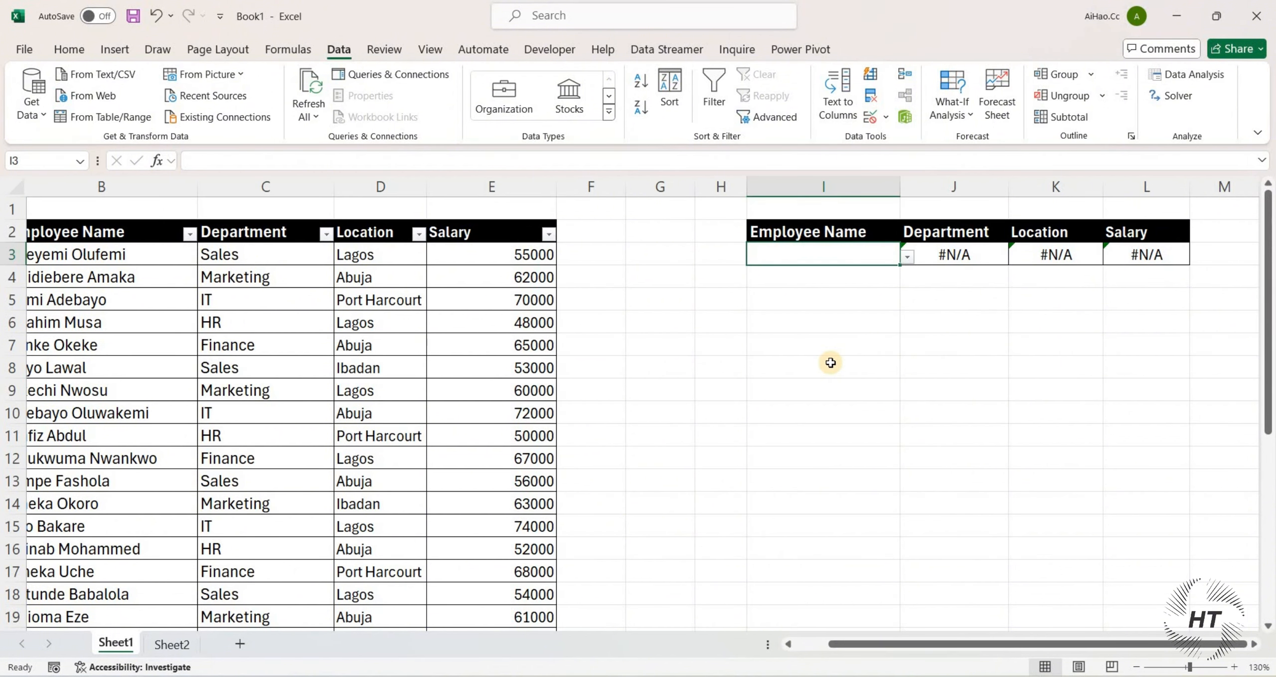
# Enter the new employee's full name in cell B33.
pyautogui.click(1255, 644)
pyautogui.click(1254, 644)
pyautogui.moveTo(1190, 644); pyautogui.dragTo(1128, 644)
pyautogui.scroll(-8, 189, 478)
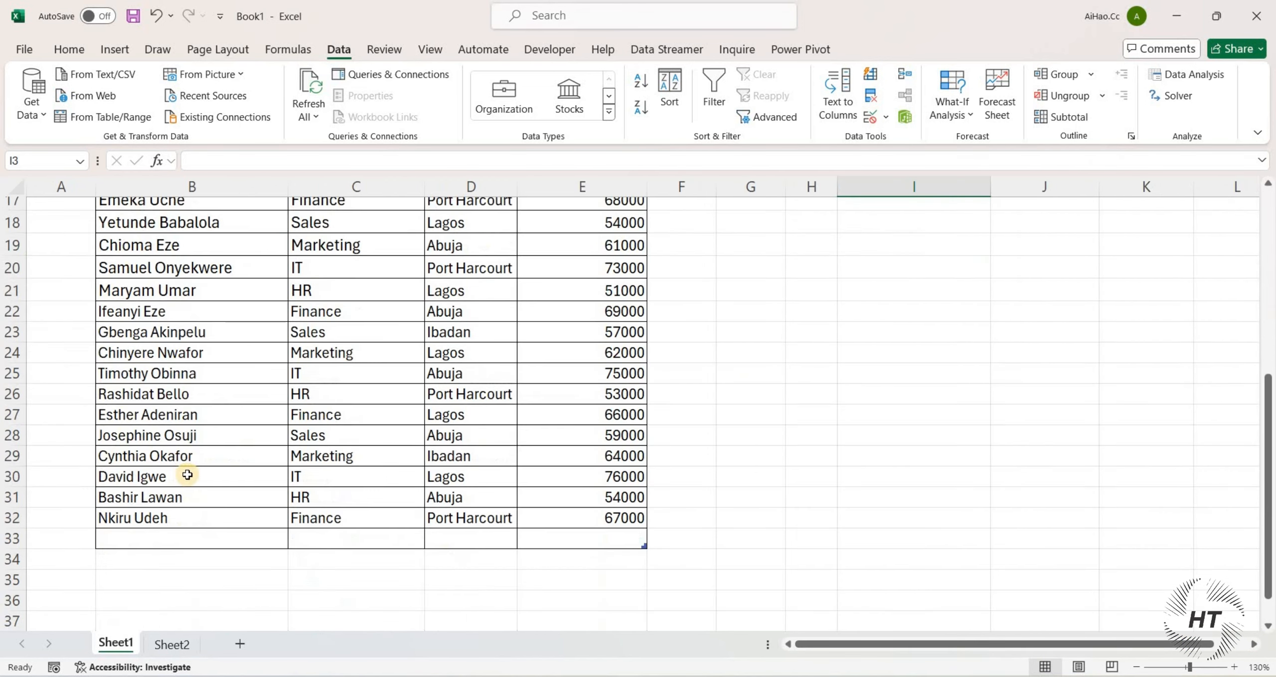
pyautogui.scroll(2, 182, 451)
pyautogui.click(159, 473)
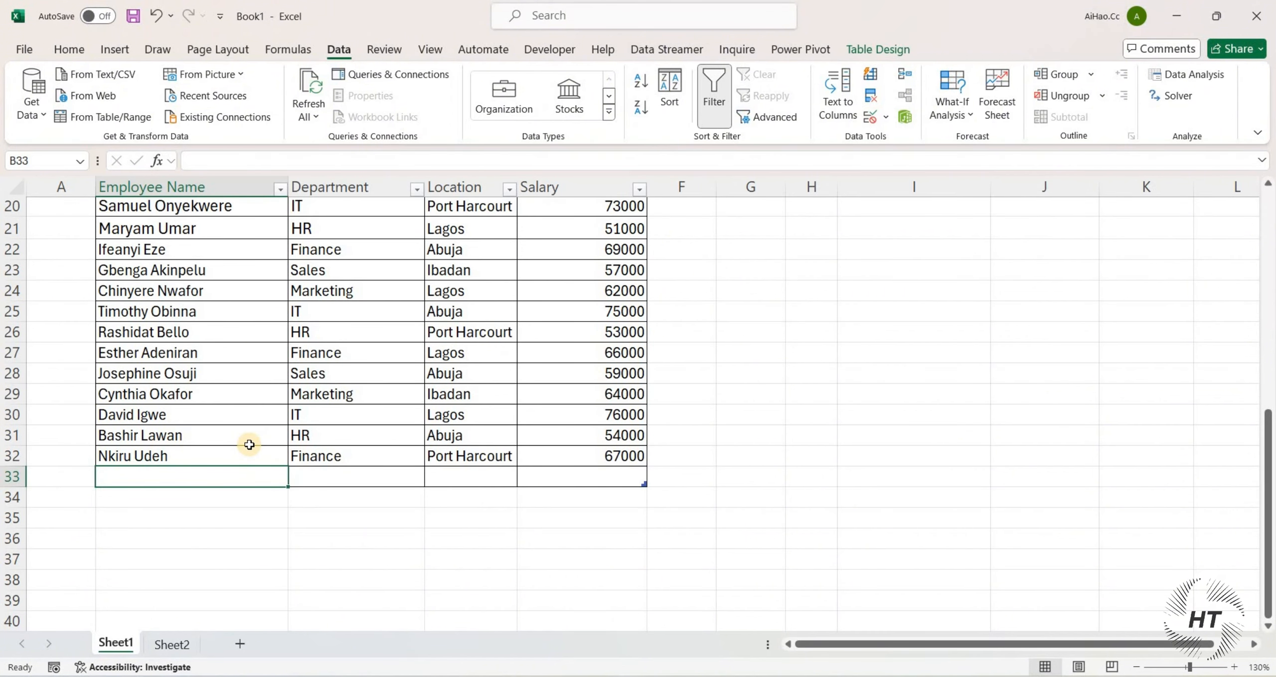
pyautogui.write('Folay')
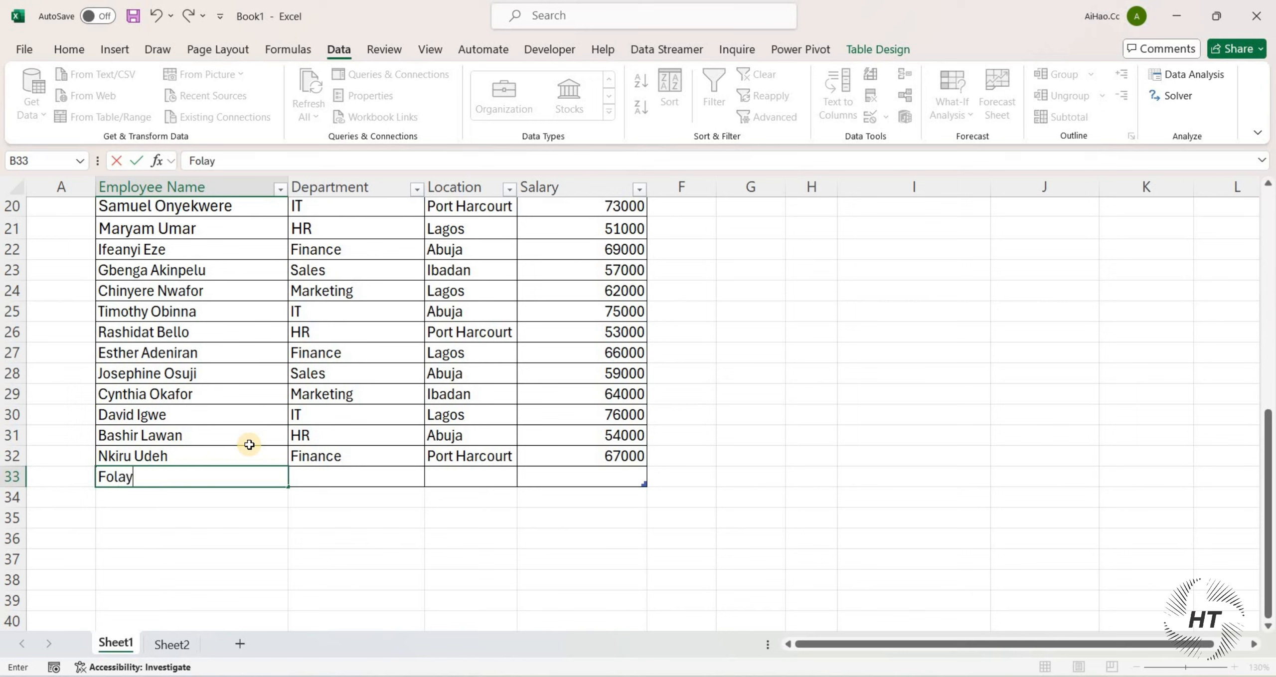
pyautogui.write('an Babatunbd')
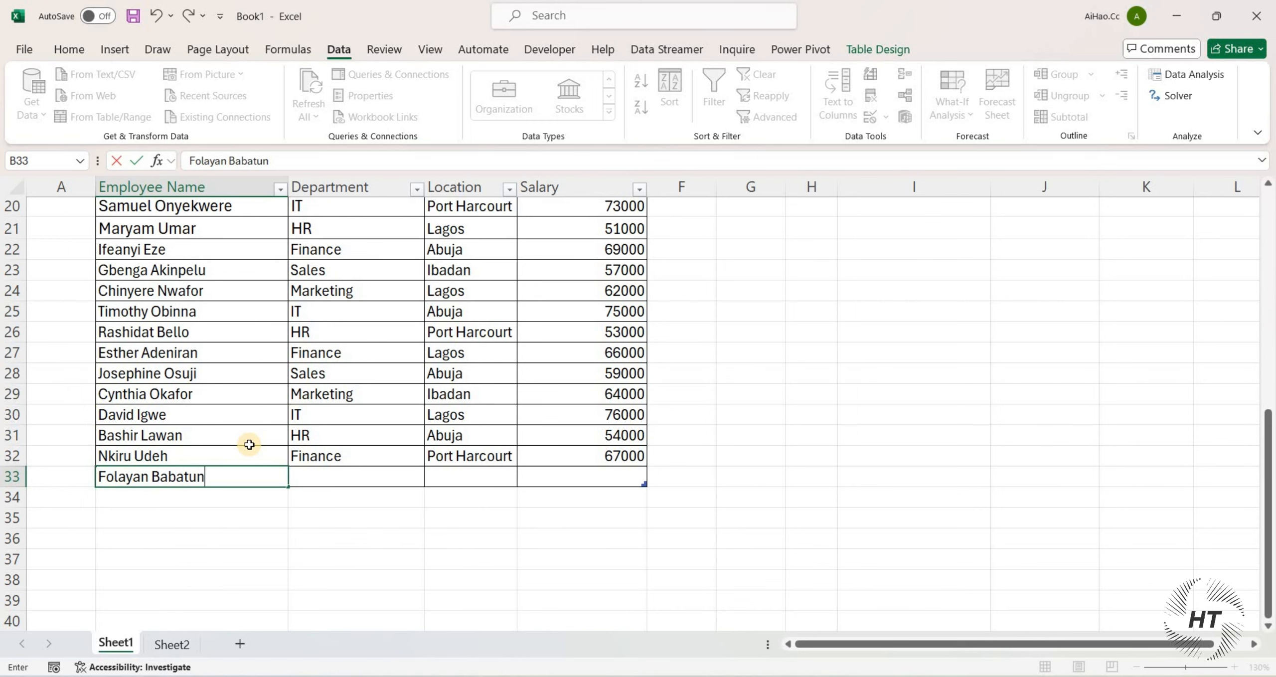
pyautogui.press('Tab')
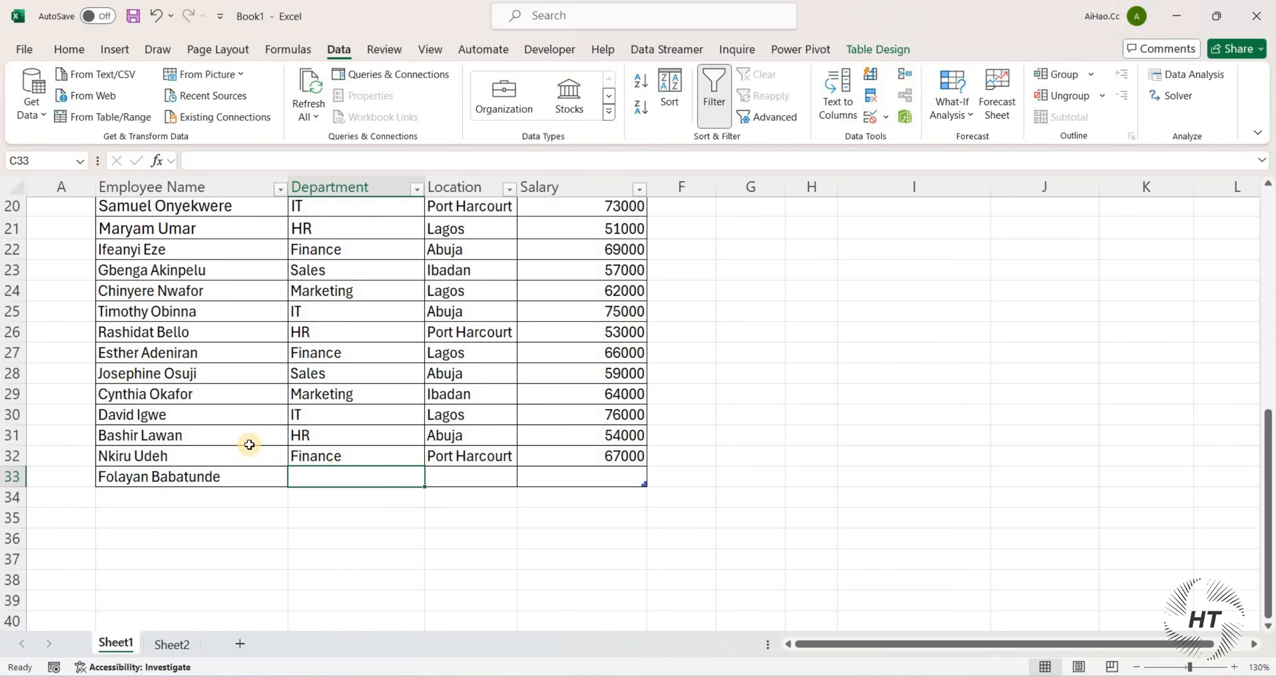
# Fill in department Finance, location Abuja and salary 100000 for the new row.
pyautogui.write('Finance')
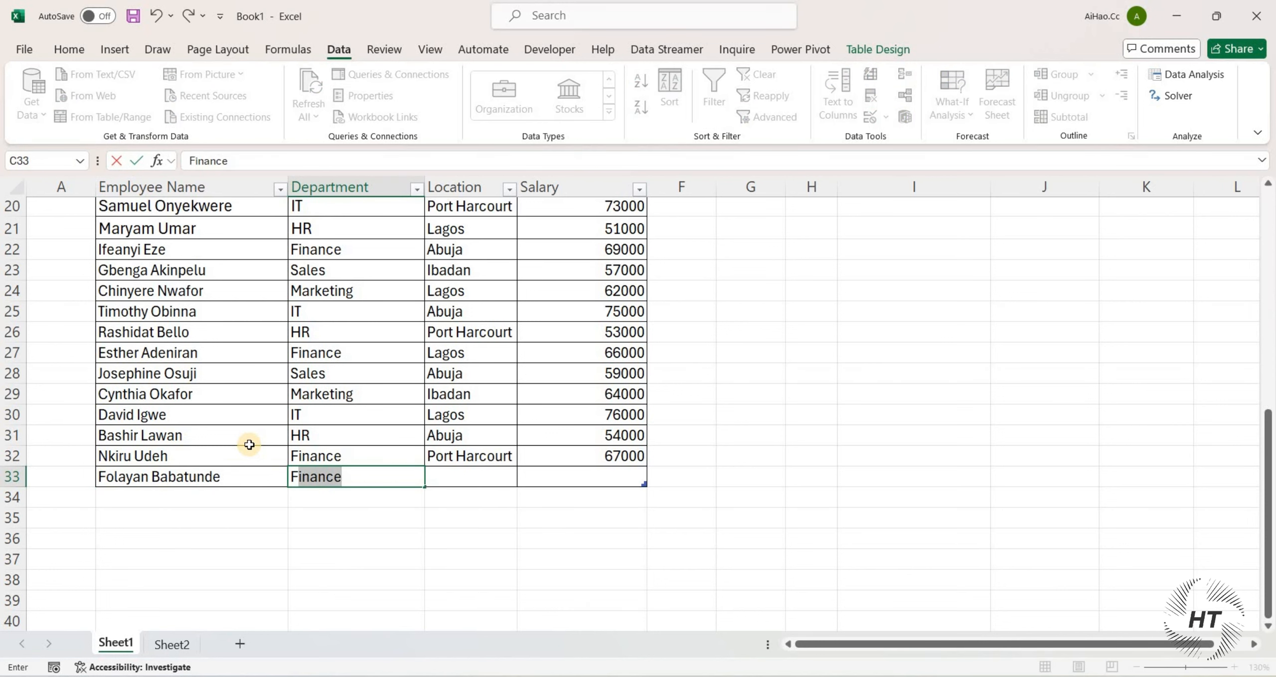
pyautogui.press('Tab')
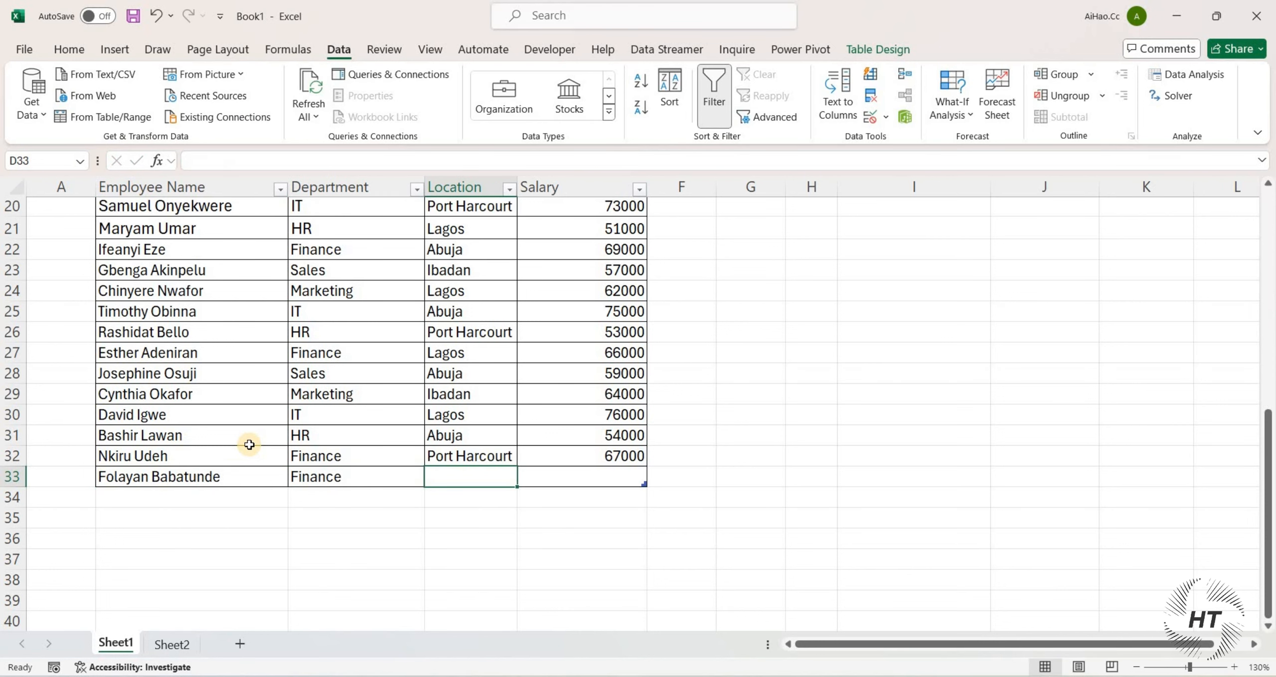
pyautogui.write('Abu')
pyautogui.press('Tab')
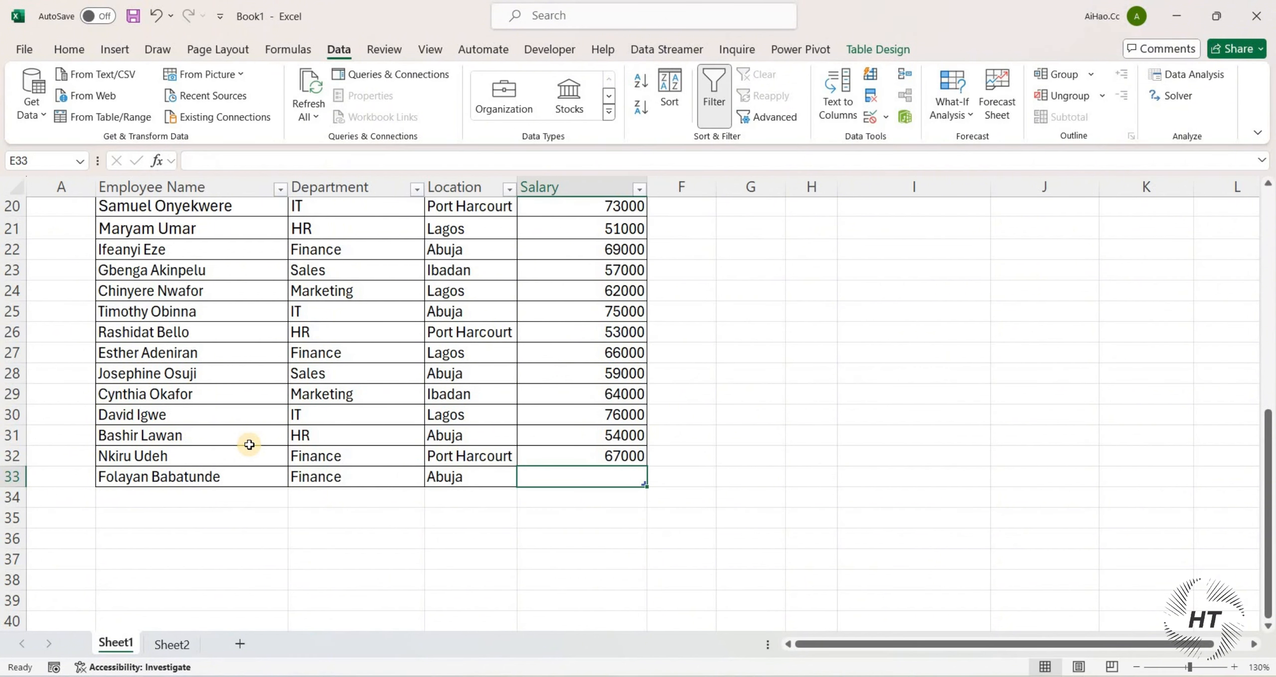
pyautogui.write('10000')
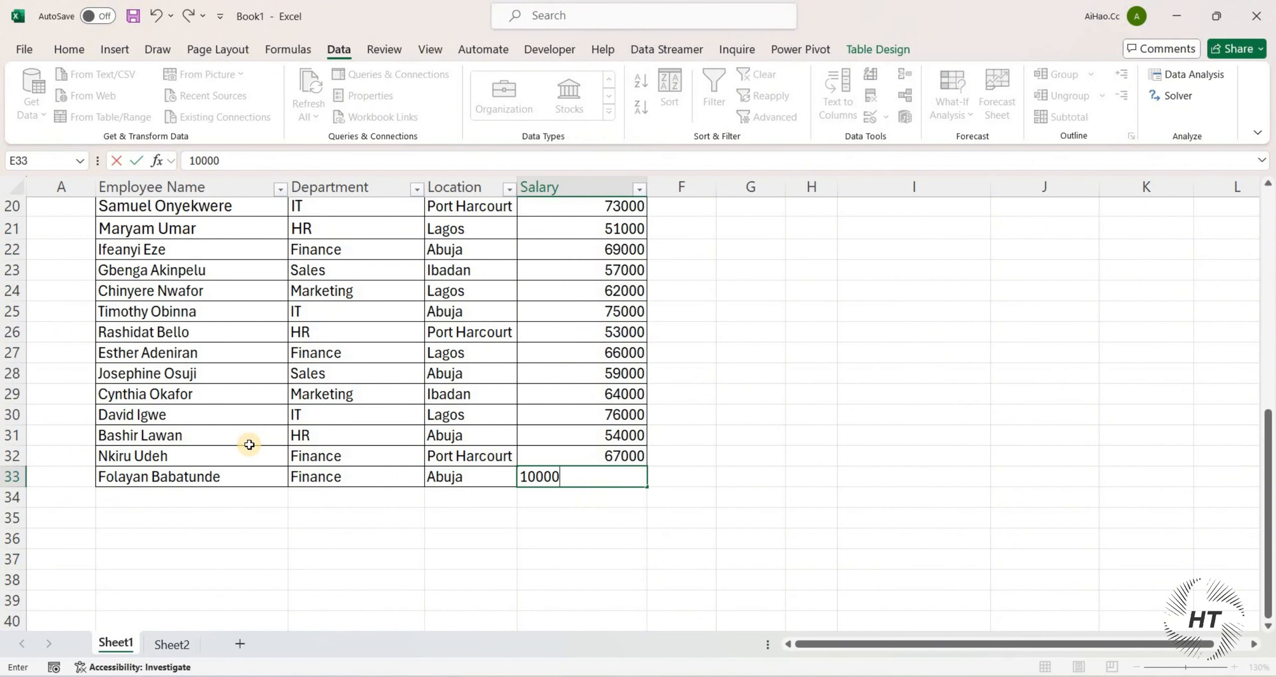
pyautogui.write('0')
pyautogui.press('Return')
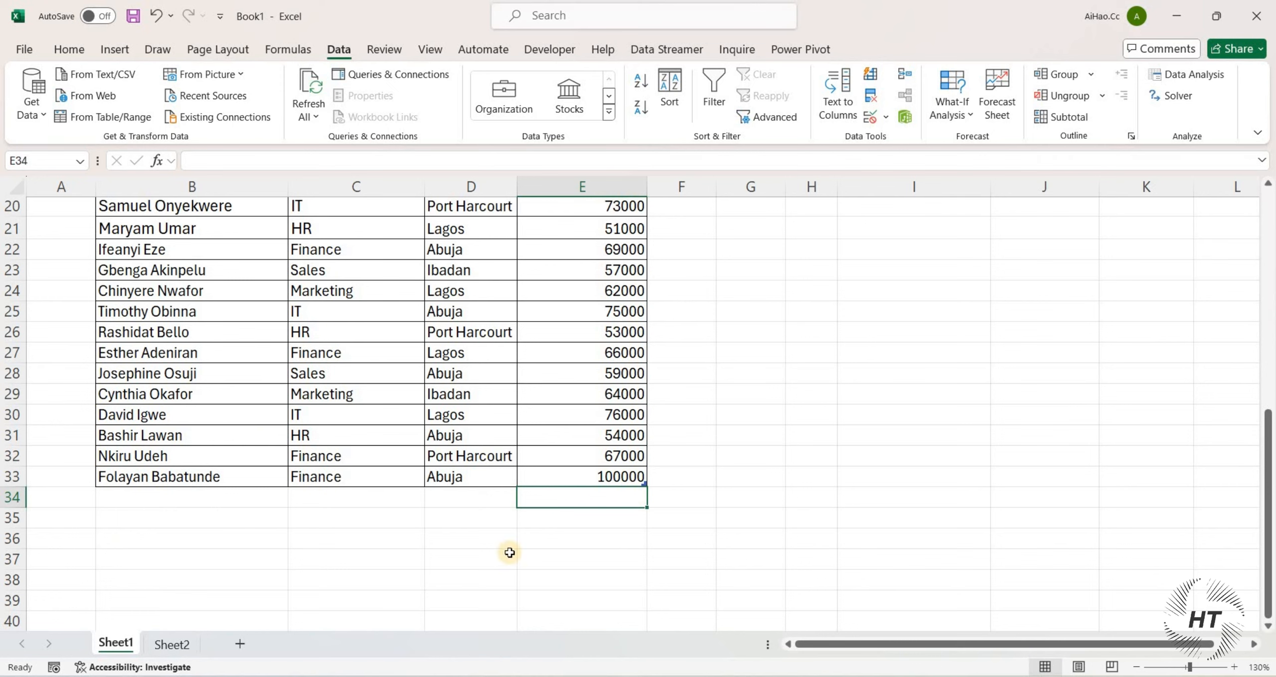
# Choose the newly added employee from the bottom of I3's dropdown list.
pyautogui.scroll(2, 1021, 401)
pyautogui.scroll(5, 1022, 401)
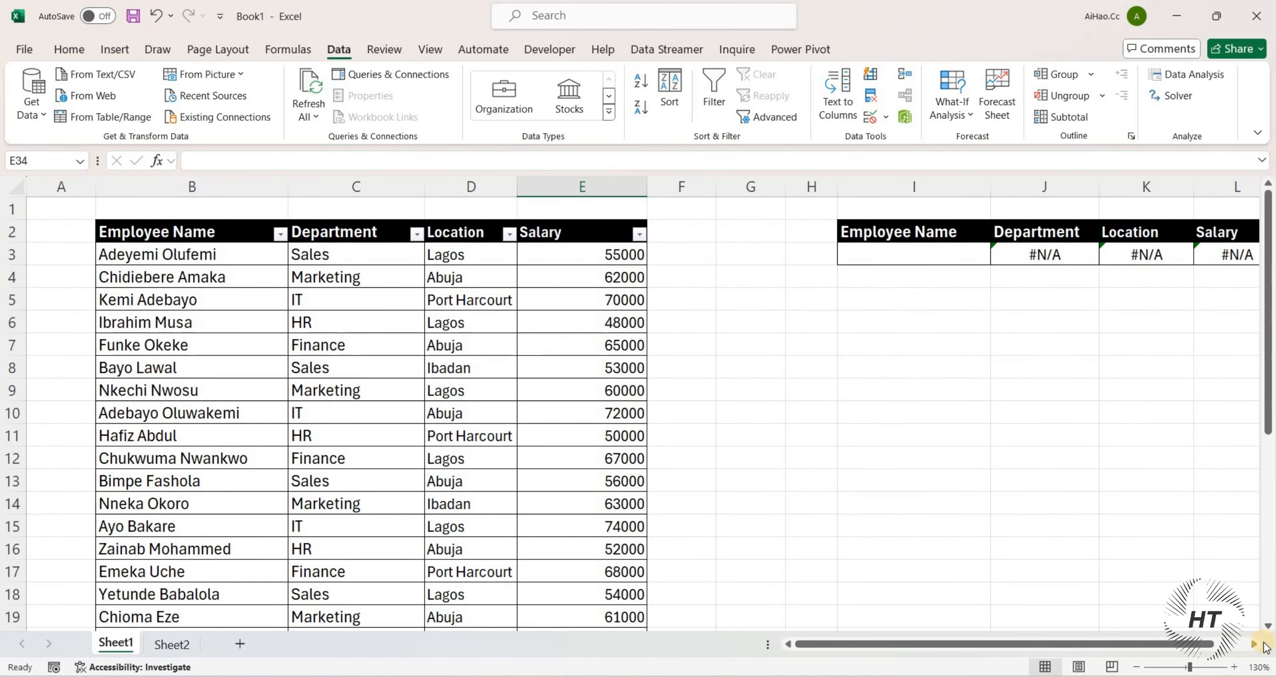
pyautogui.hscroll(1, 972, 456)
pyautogui.hscroll(2, 973, 456)
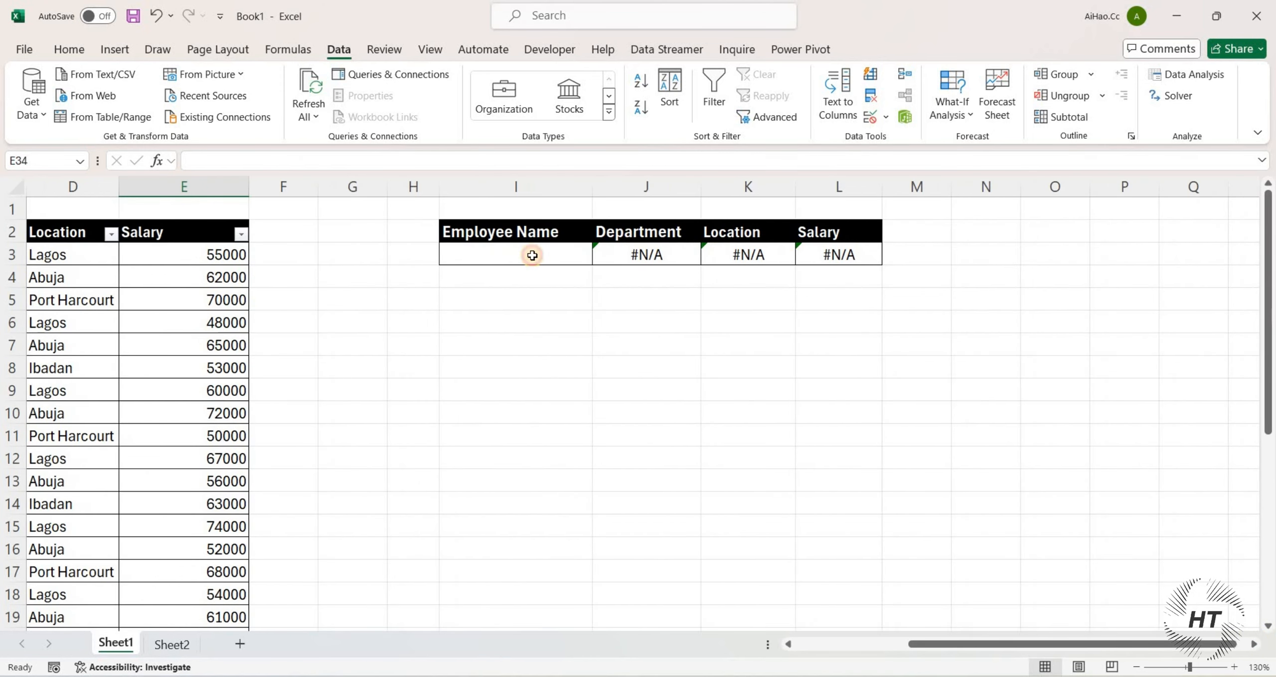
pyautogui.click(530, 254)
pyautogui.click(599, 257)
pyautogui.scroll(-5, 536, 330)
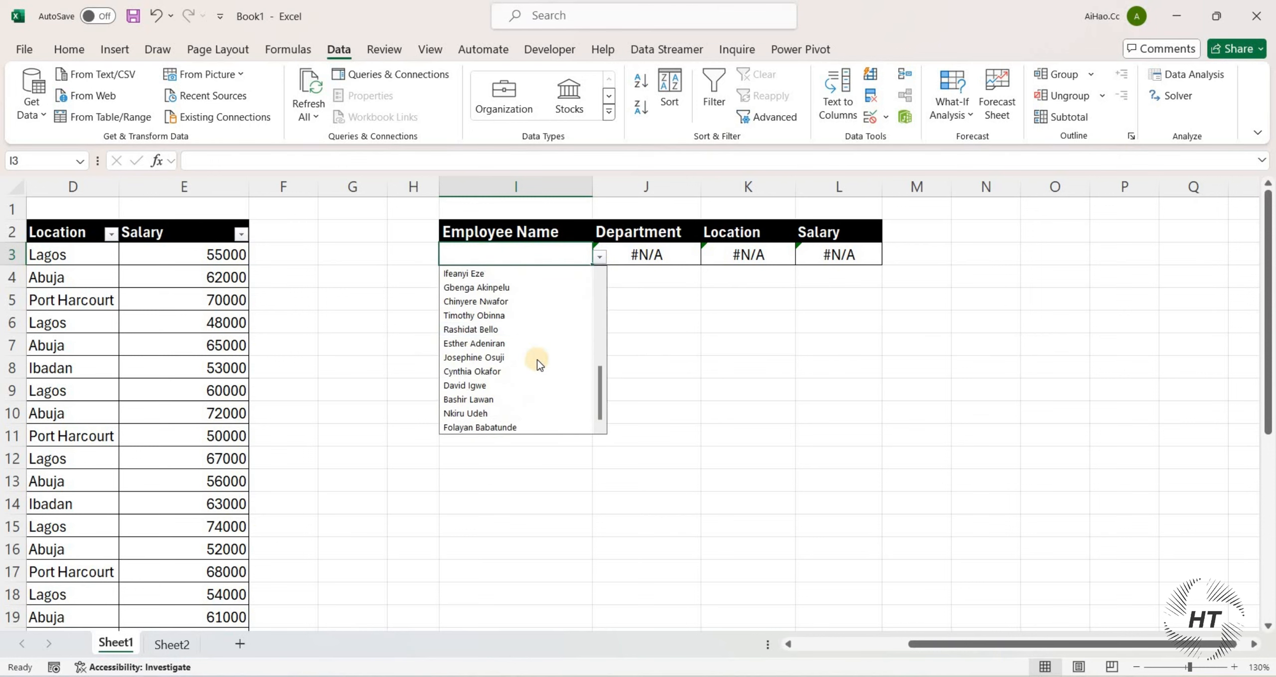
pyautogui.click(482, 428)
# Check the J3 and K3 VLOOKUP formulas returning Finance and Abuja.
pyautogui.click(648, 252)
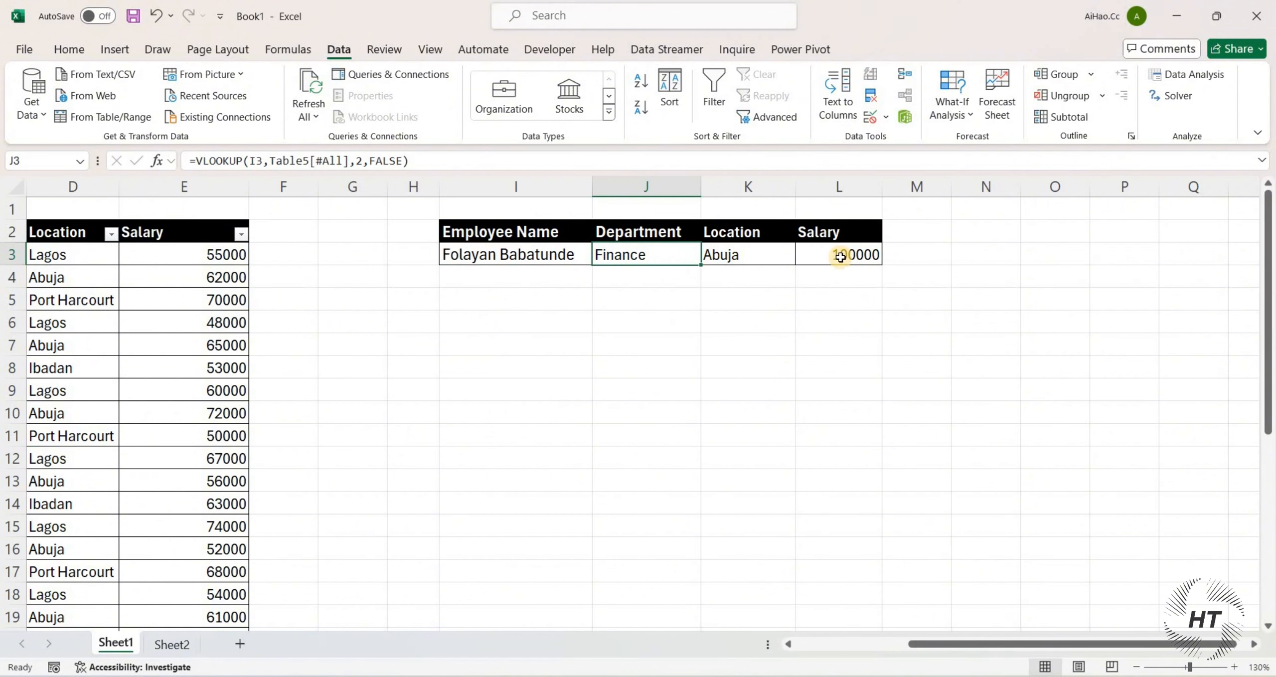
pyautogui.click(714, 255)
pyautogui.click(548, 255)
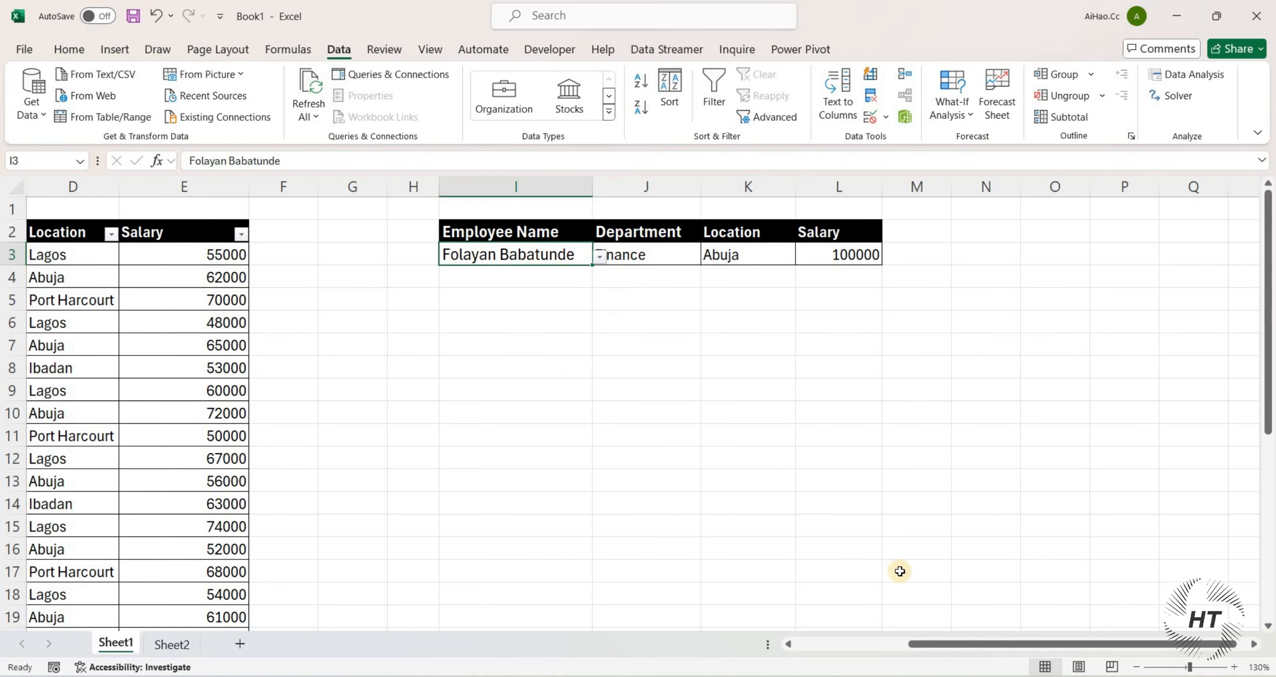
pyautogui.moveTo(967, 646); pyautogui.dragTo(816, 650)
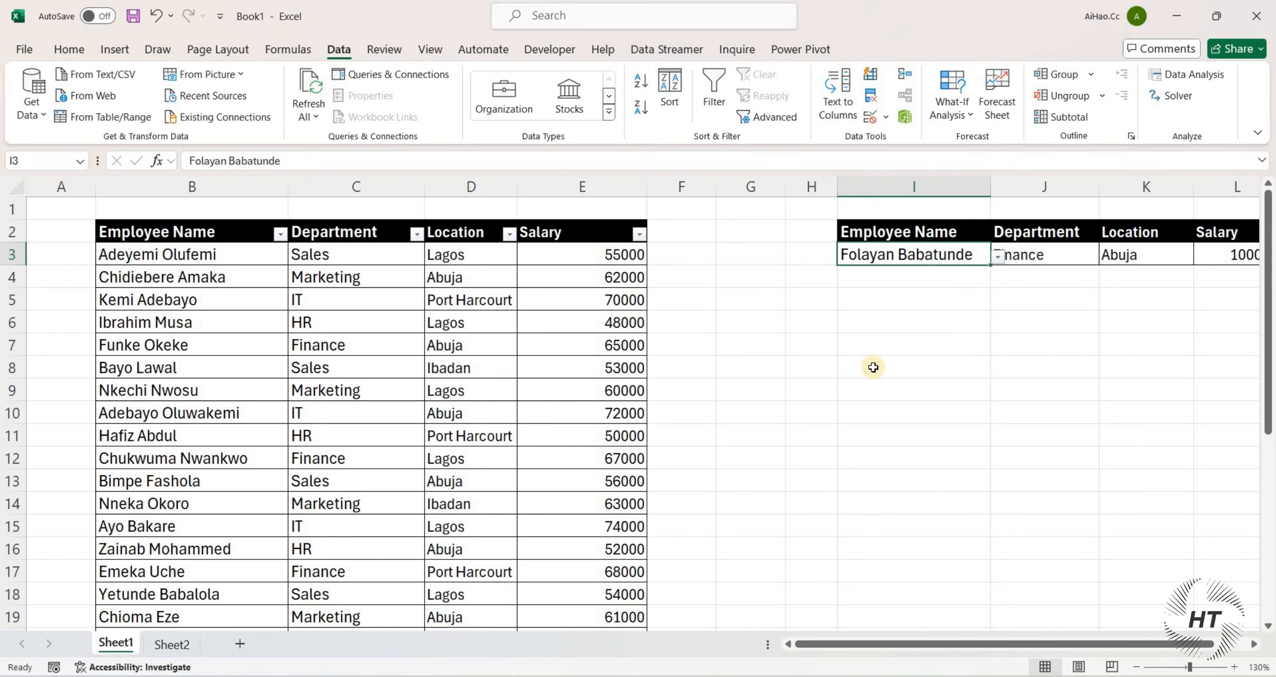